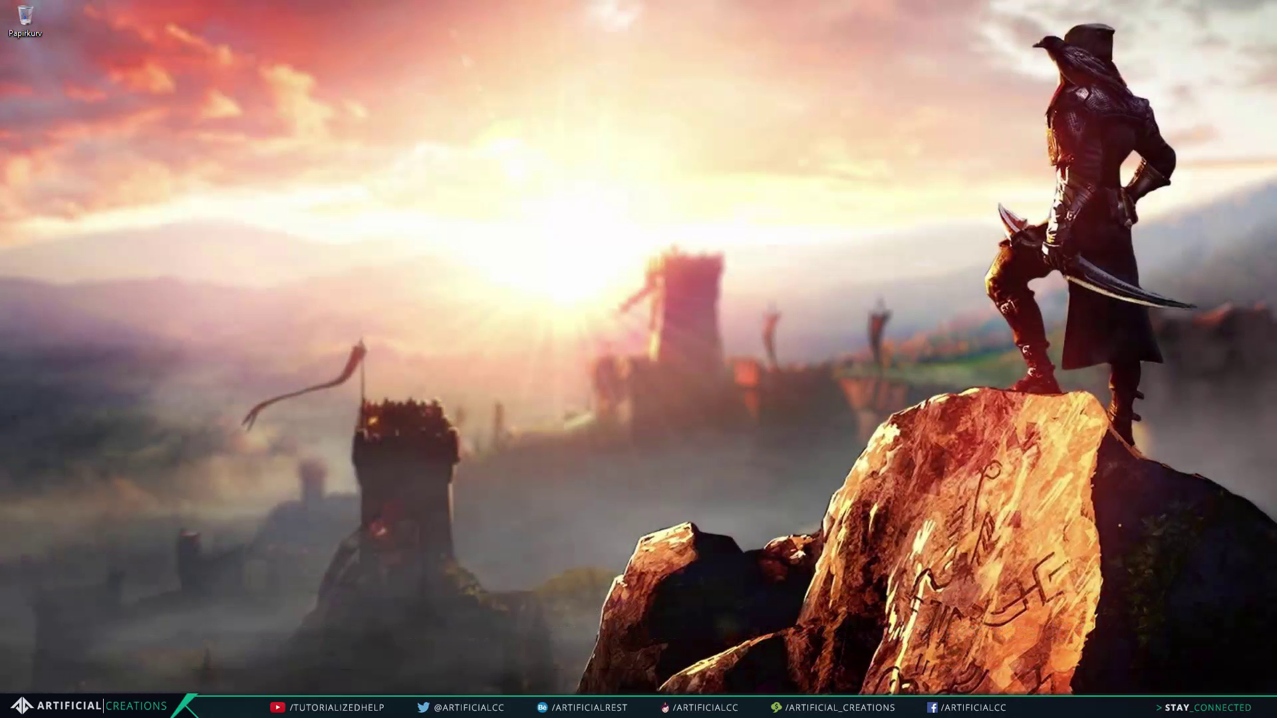
- Restore Chrome and browse the ArtificialCreations Sellfy store's free template cards
mouse_move(591, 706)
click(591, 706)
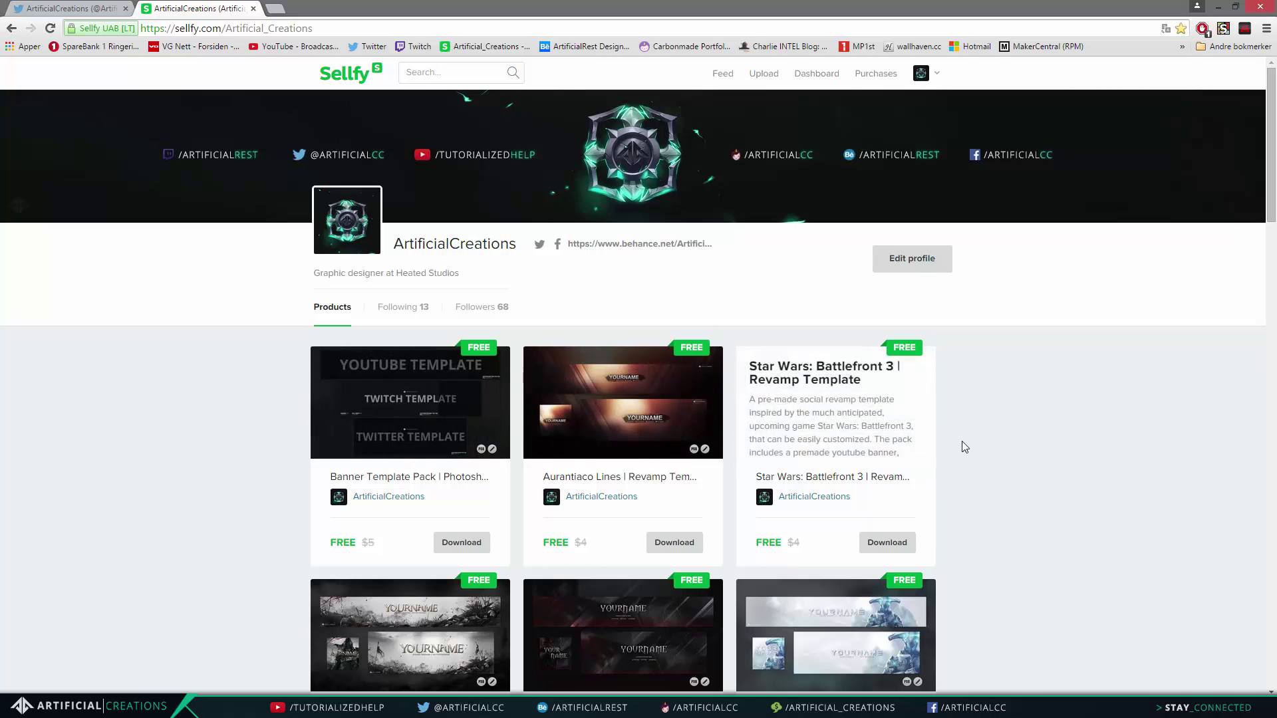
scroll(993, 437, down, 4)
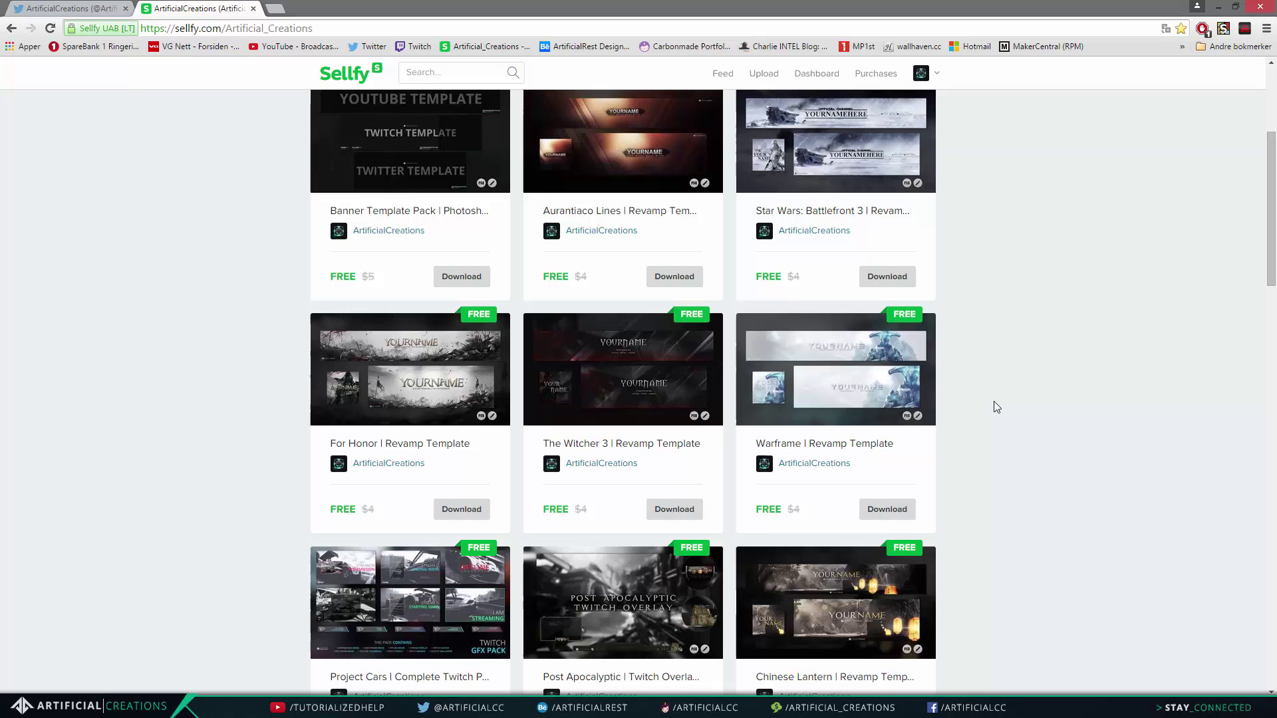
scroll(992, 402, up, 4)
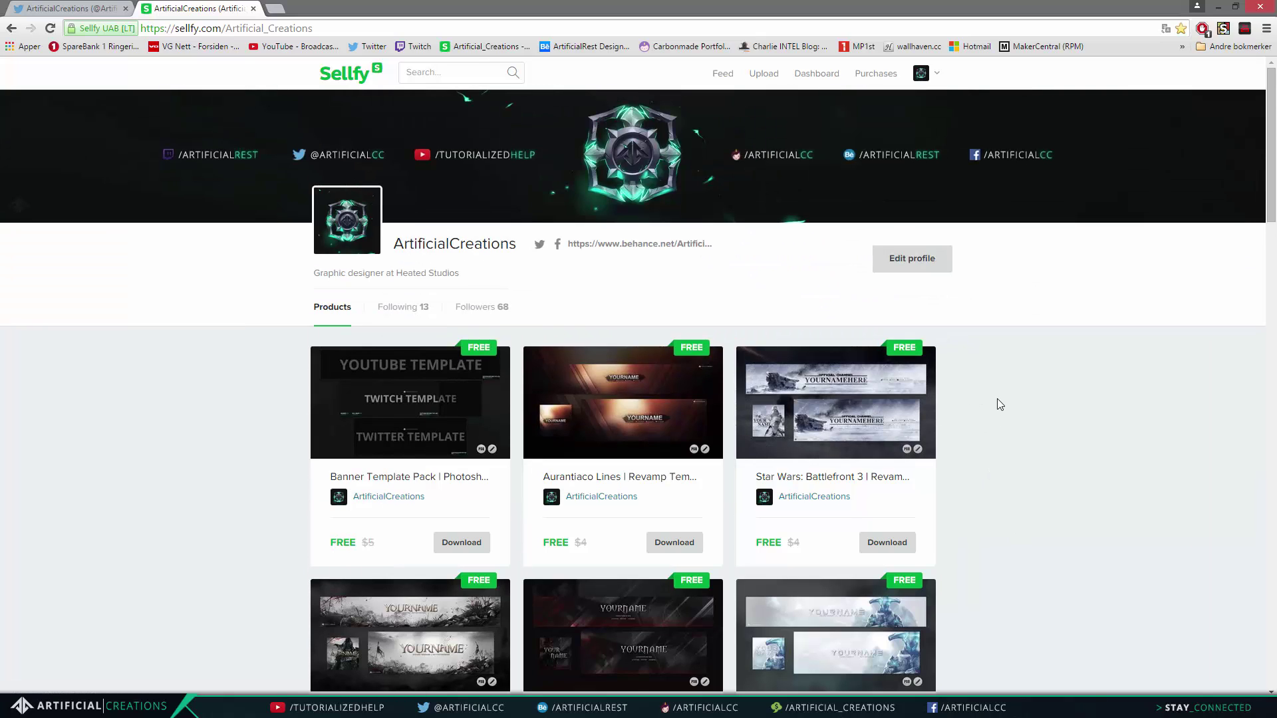
mouse_move(844, 397)
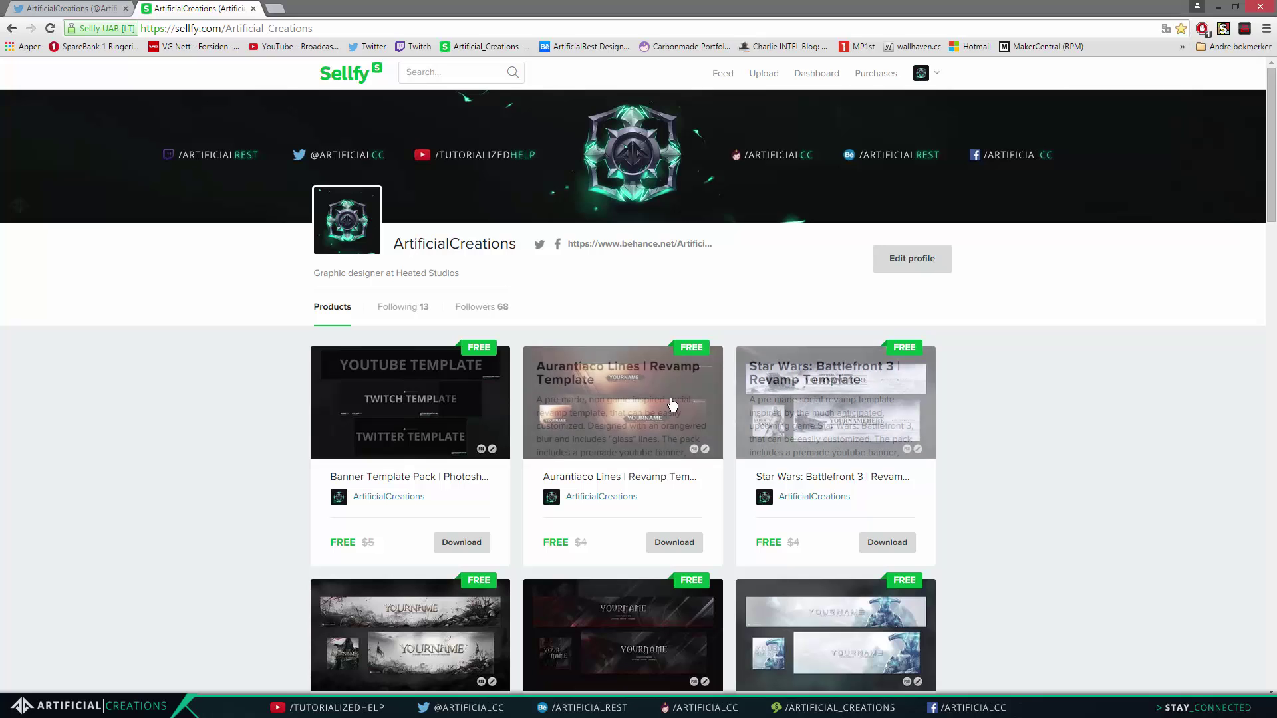
scroll(984, 478, down, 4)
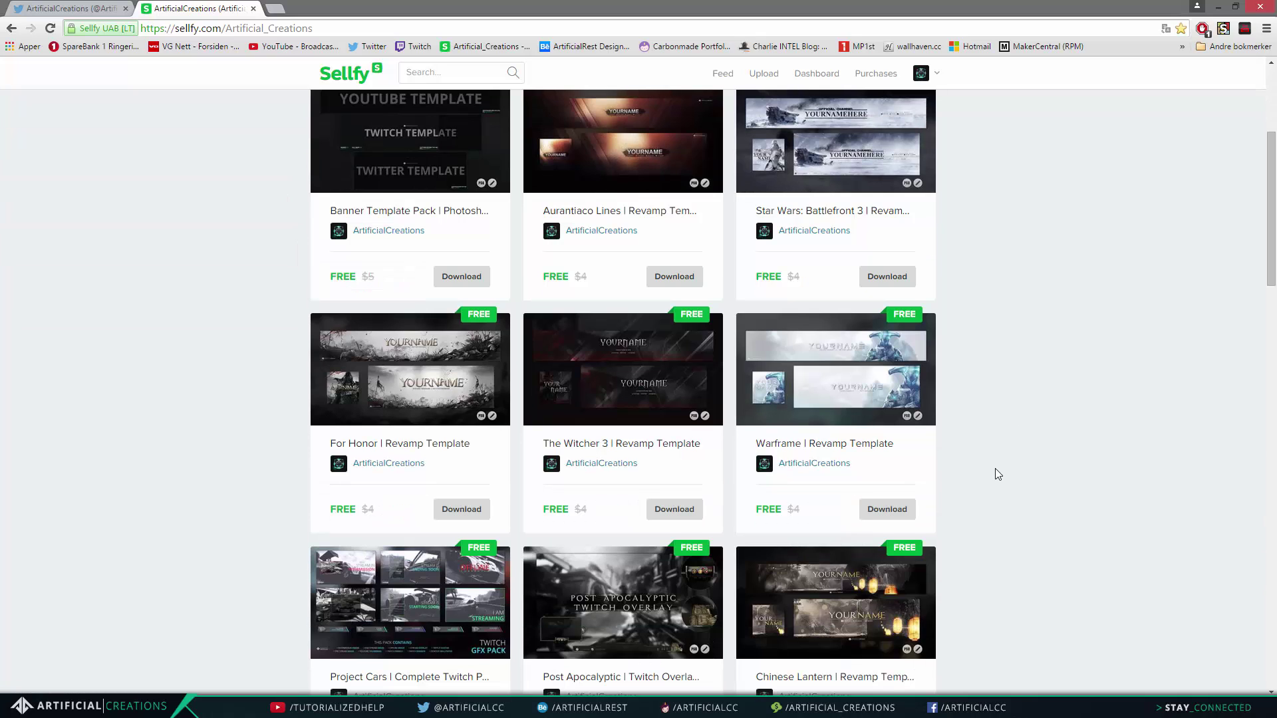
scroll(996, 474, up, 4)
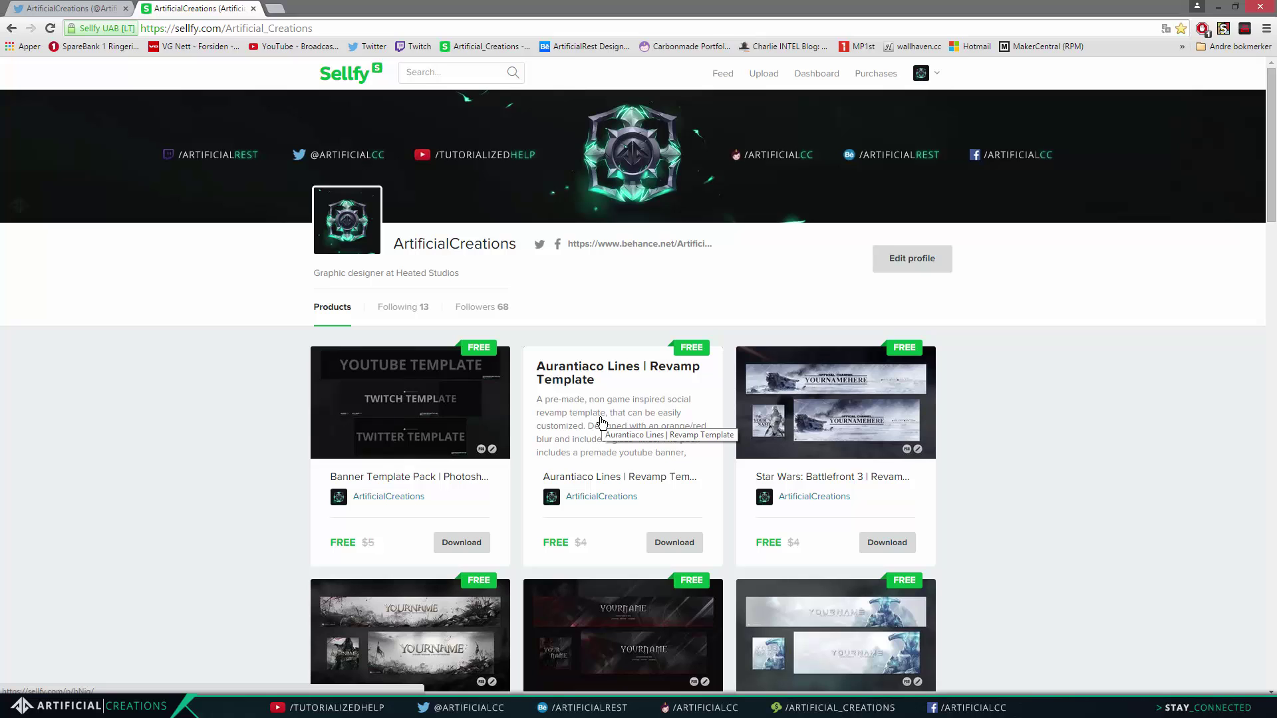
- Open the Aurantiaco Lines Revamp Template page and choose Share and Download
click(602, 422)
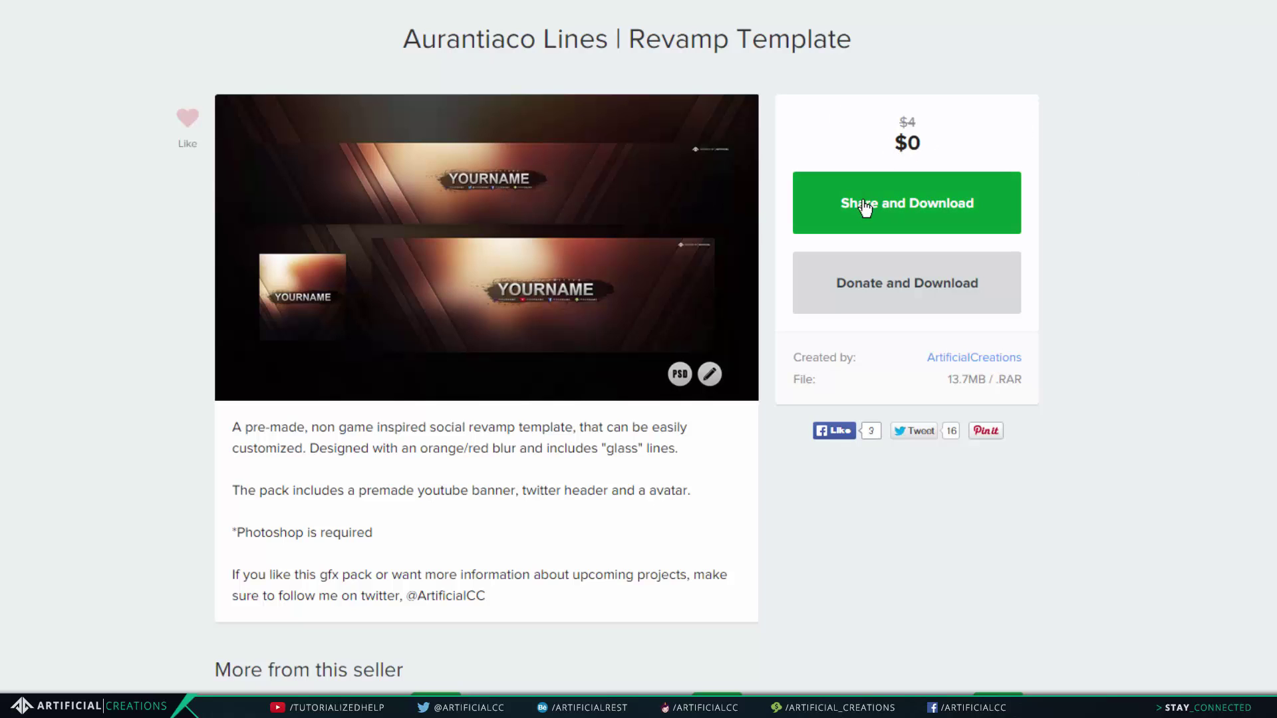
click(898, 211)
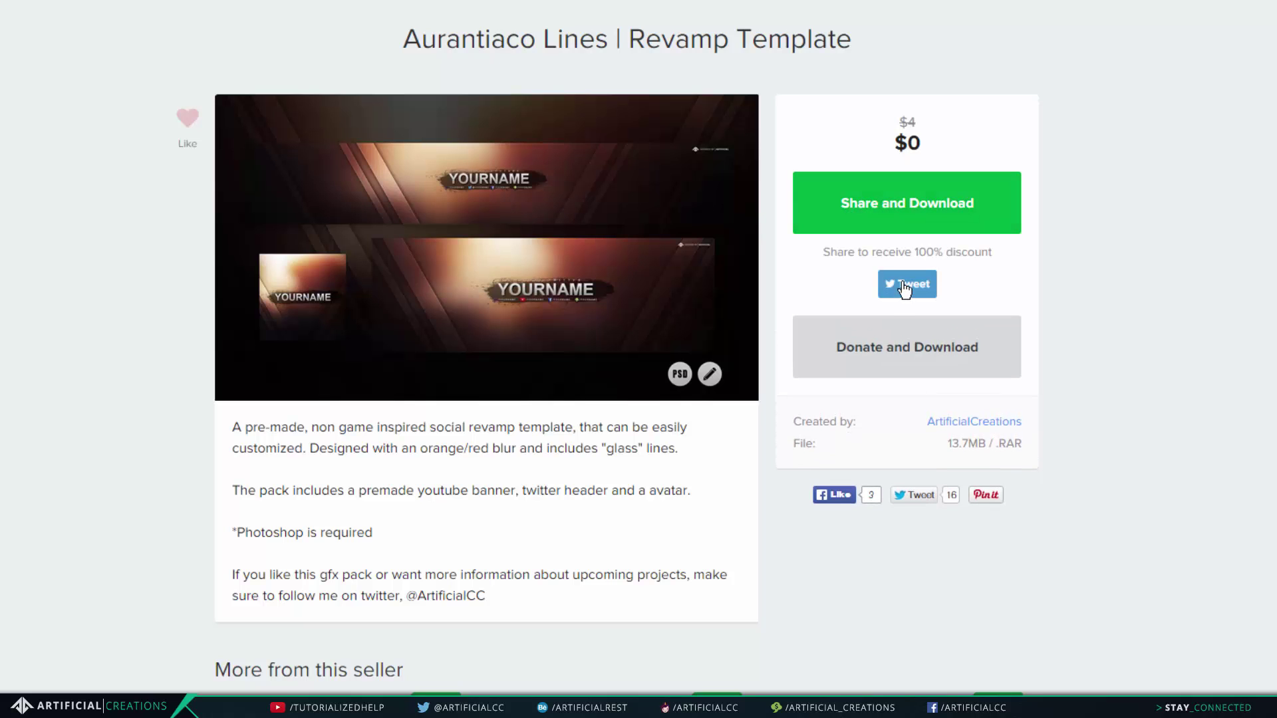
click(905, 286)
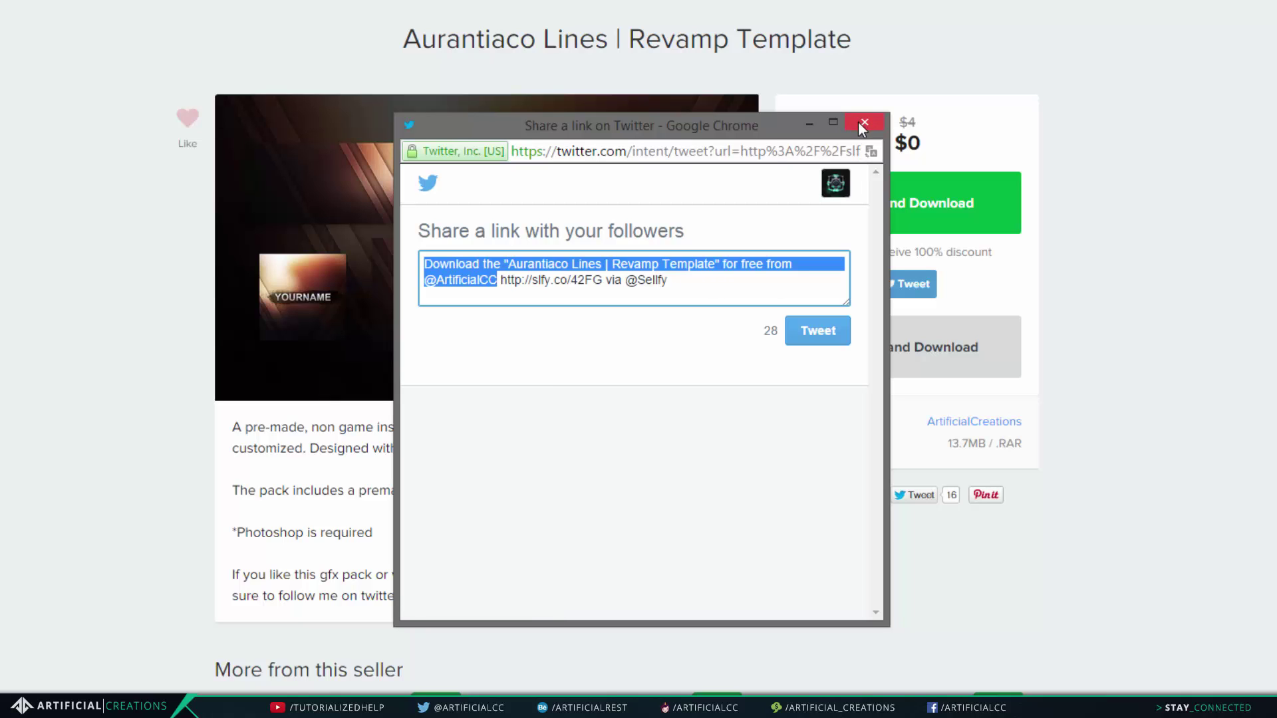
click(696, 284)
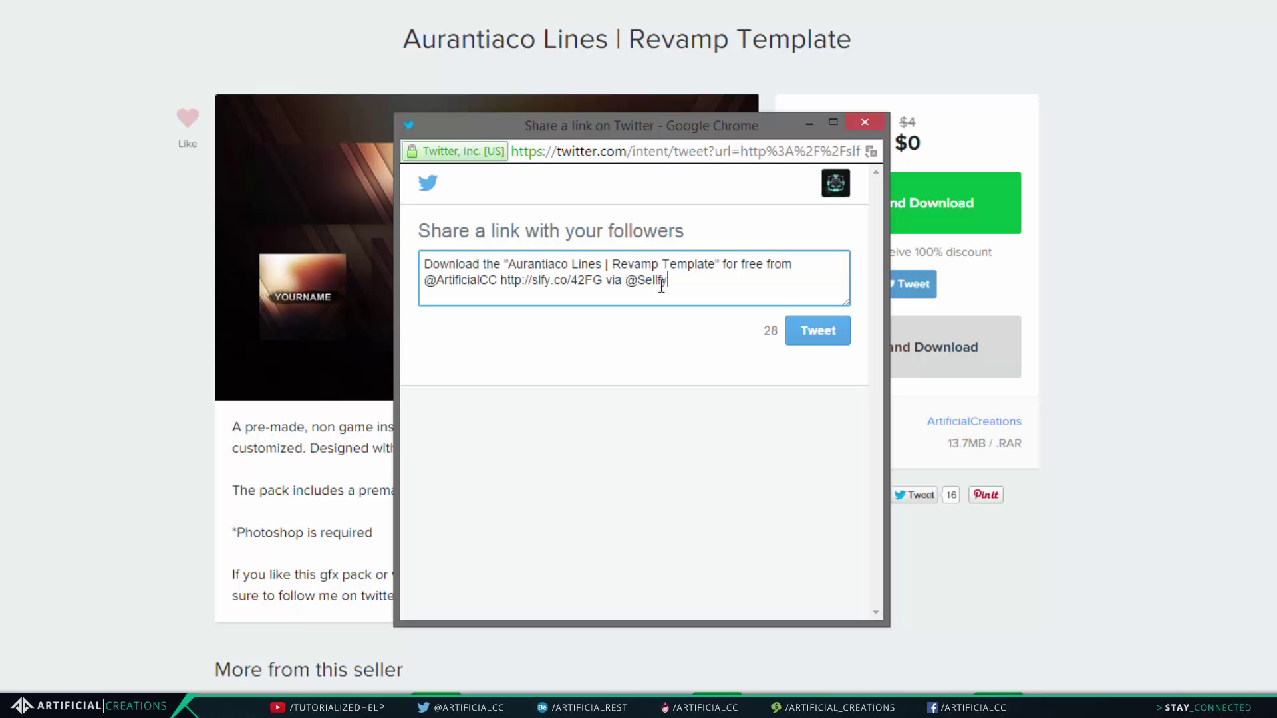
click(862, 123)
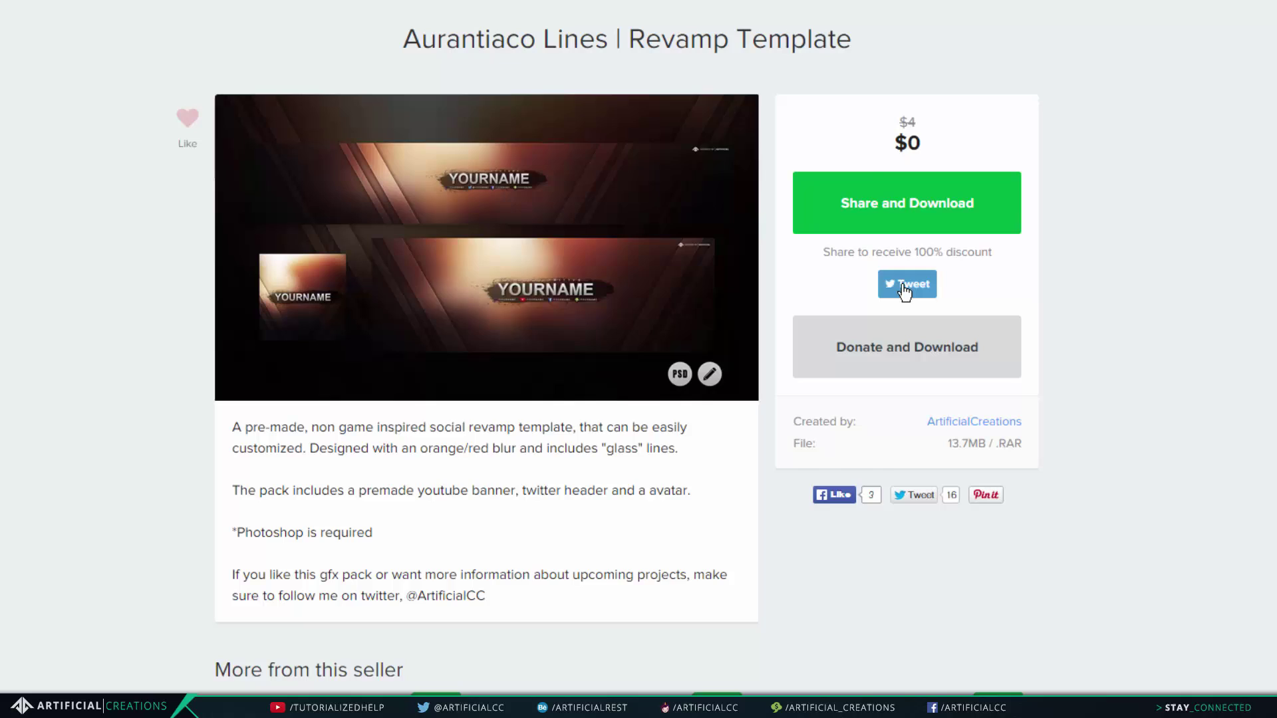
click(904, 288)
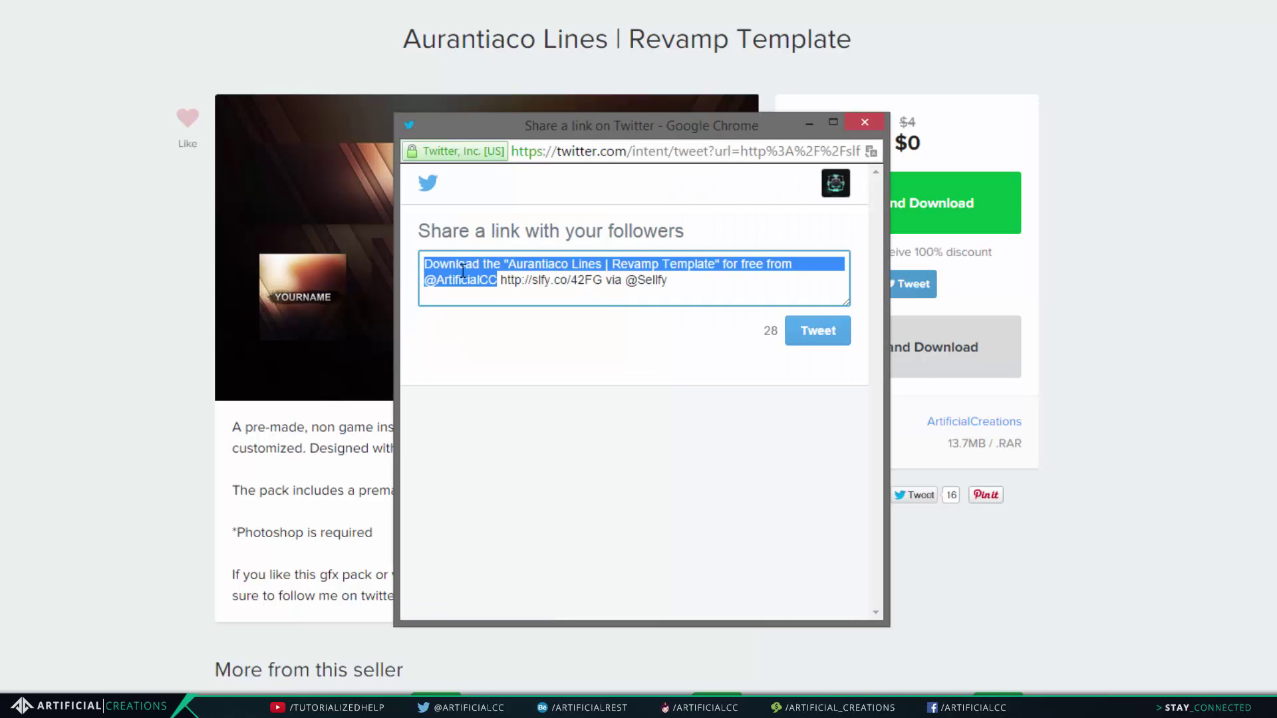
click(692, 281)
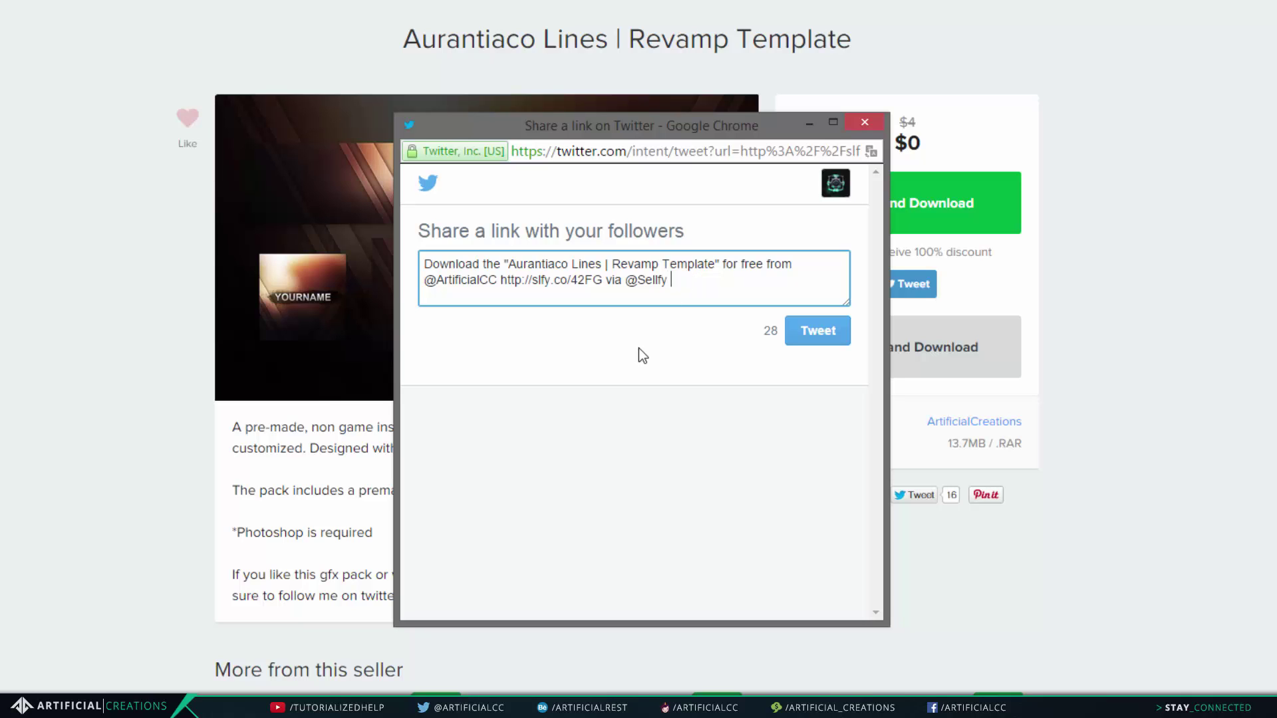
text(Tutorial )
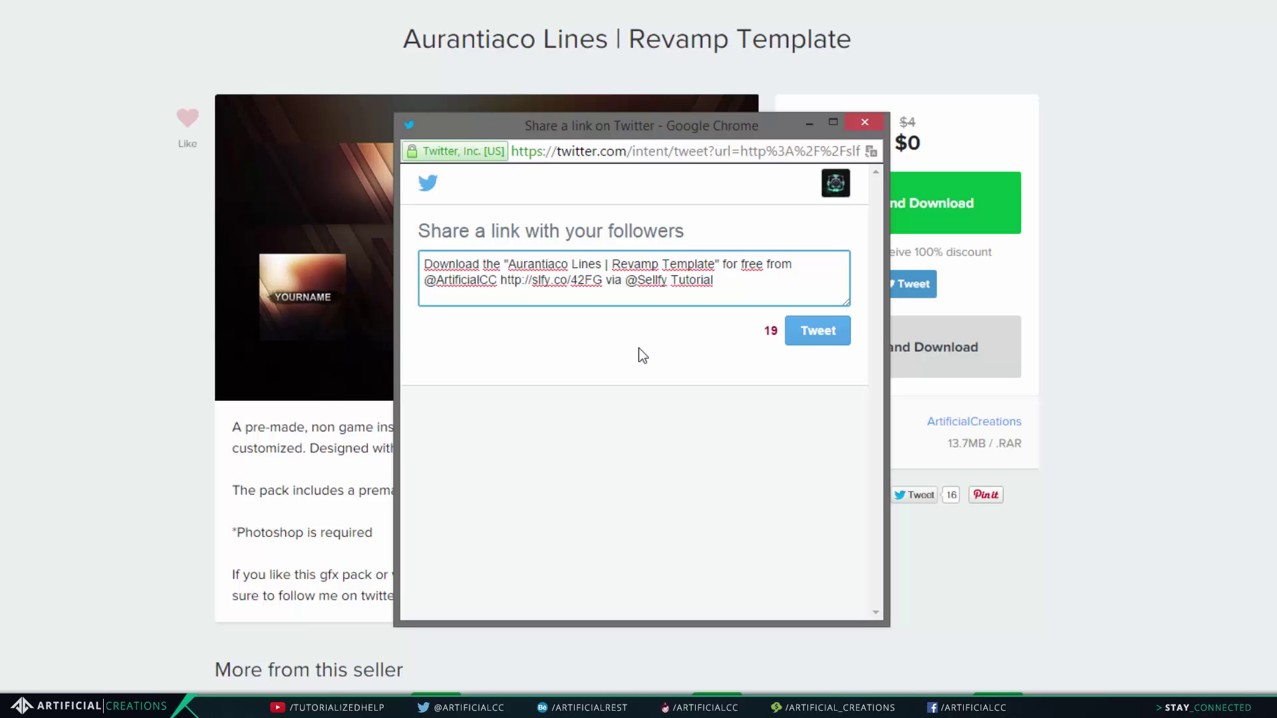
text(test download!)
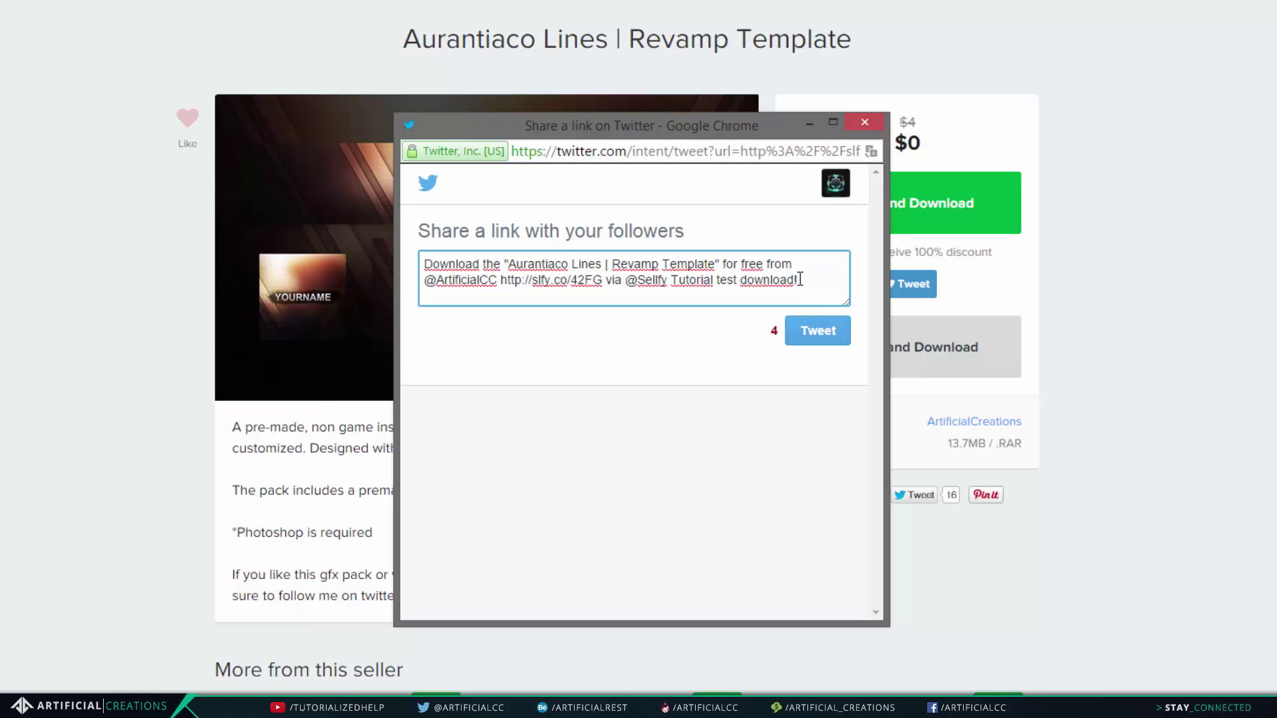
click(814, 335)
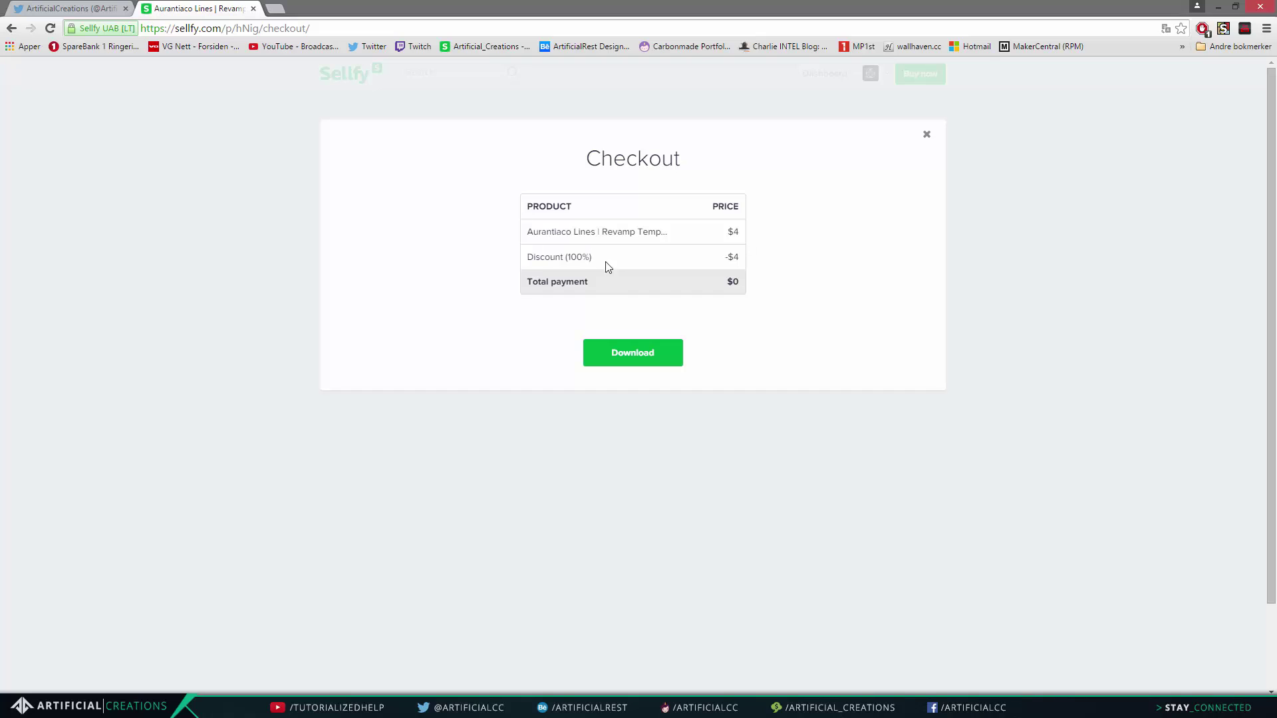
click(69, 5)
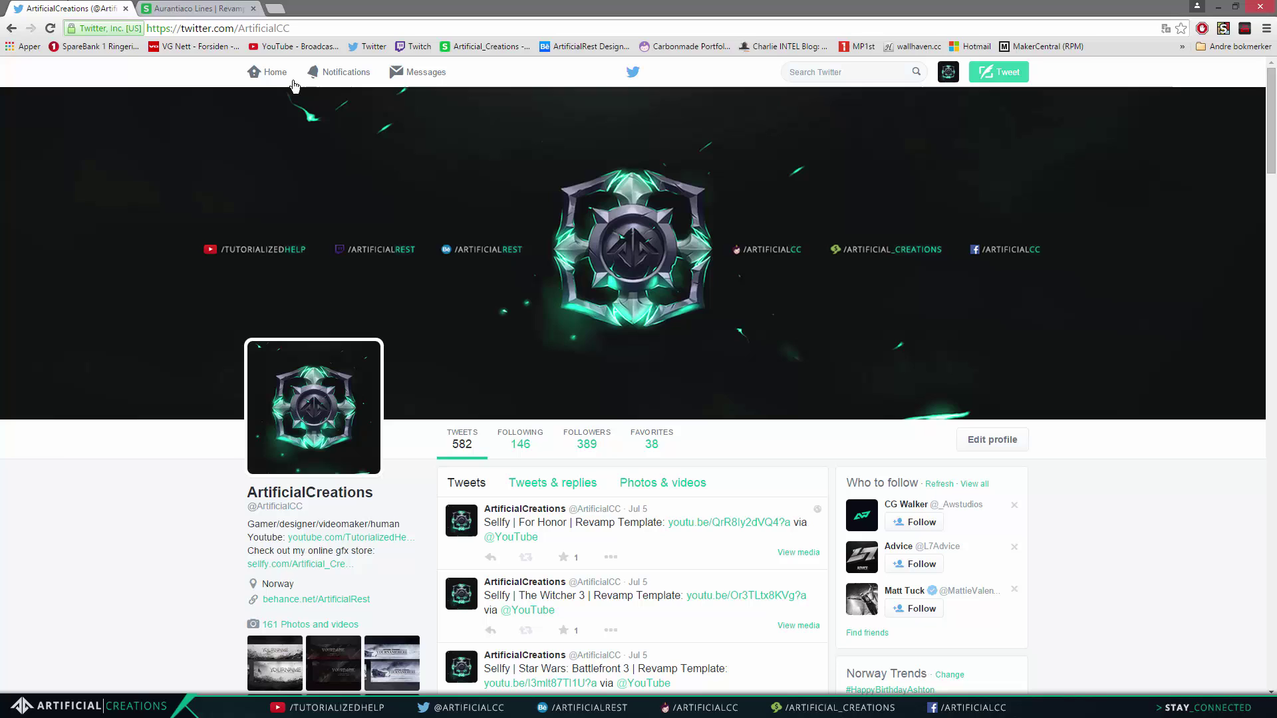
click(268, 77)
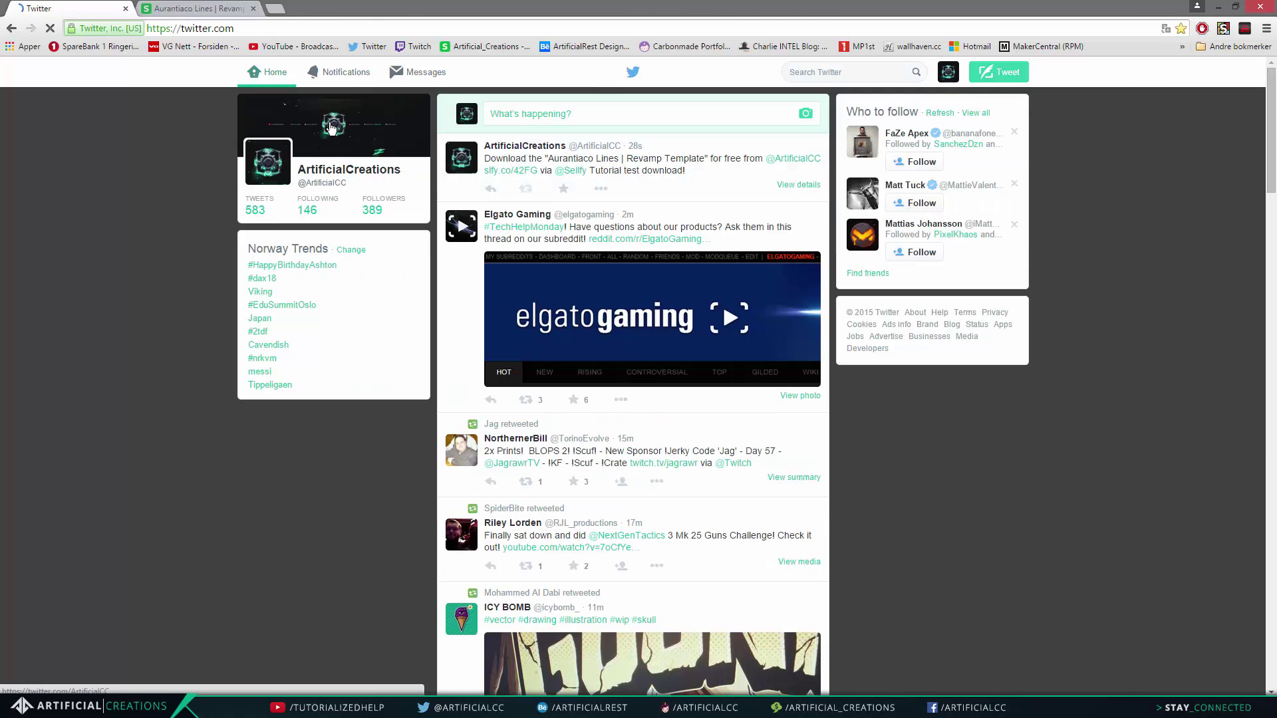
key(alt+Left)
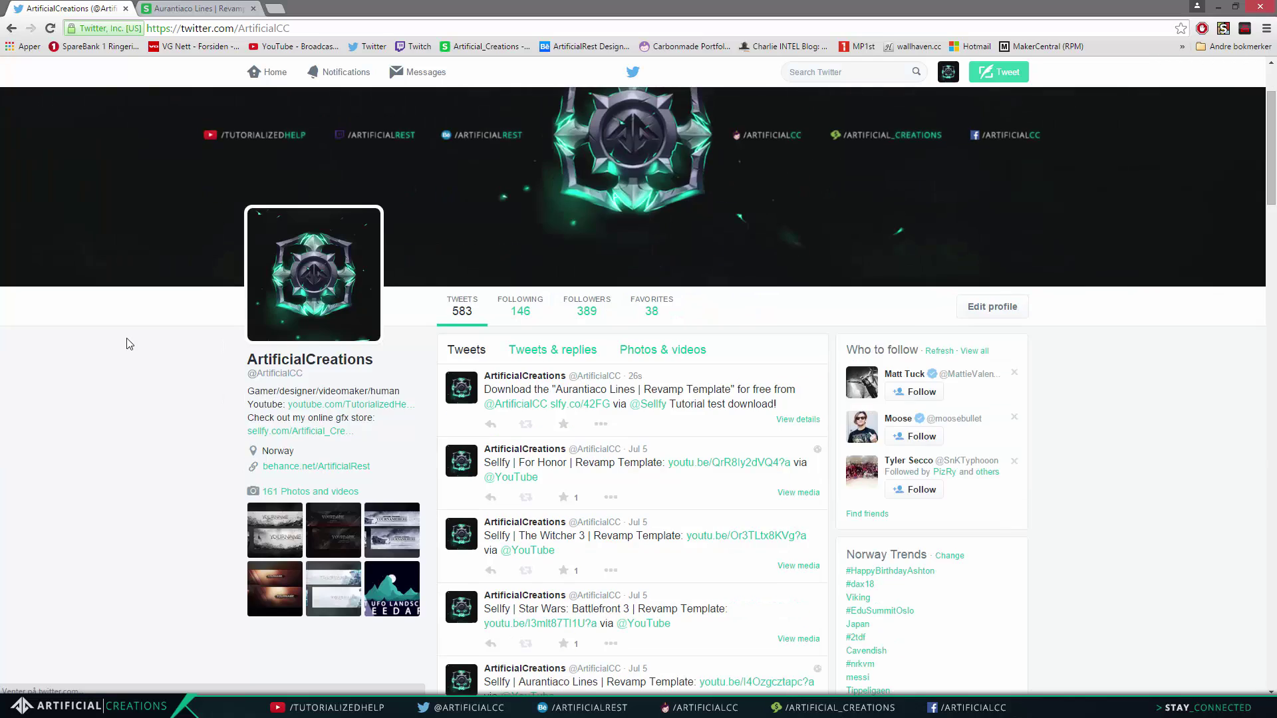
scroll(156, 381, down, 2)
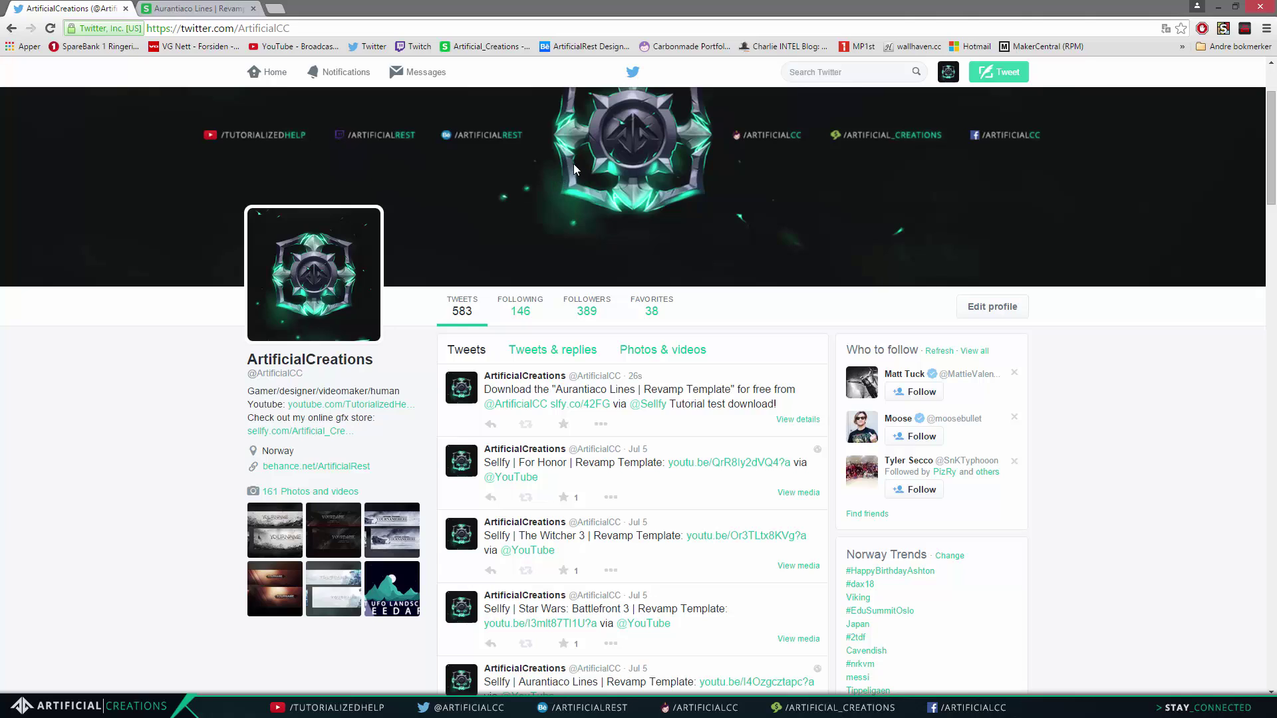
click(493, 189)
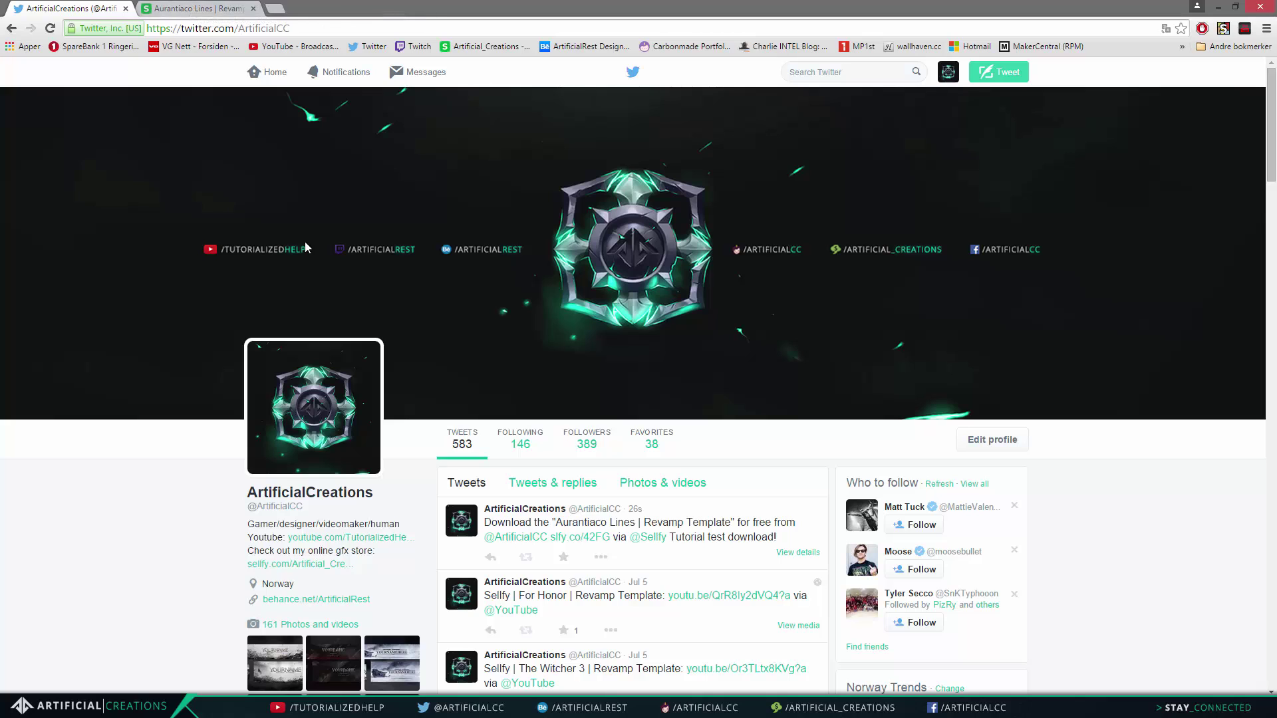
click(220, 8)
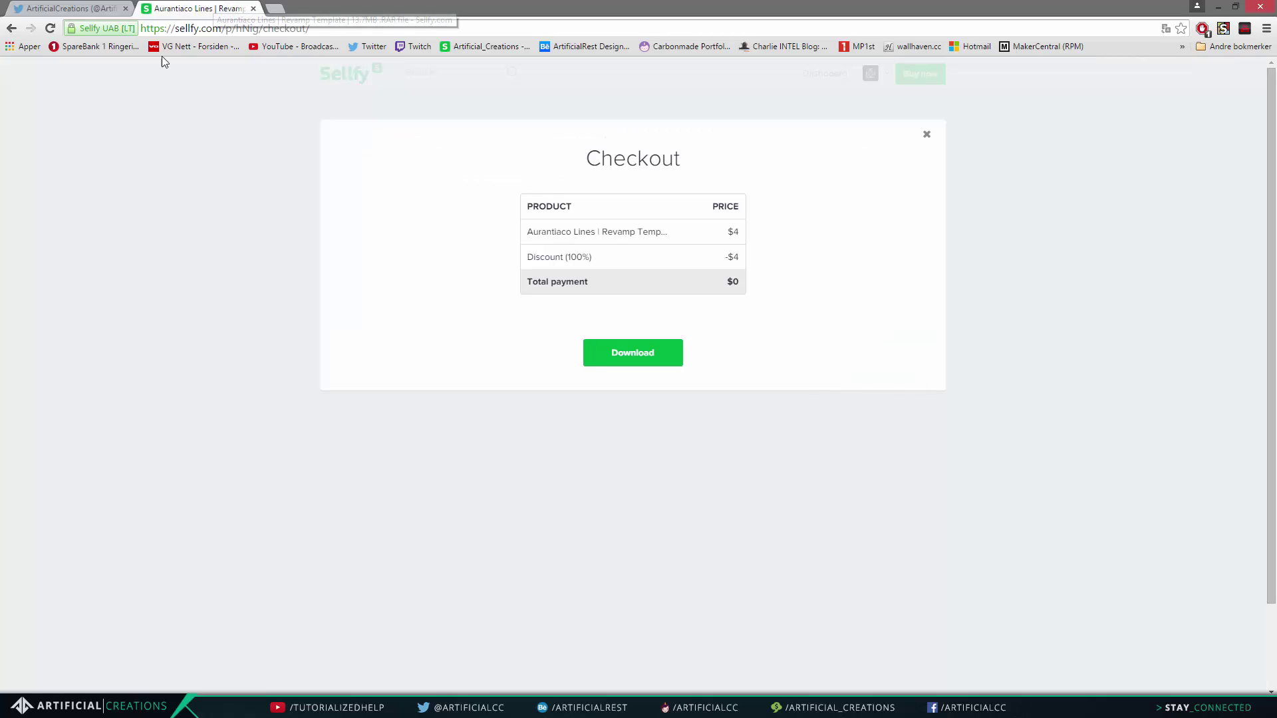
click(92, 7)
click(198, 7)
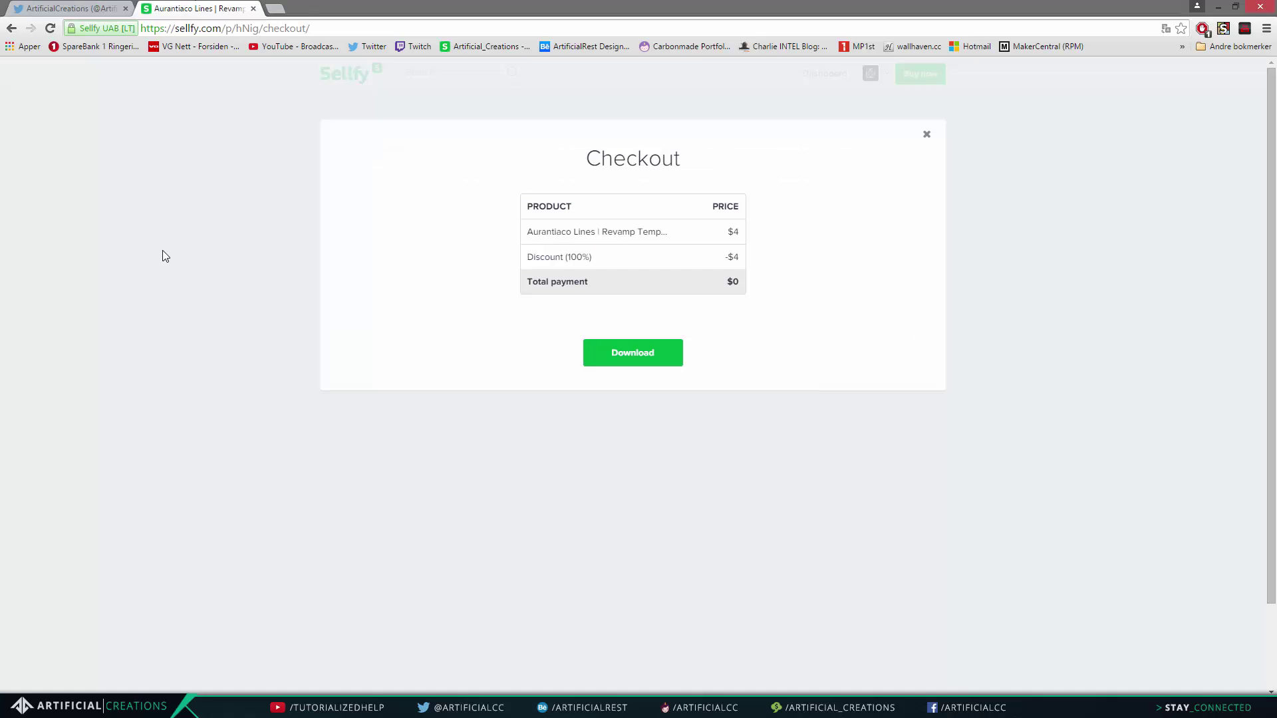
click(91, 7)
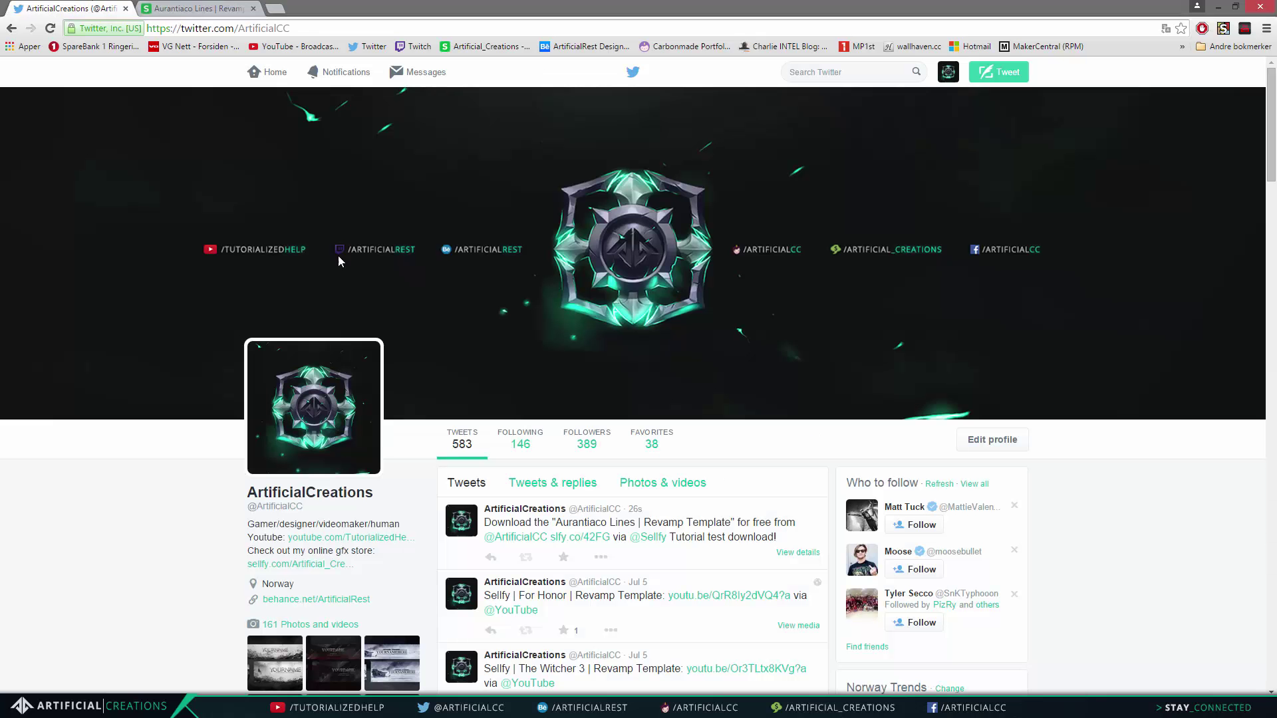
scroll(713, 539, down, 1)
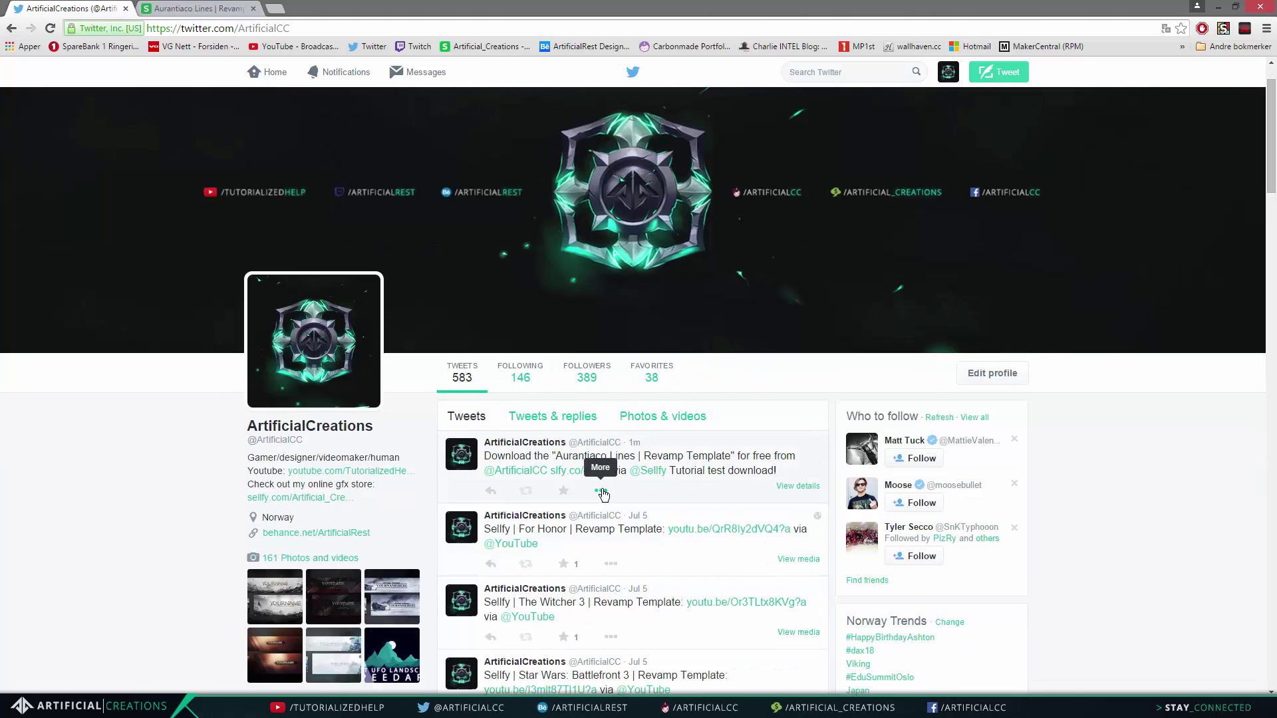
click(603, 492)
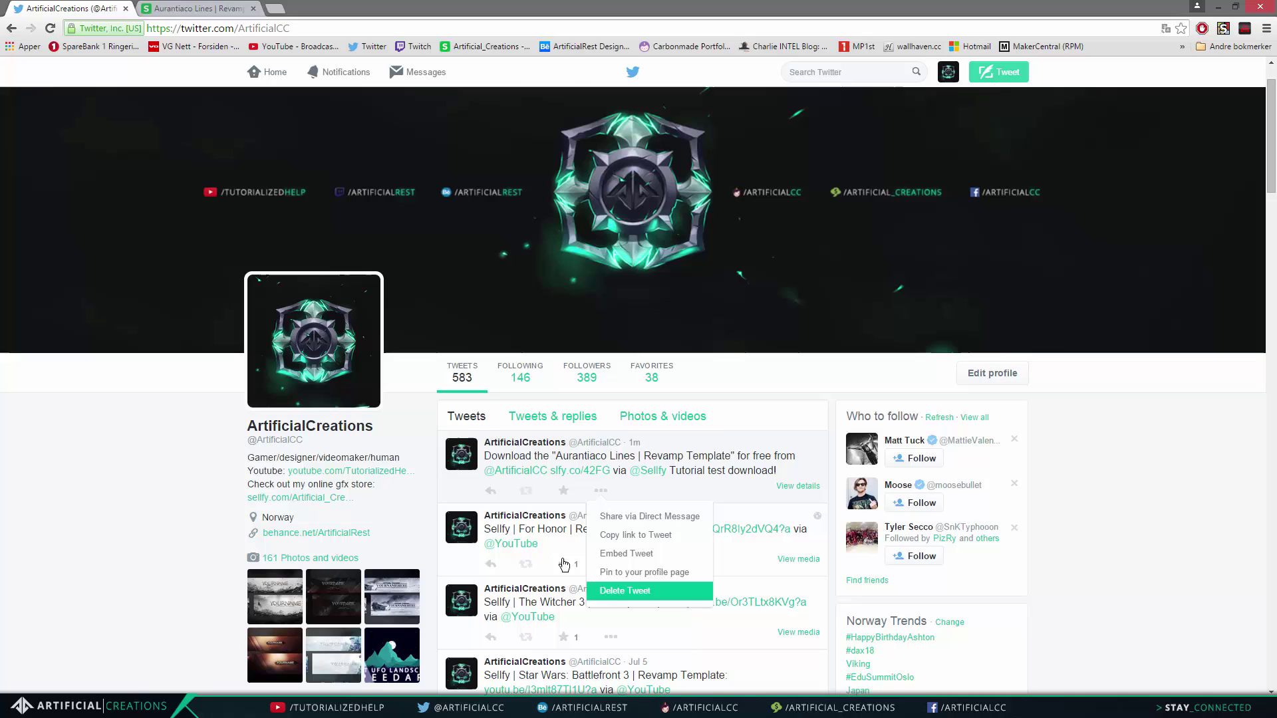
click(212, 436)
scroll(190, 276, up, 1)
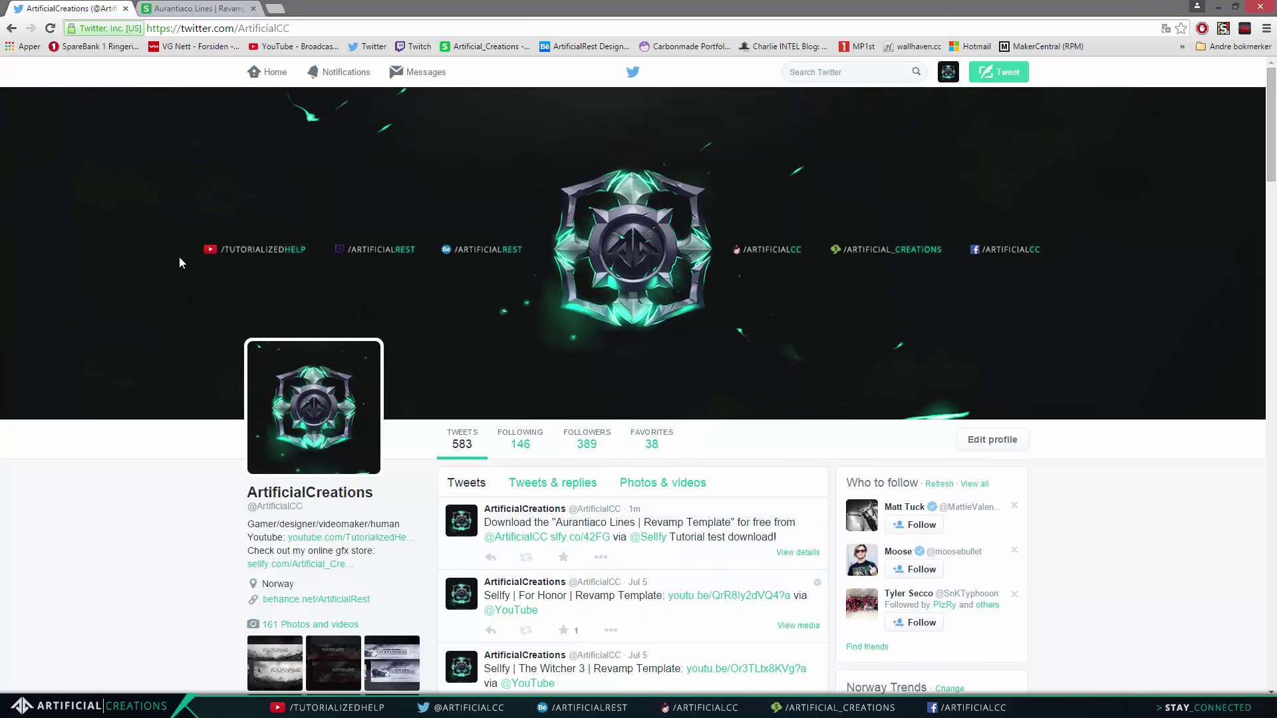
click(200, 7)
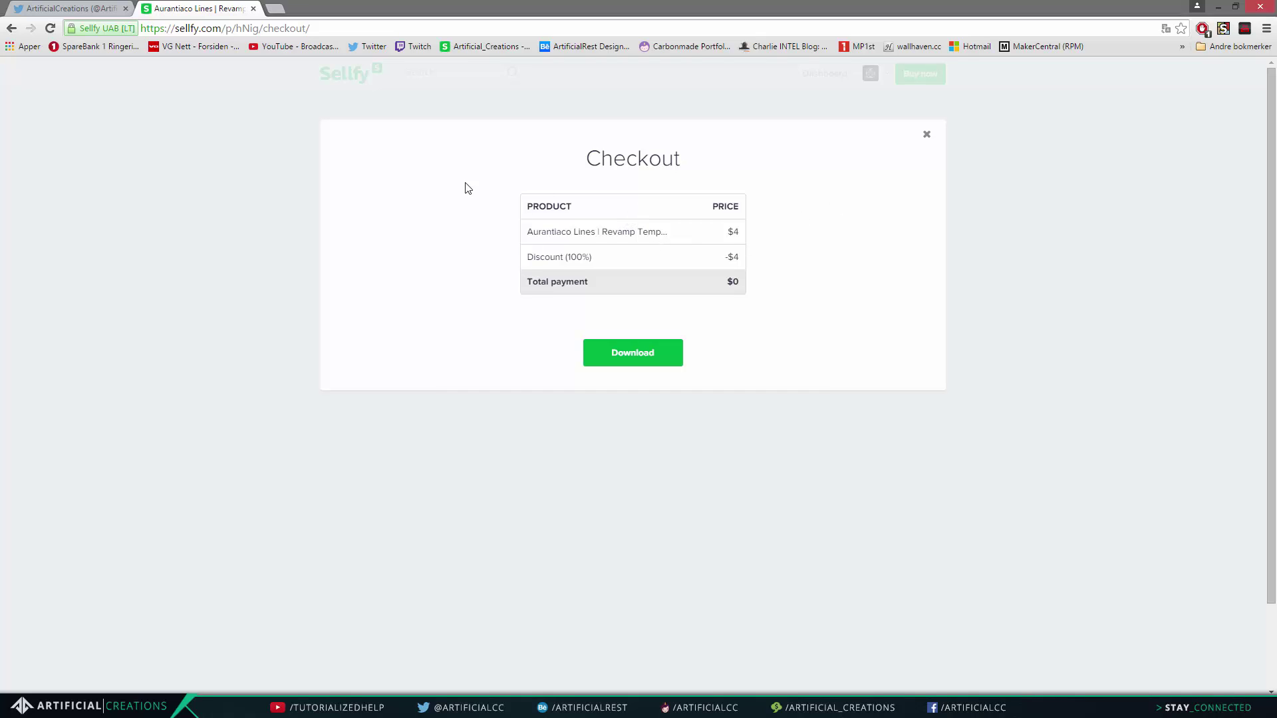
- From the Sellfy checkout, download Aurantiaco_Lines_Revamp.rar and show Chrome's full downloads list
click(73, 8)
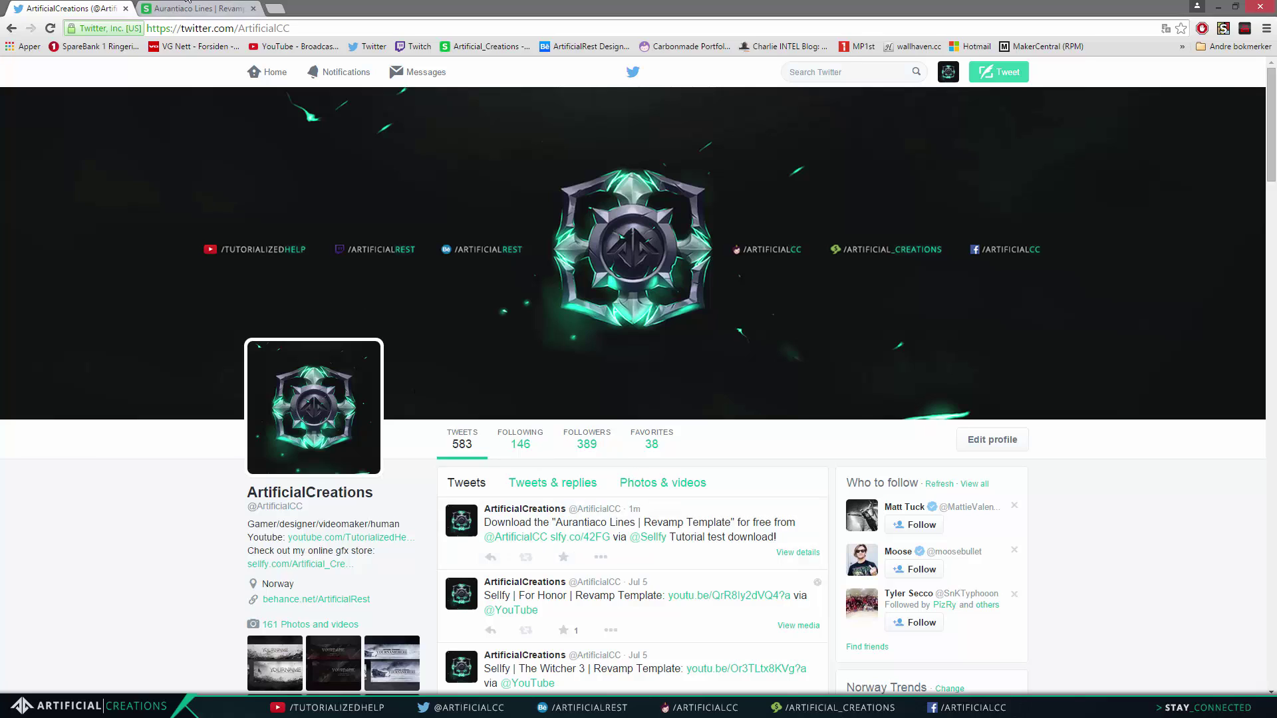
key(ctrl+Tab)
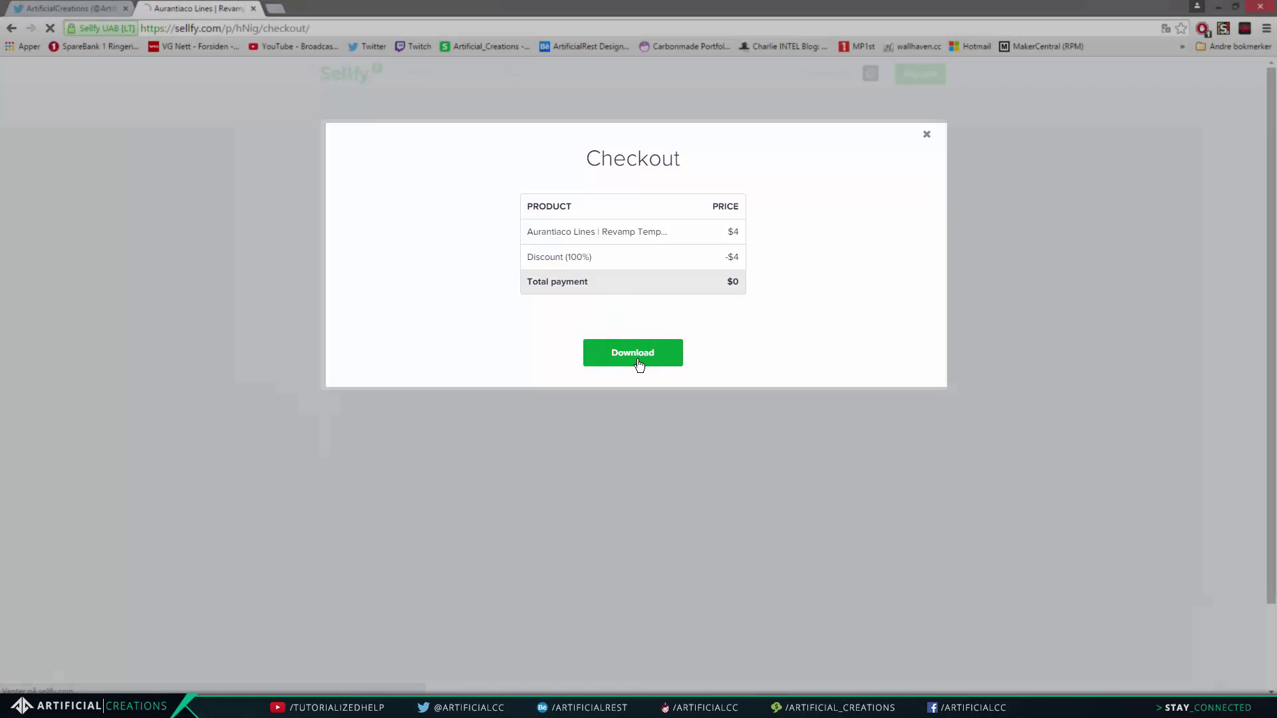
click(637, 359)
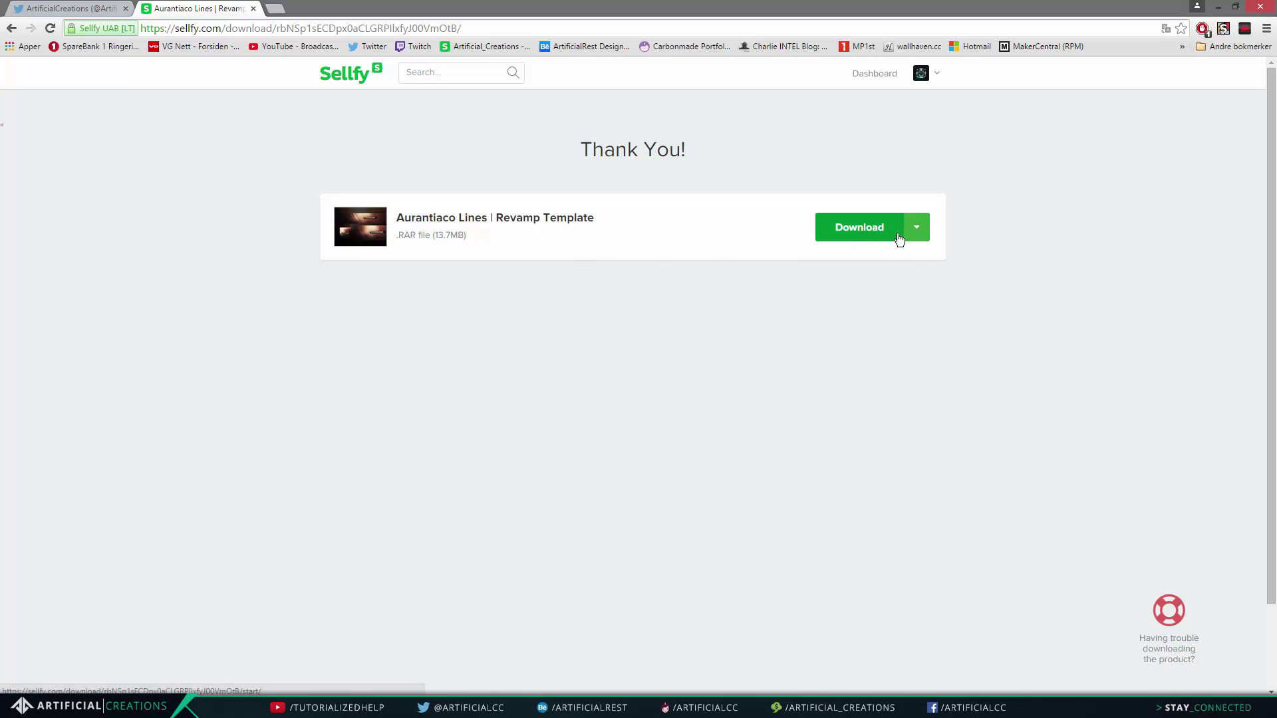
click(858, 230)
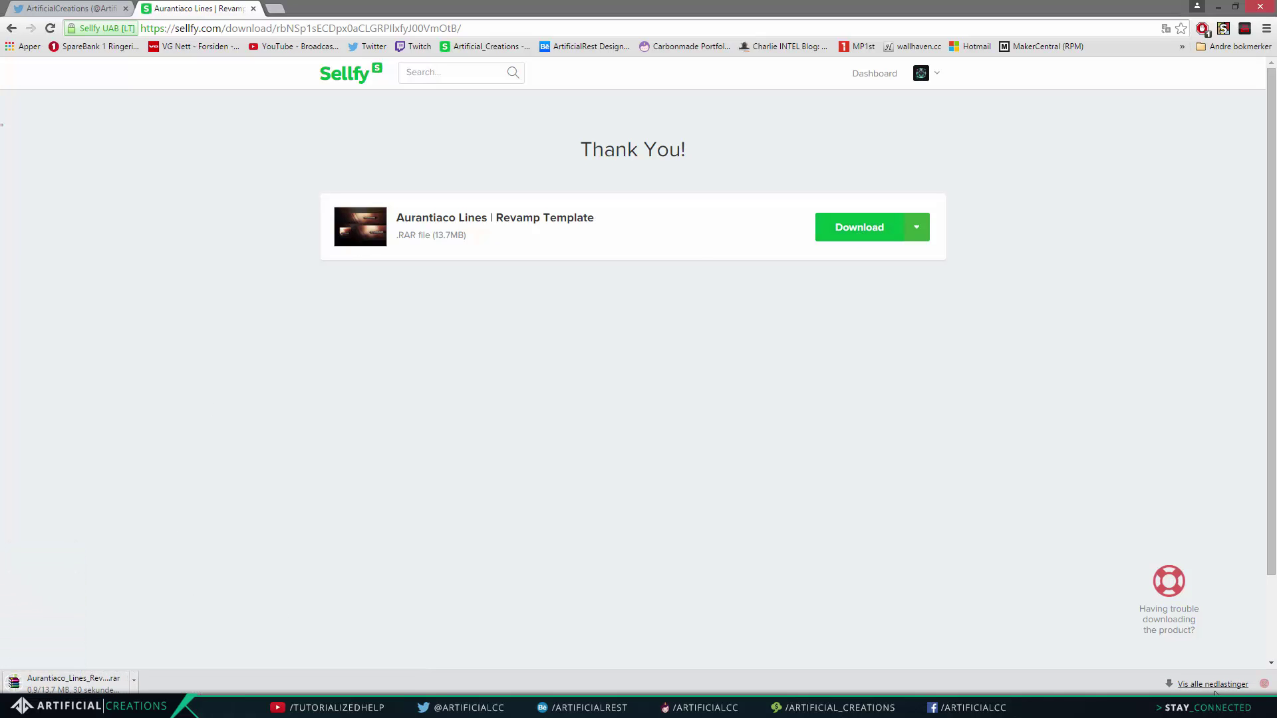
click(1213, 684)
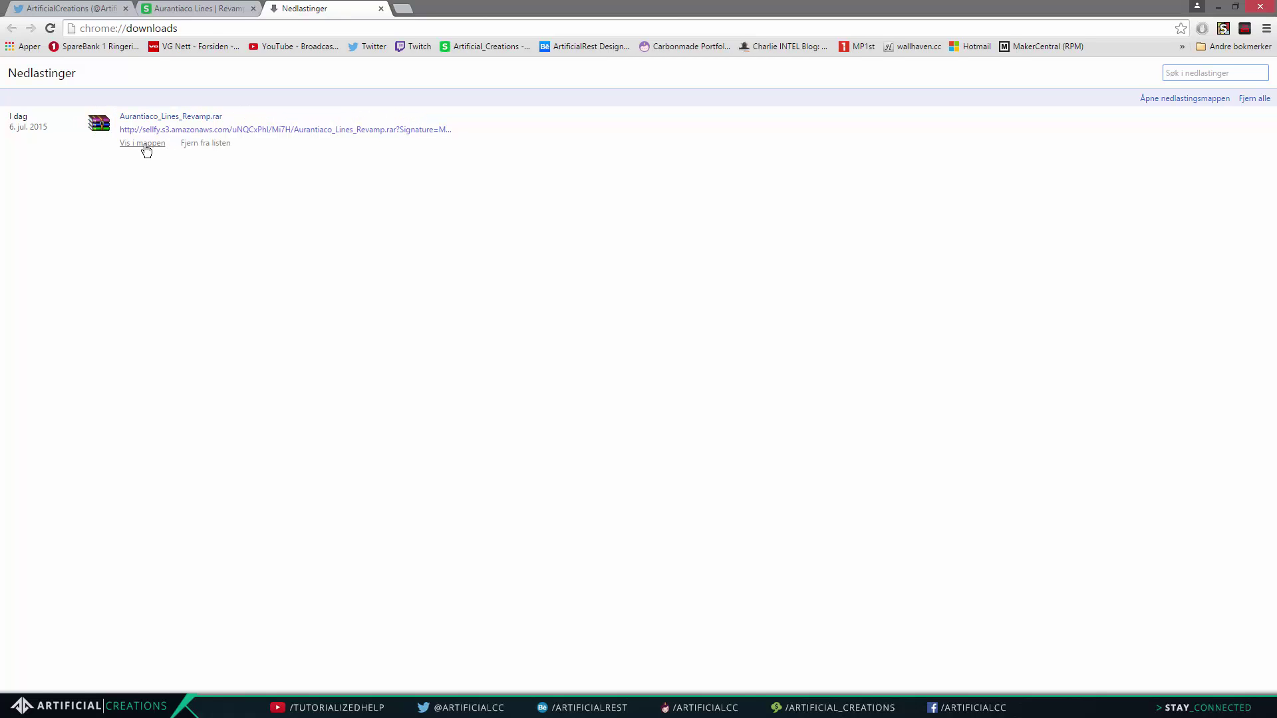
- Show the Aurantiaco_Lines_Revamp archive in Nedlastinger, remove it from the downloads list, and return to Sellfy
click(144, 145)
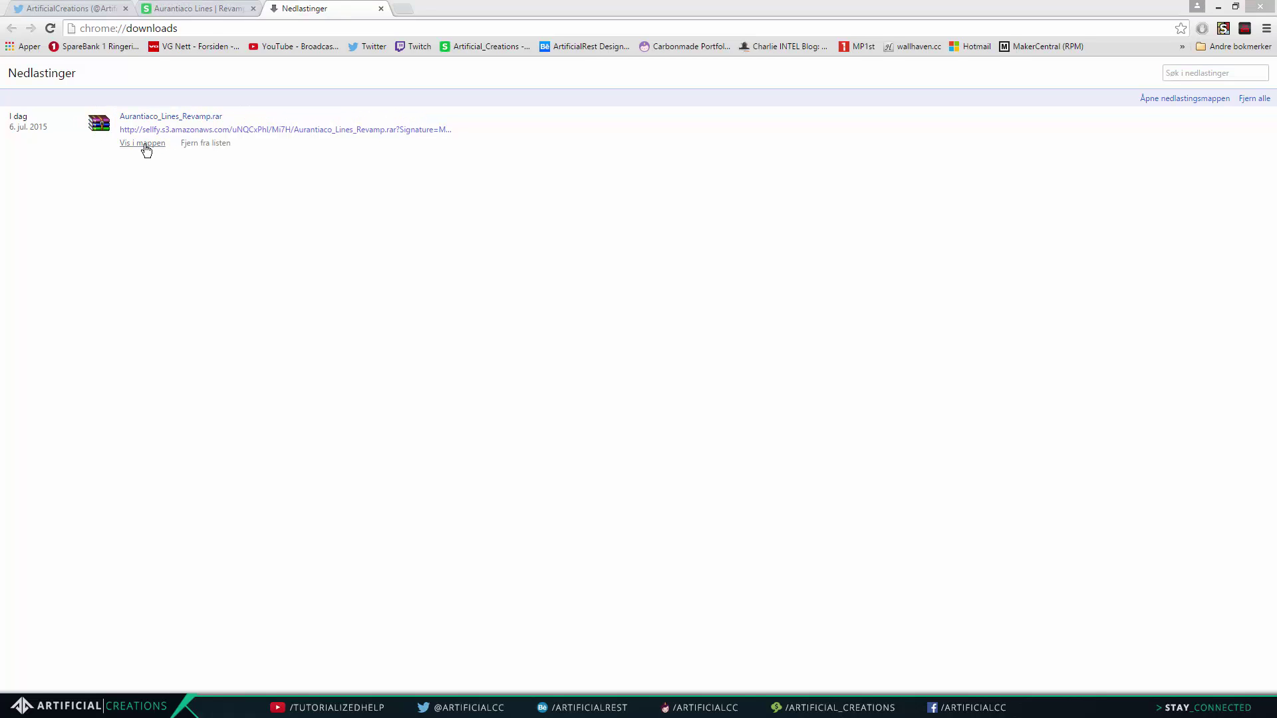
click(193, 226)
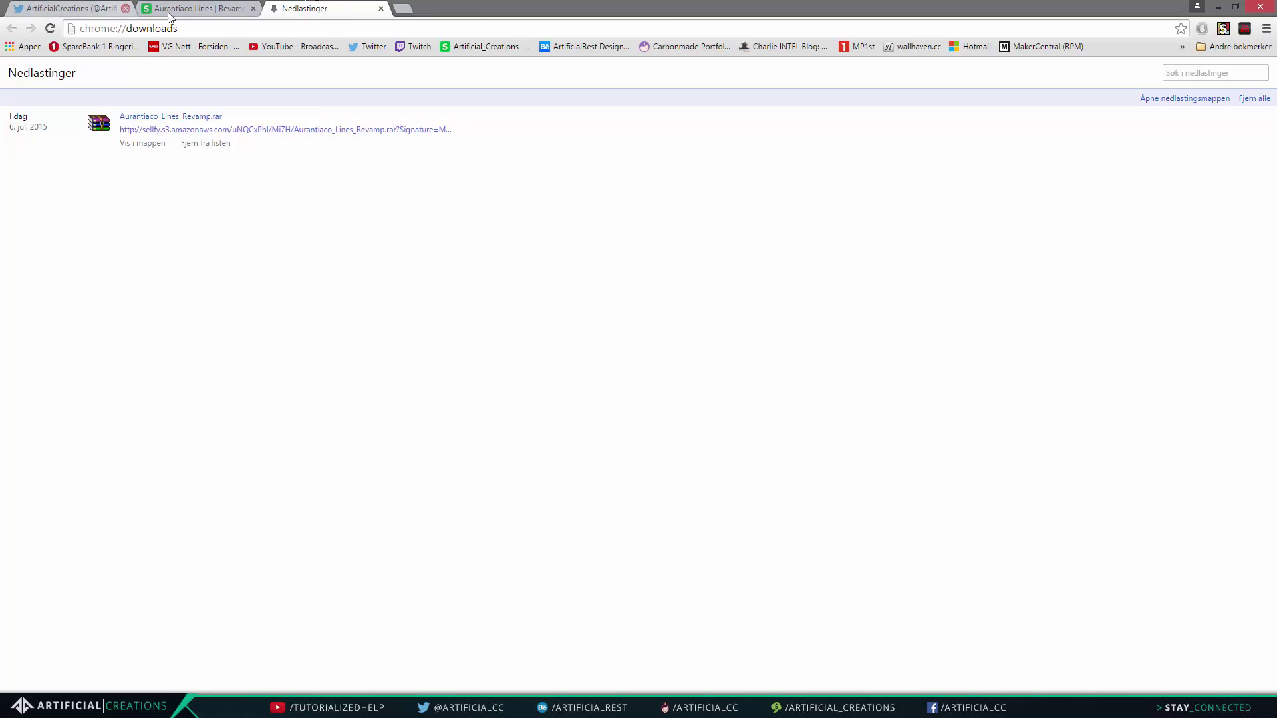
click(208, 144)
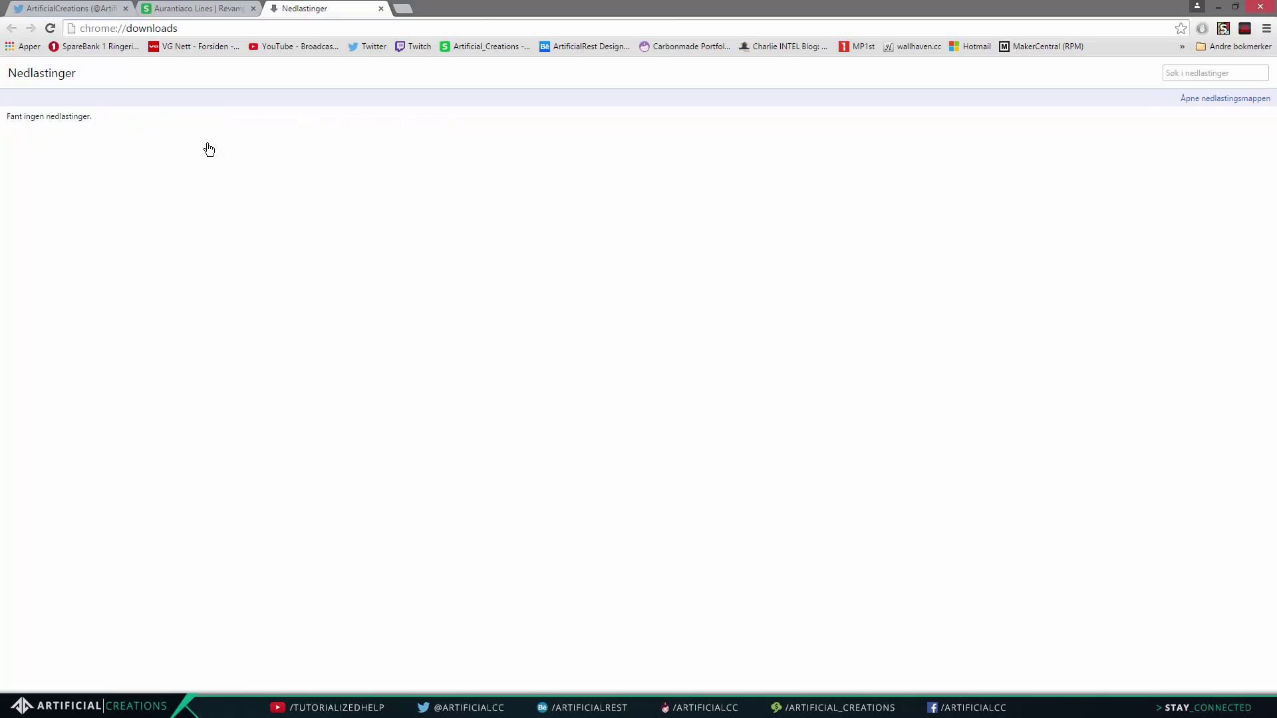
click(200, 8)
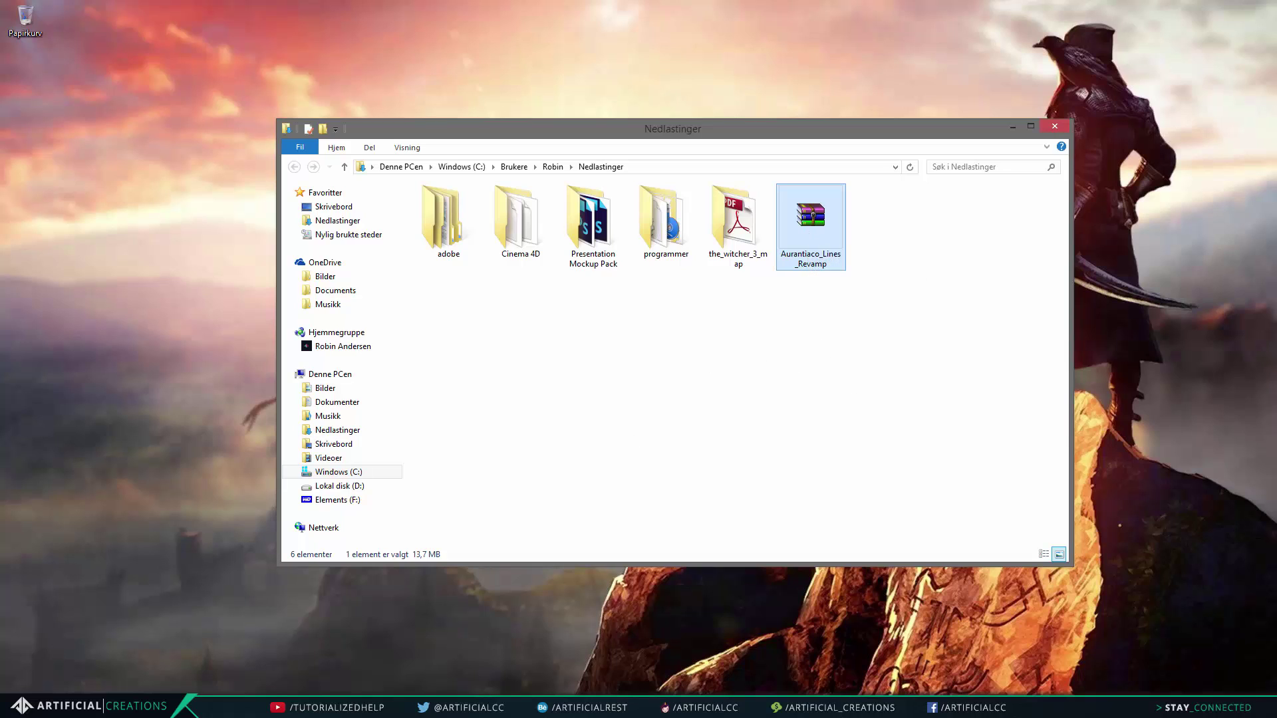
- Extract the archive's three aurantiaco-lines folders to the desktop, then close WinRAR and minimize Explorer
mouse_move(591, 706)
double_click(802, 226)
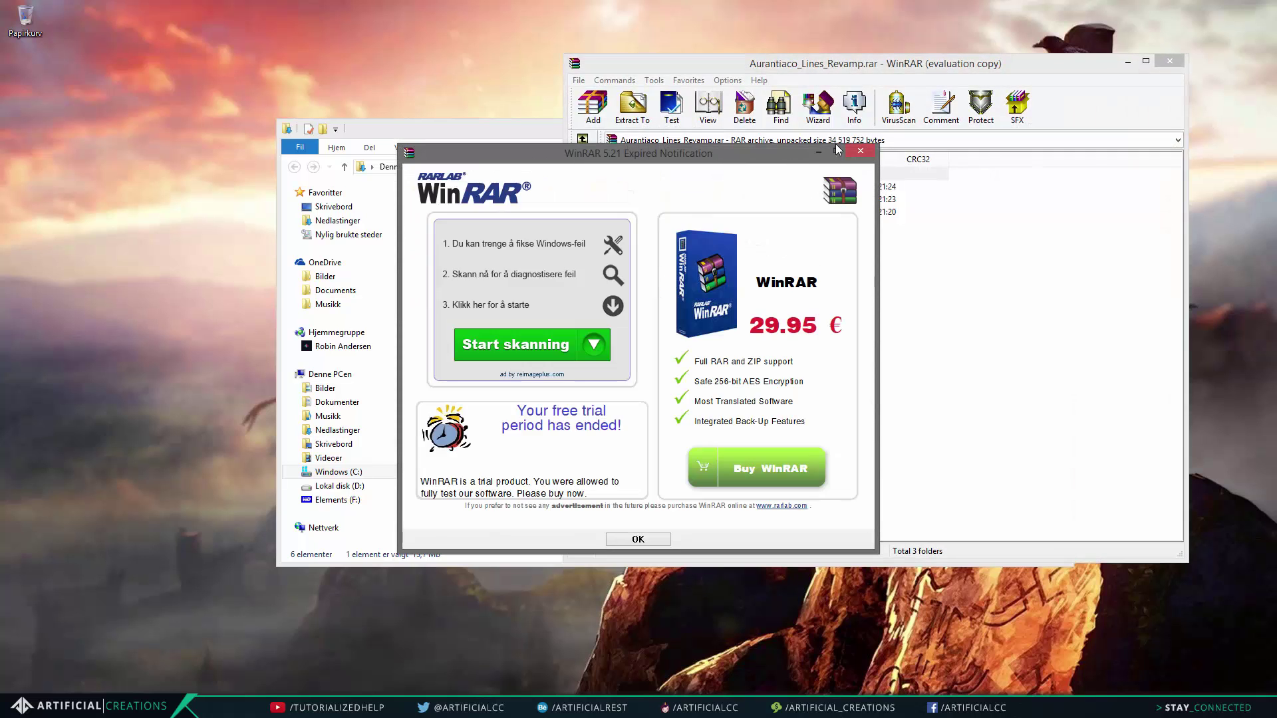
click(860, 155)
drag(758, 64, 600, 99)
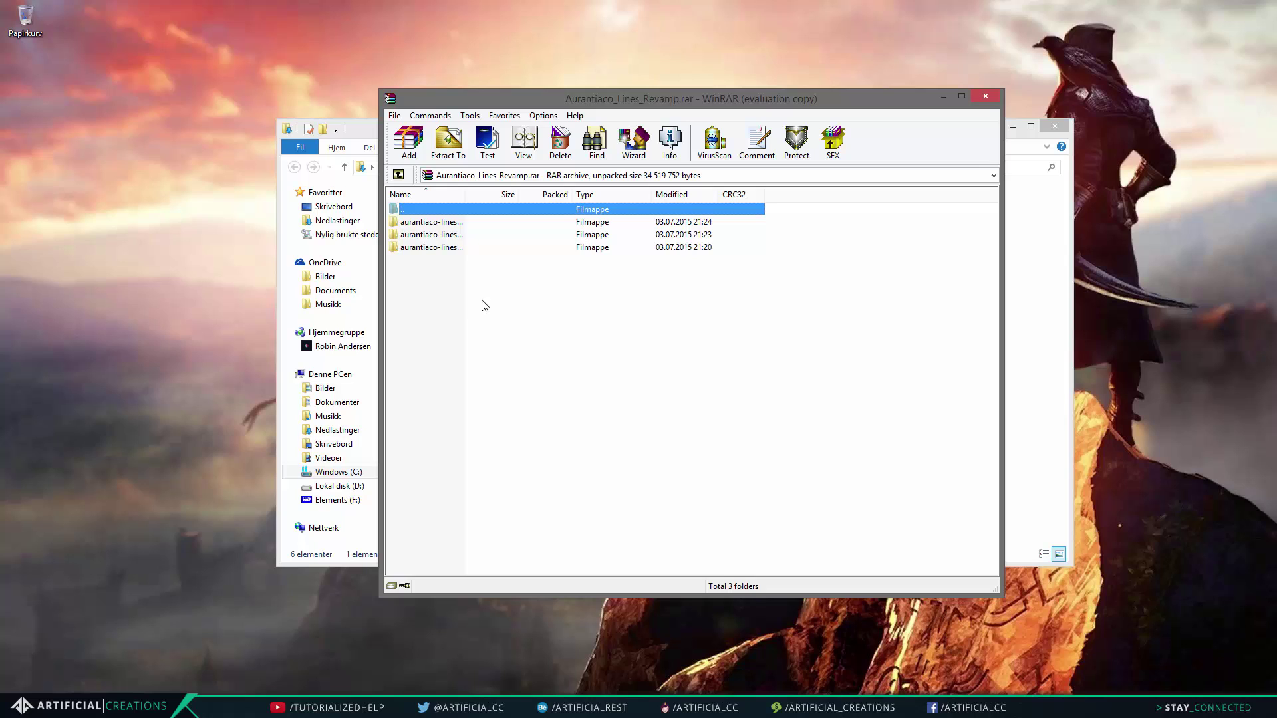
drag(460, 300, 29, 96)
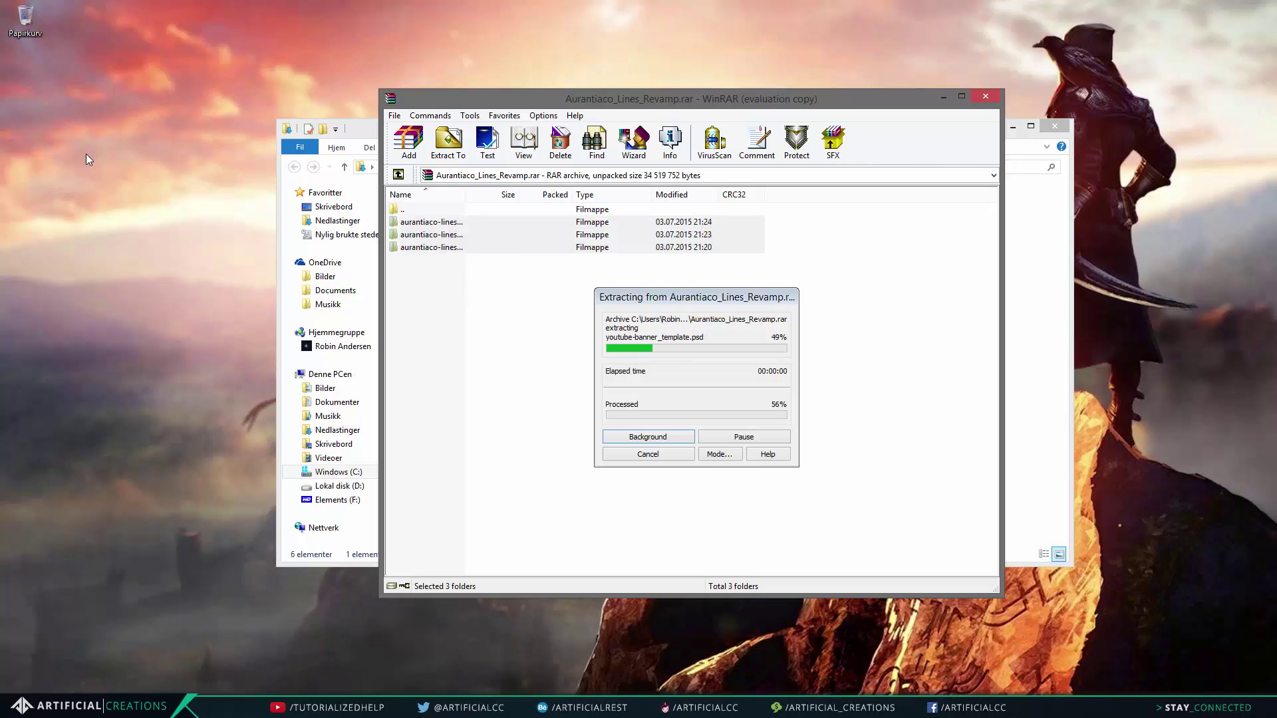
click(164, 206)
click(483, 300)
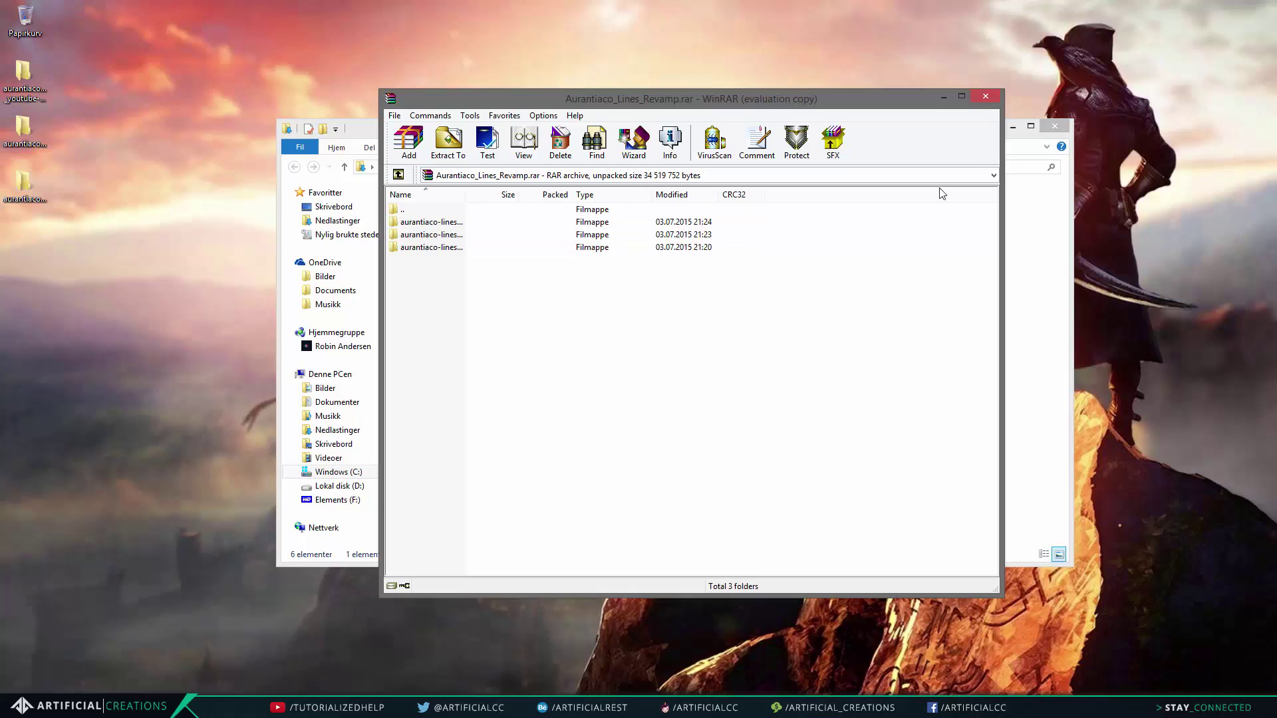
click(984, 97)
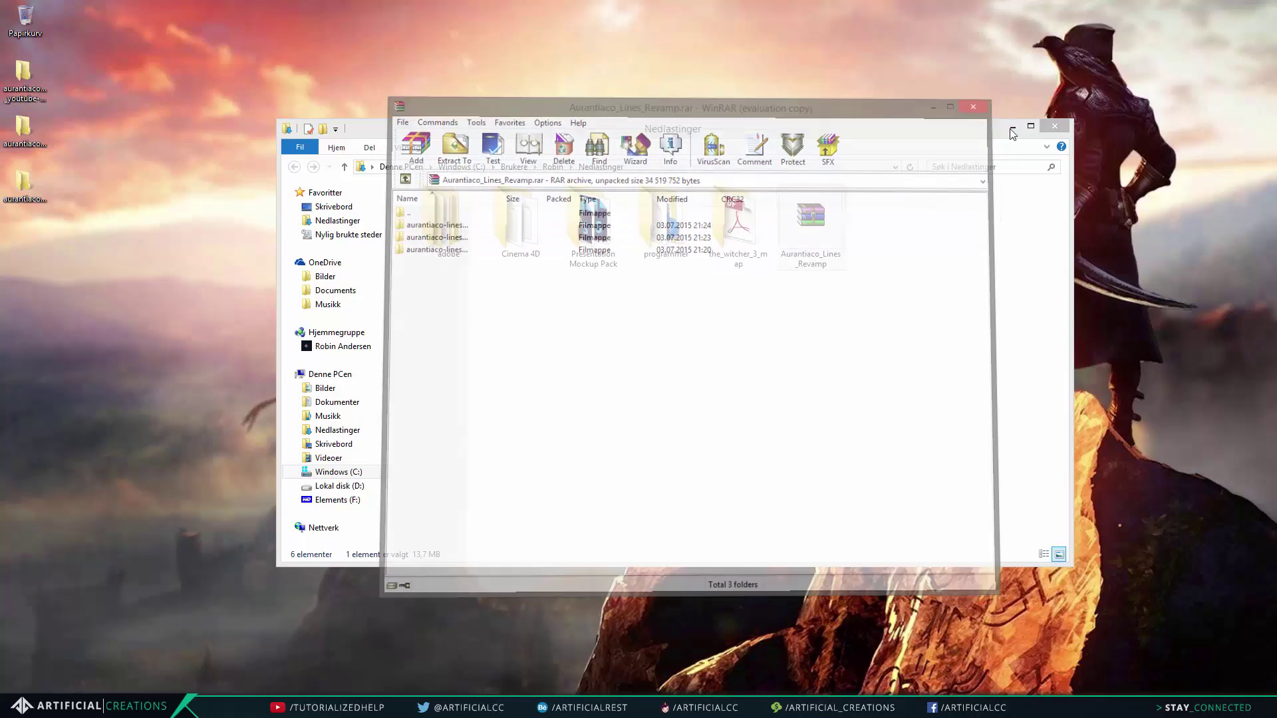
click(1009, 130)
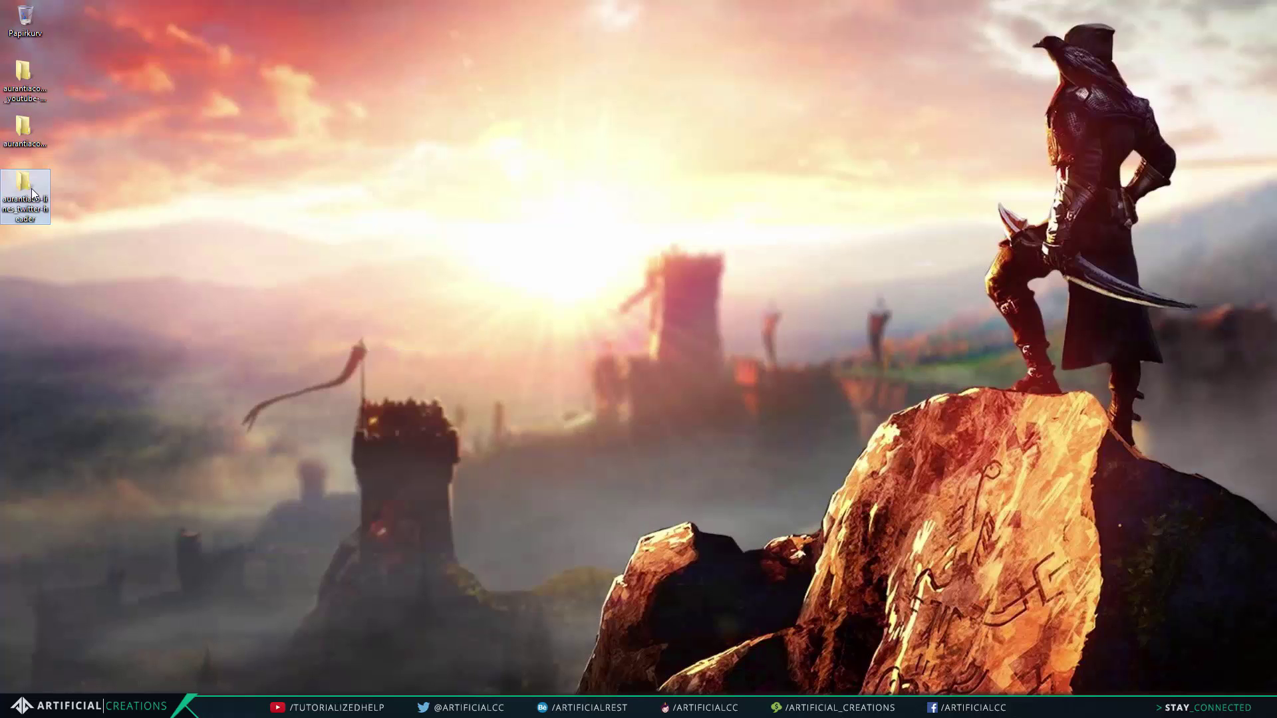
- Preview the youtube-banner JPG, then open youtube-banner_template.psd in Photoshop
double_click(21, 100)
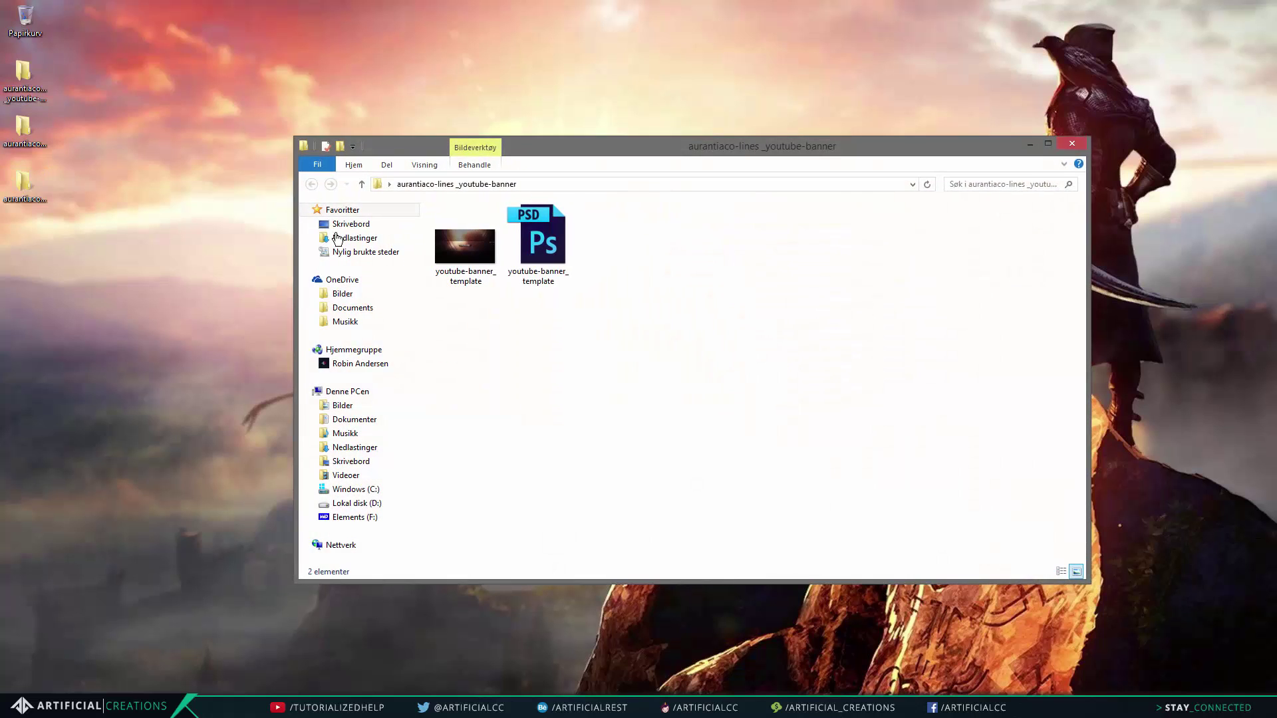
drag(559, 150, 457, 106)
click(383, 223)
double_click(384, 222)
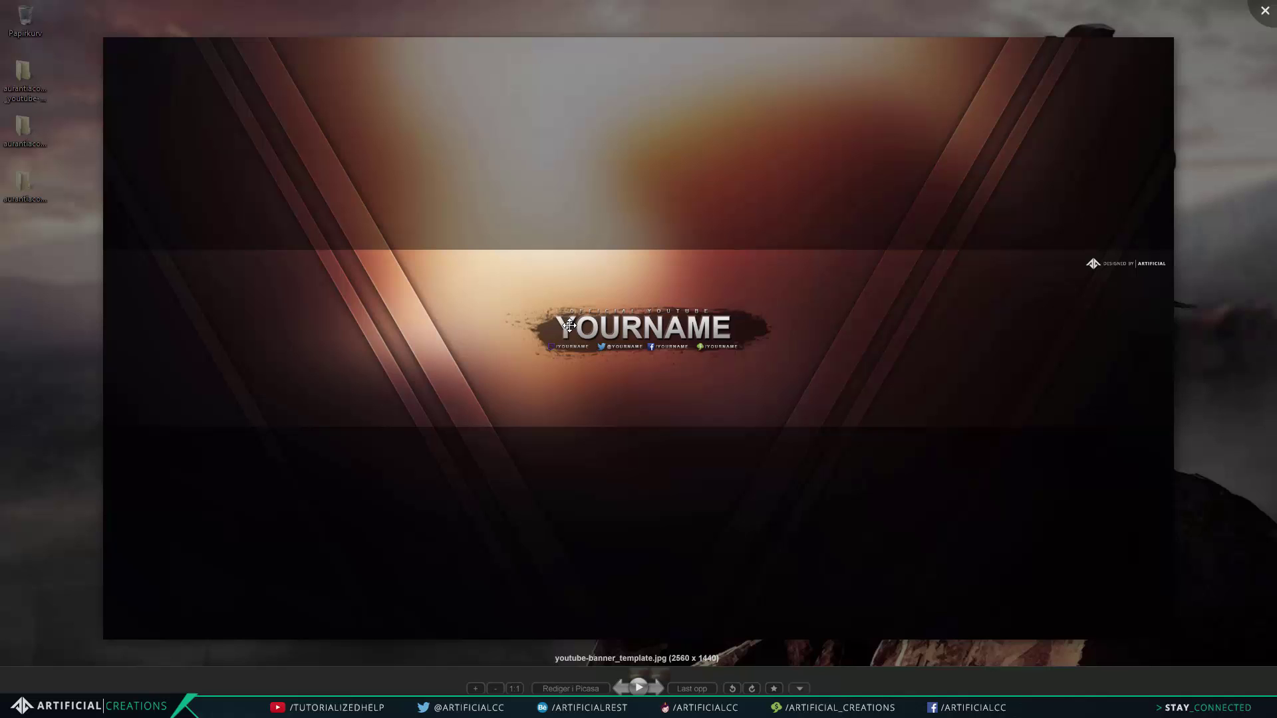
click(1265, 11)
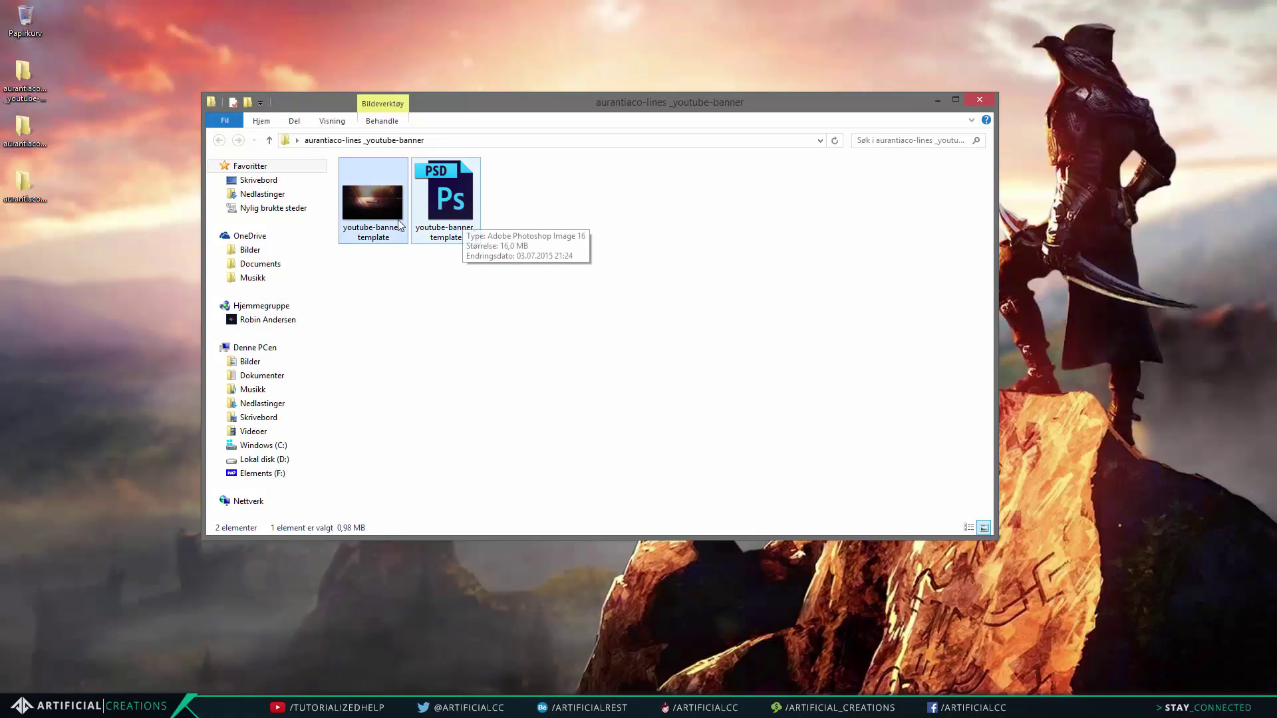
double_click(464, 206)
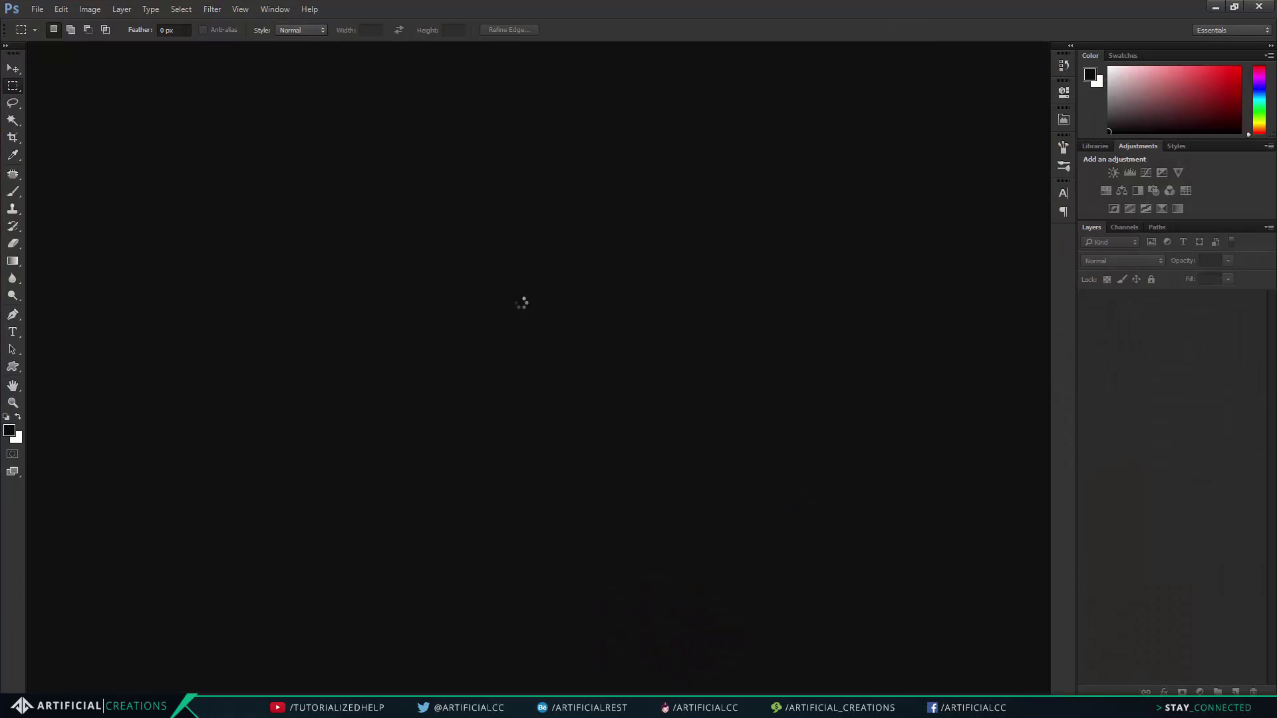
- Switch to the Move tool and zoom around the YOURNAME banner and its layer groups
key(v)
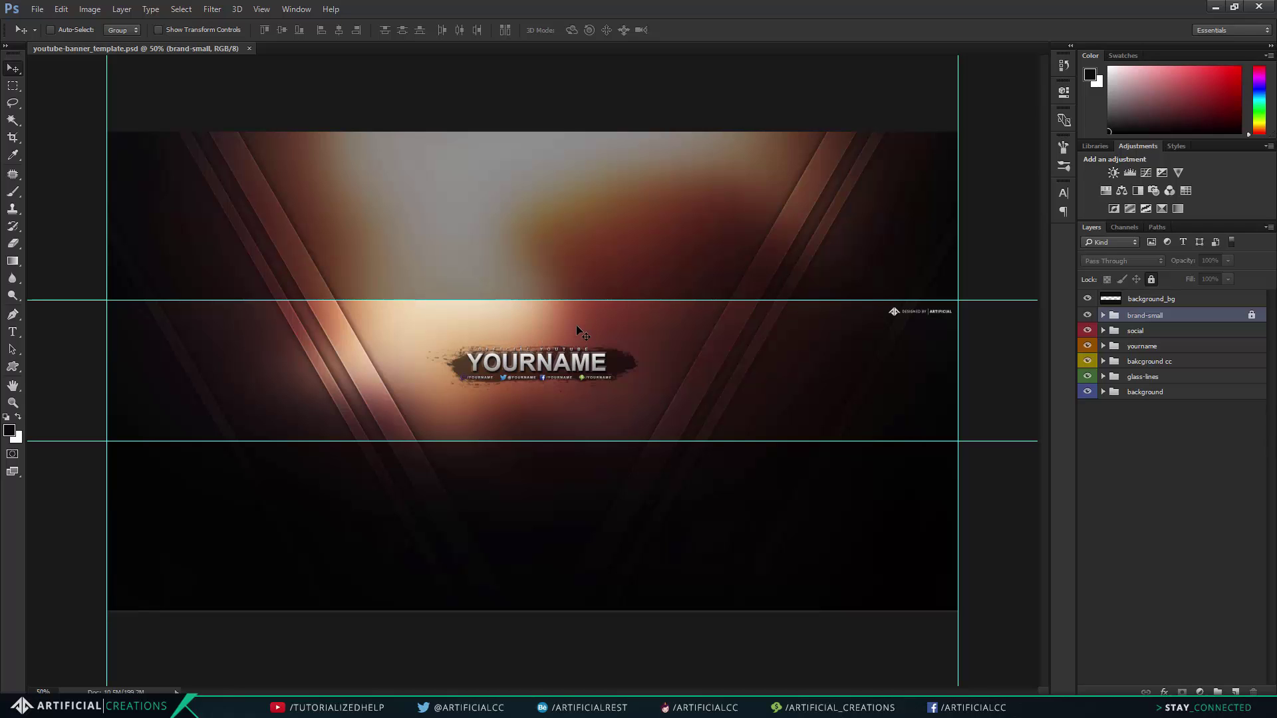
scroll(578, 335, up, 1)
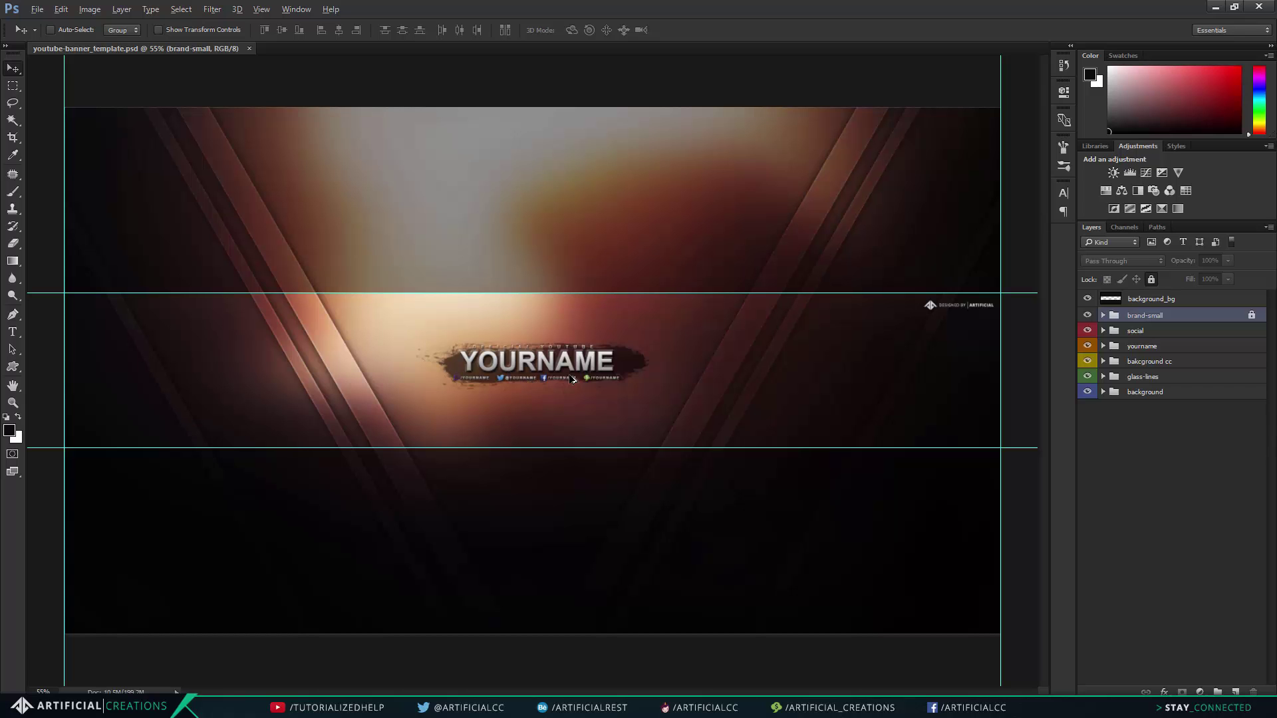
scroll(573, 380, up, 1)
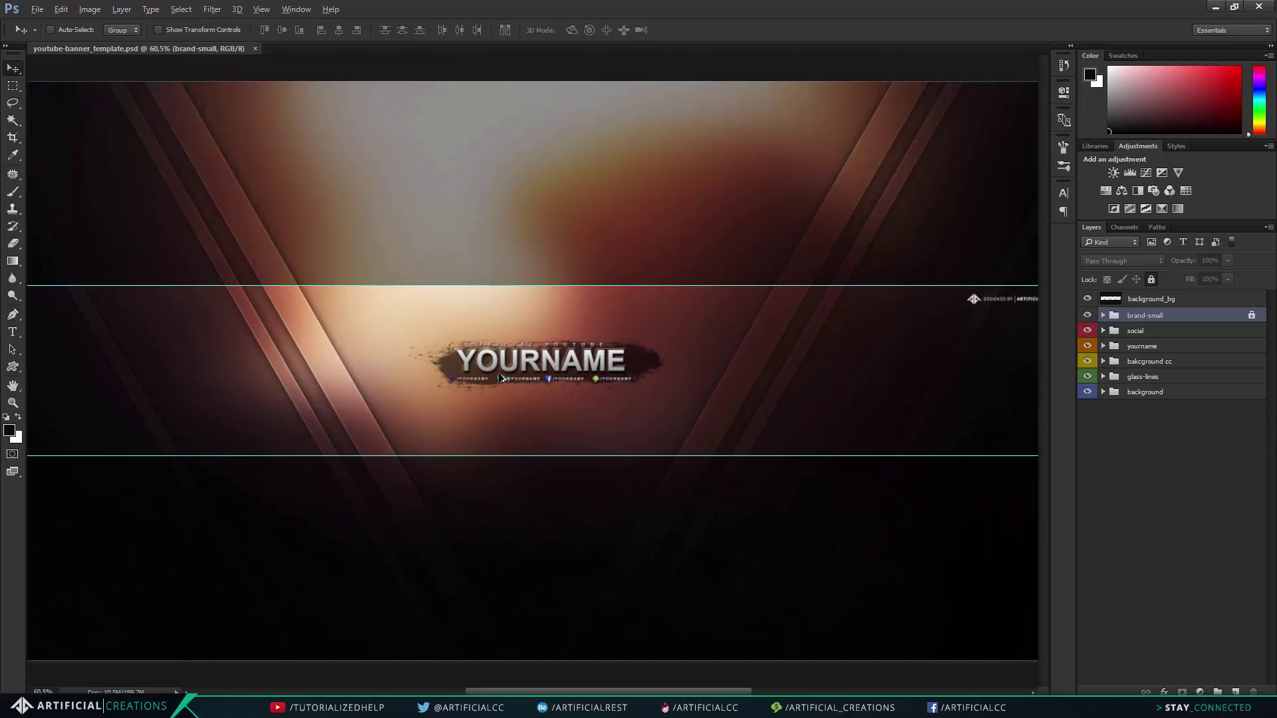
scroll(501, 378, down, 1)
key(ctrl)
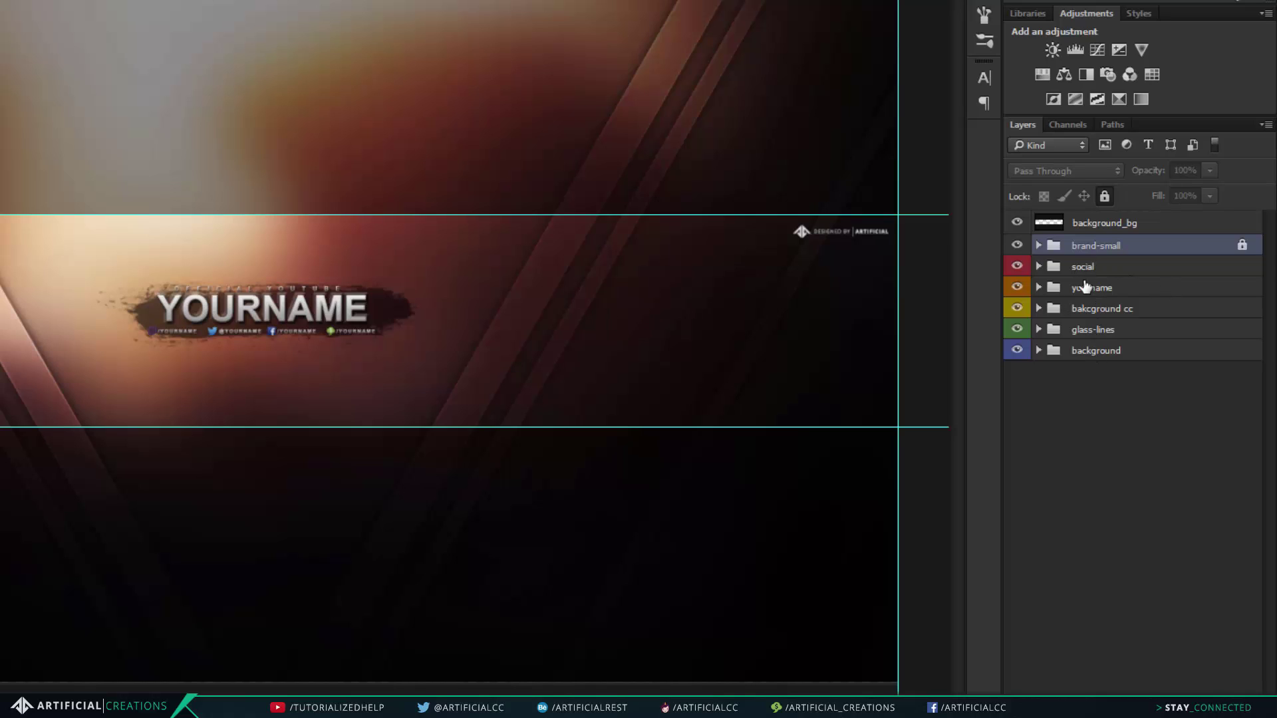
- Change the yourname title text from YOURNAME to ARTIFICIALCC and commit it
click(1038, 288)
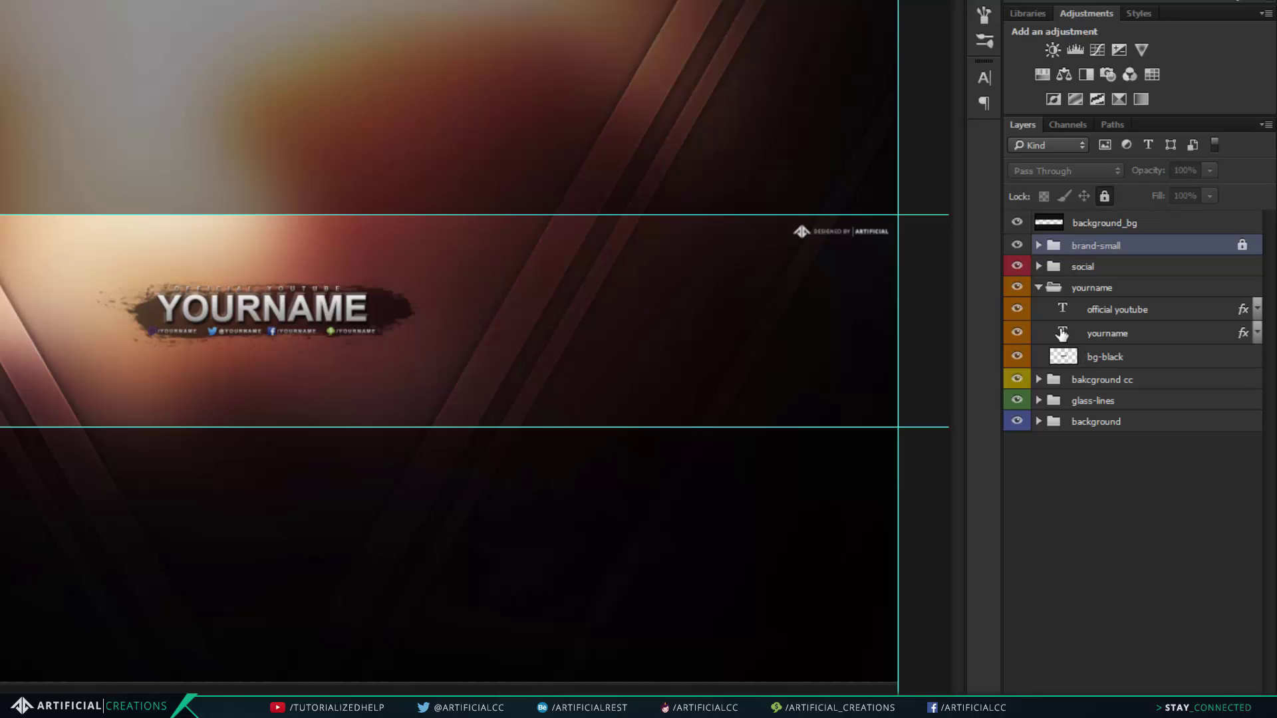
click(1062, 334)
key(ctrl+plus)
key(ctrl+plus)
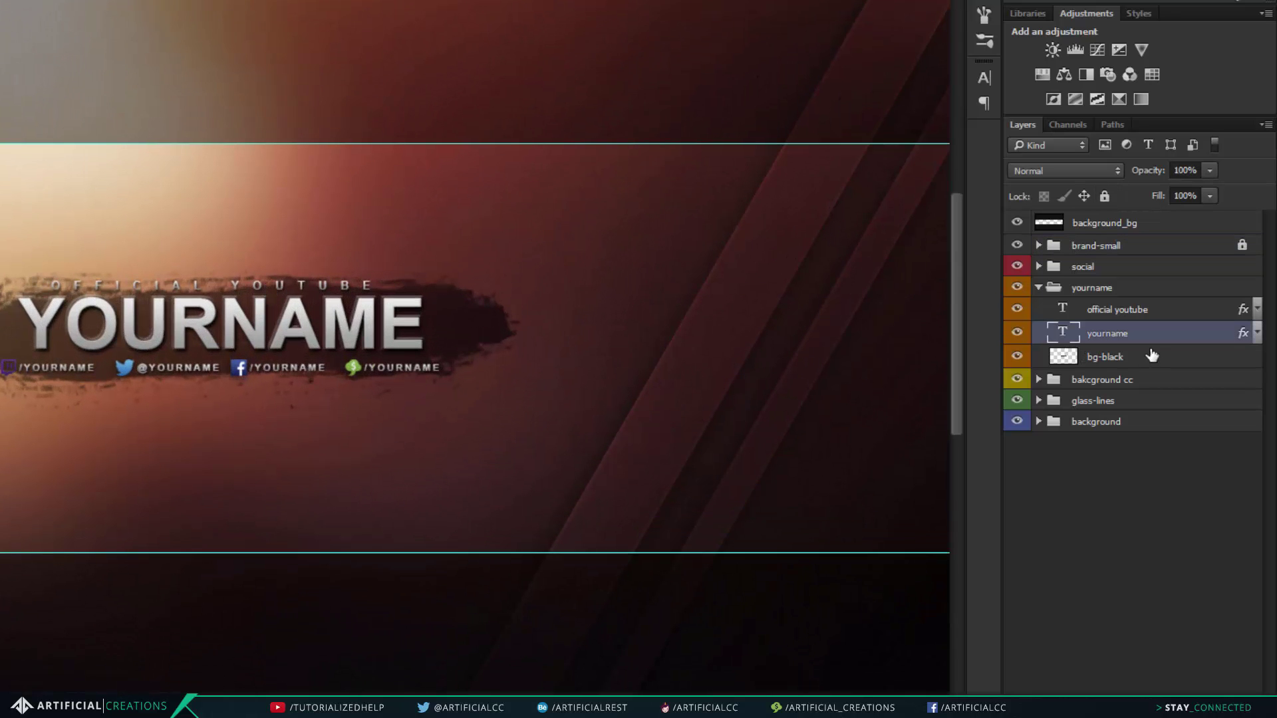
double_click(1062, 333)
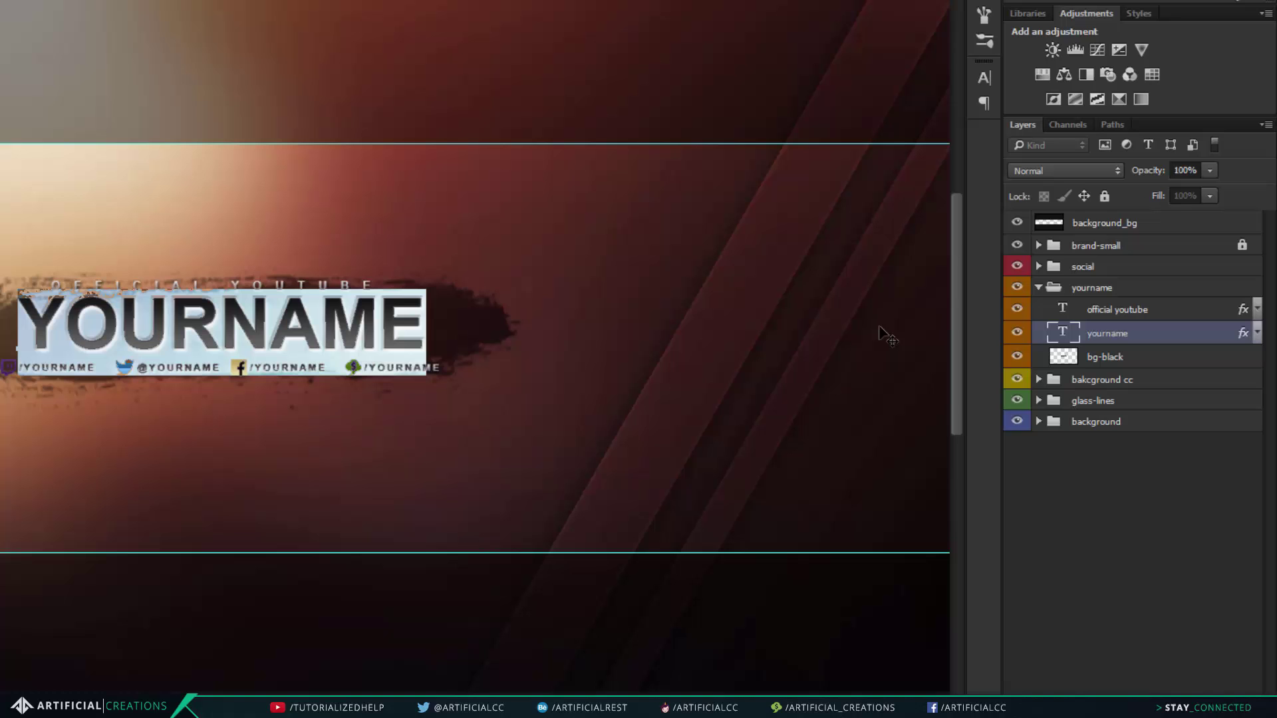
text(ATRI)
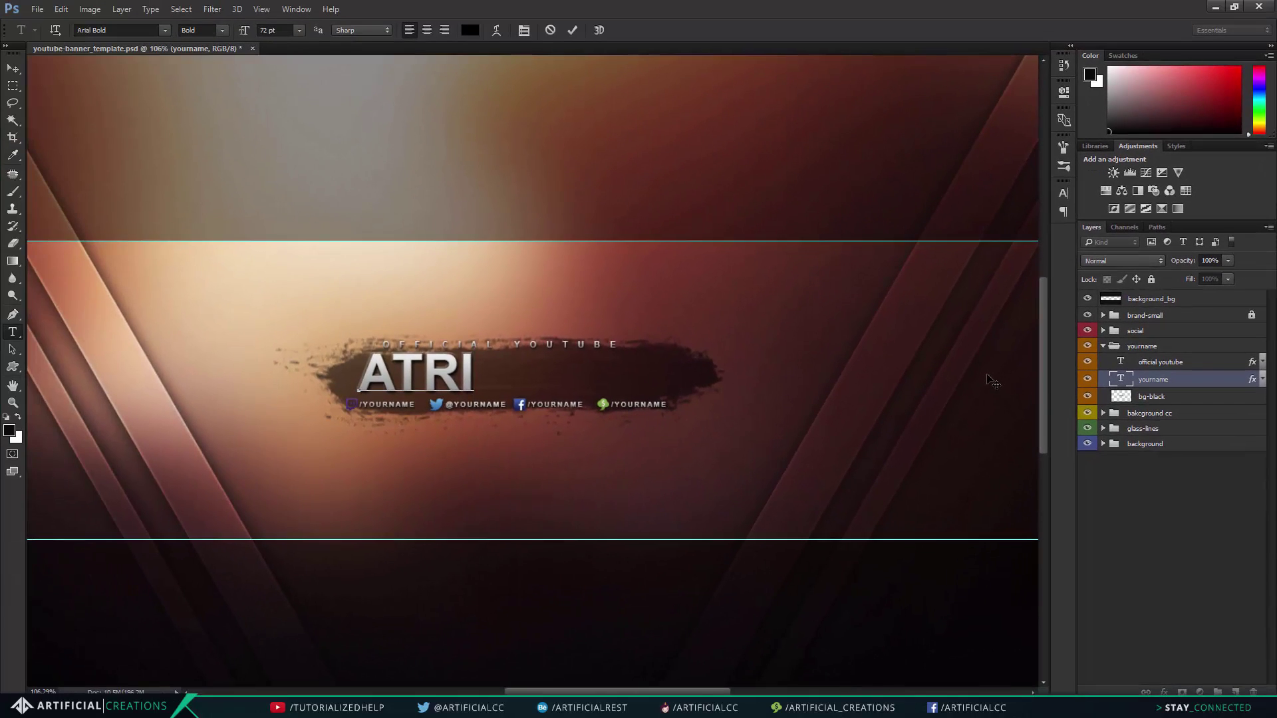
key(BackSpace)
key(BackSpace)
key(BackSpace)
key(BackSpace)
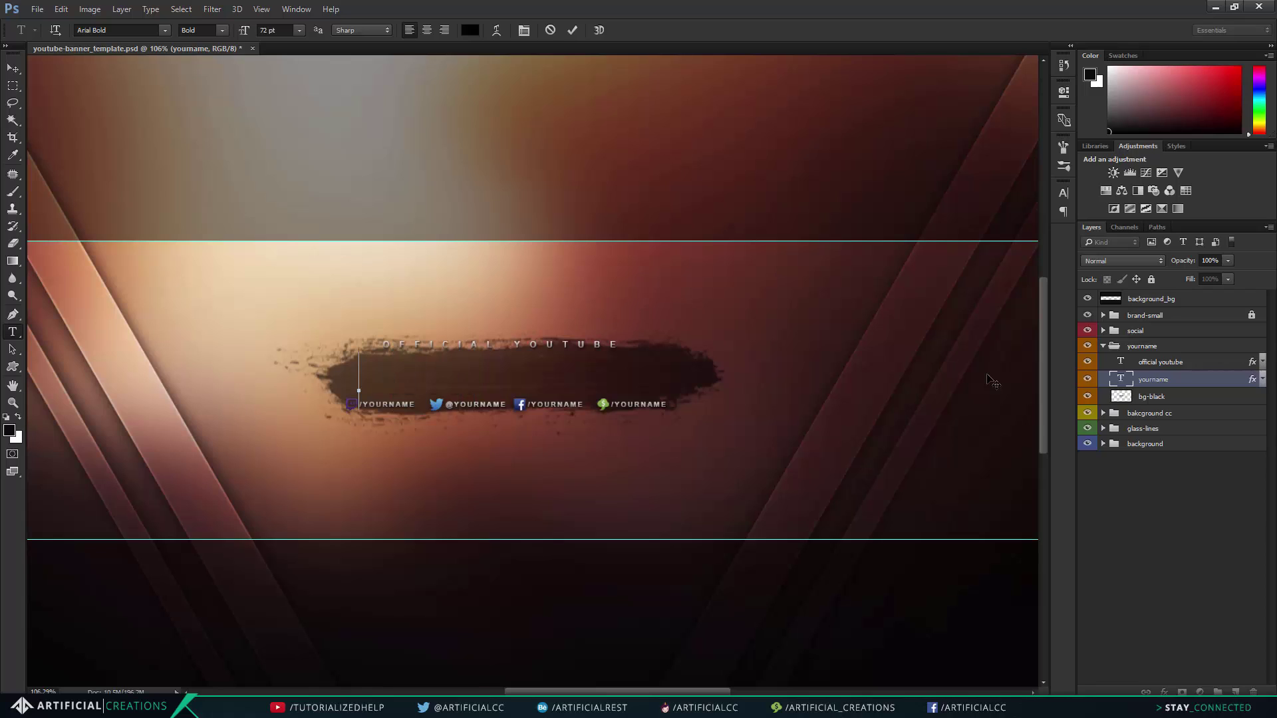
text(ARTI)
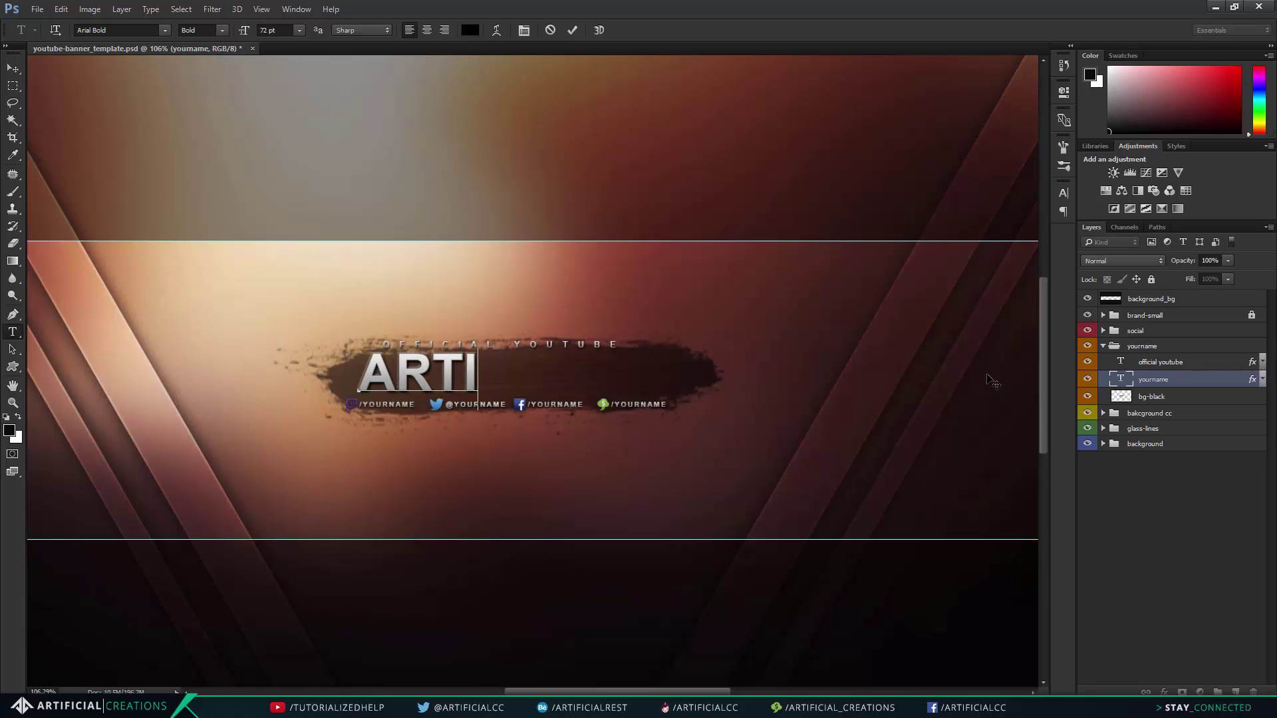
text(FICIAL)
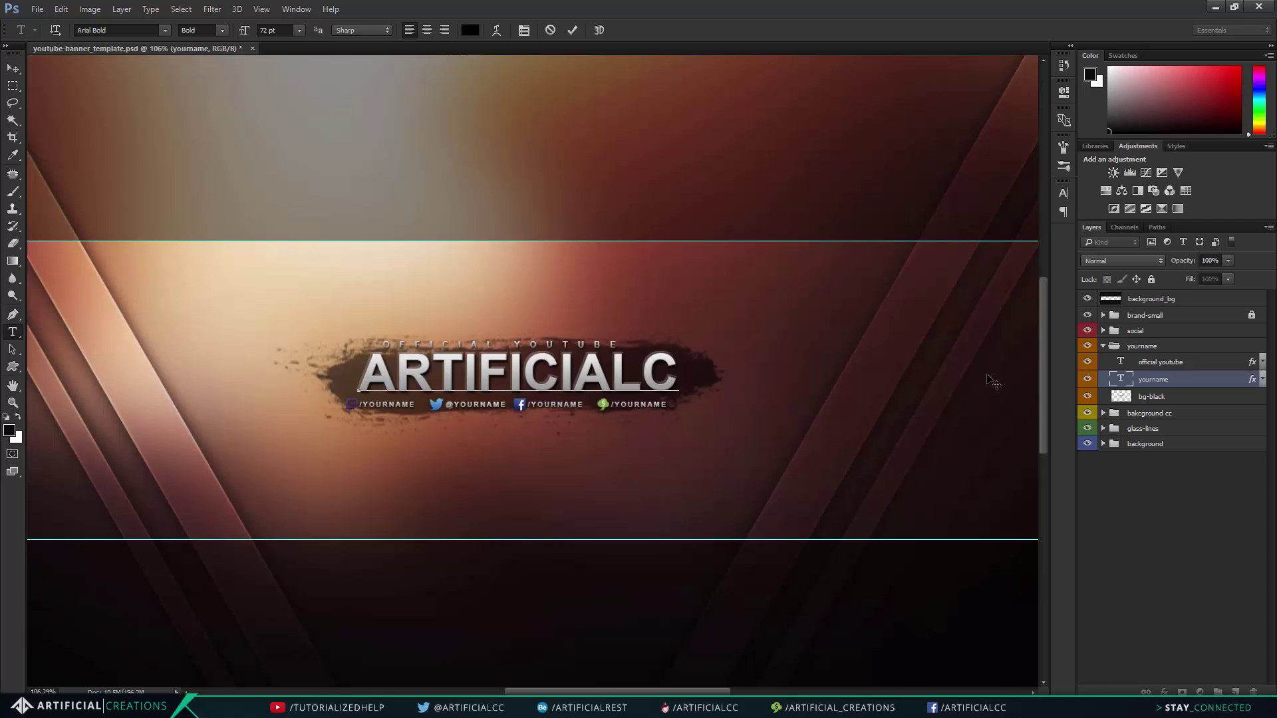
text(C)
key(ctrl+Return)
key(v)
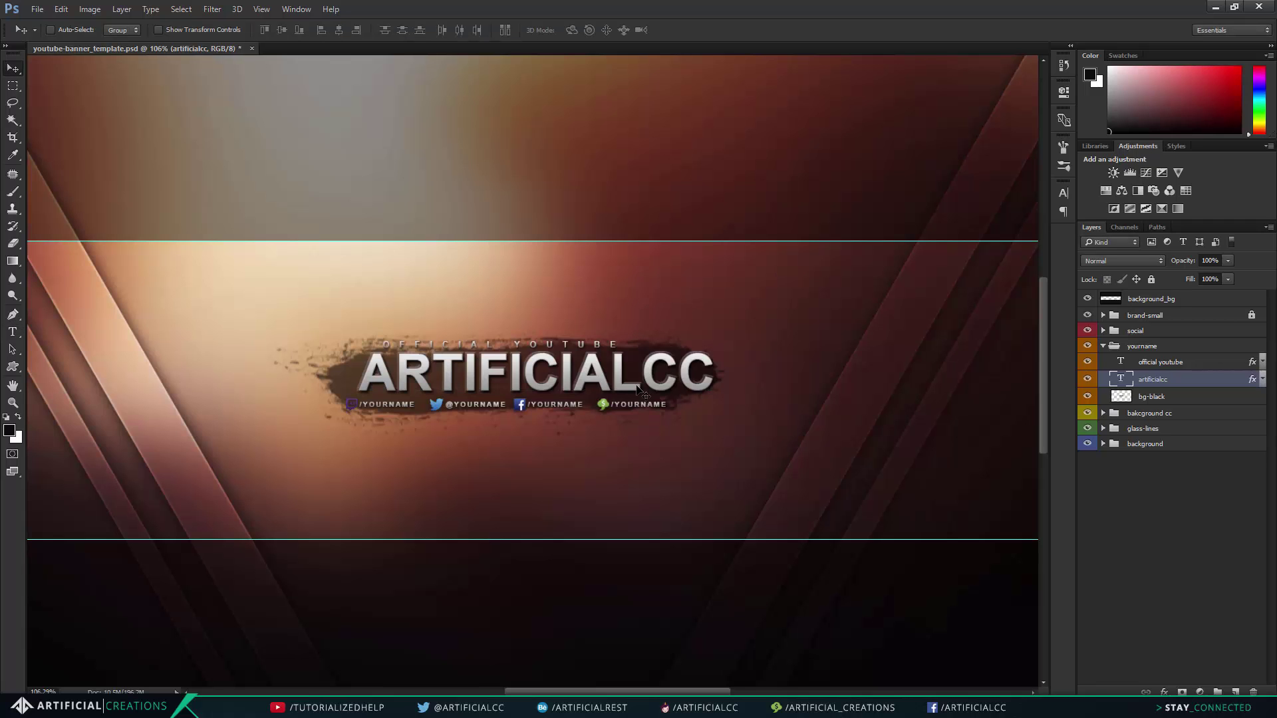
- Refit and zoom the view, check the artificialcc layer, and expand the social group
key(ctrl+0)
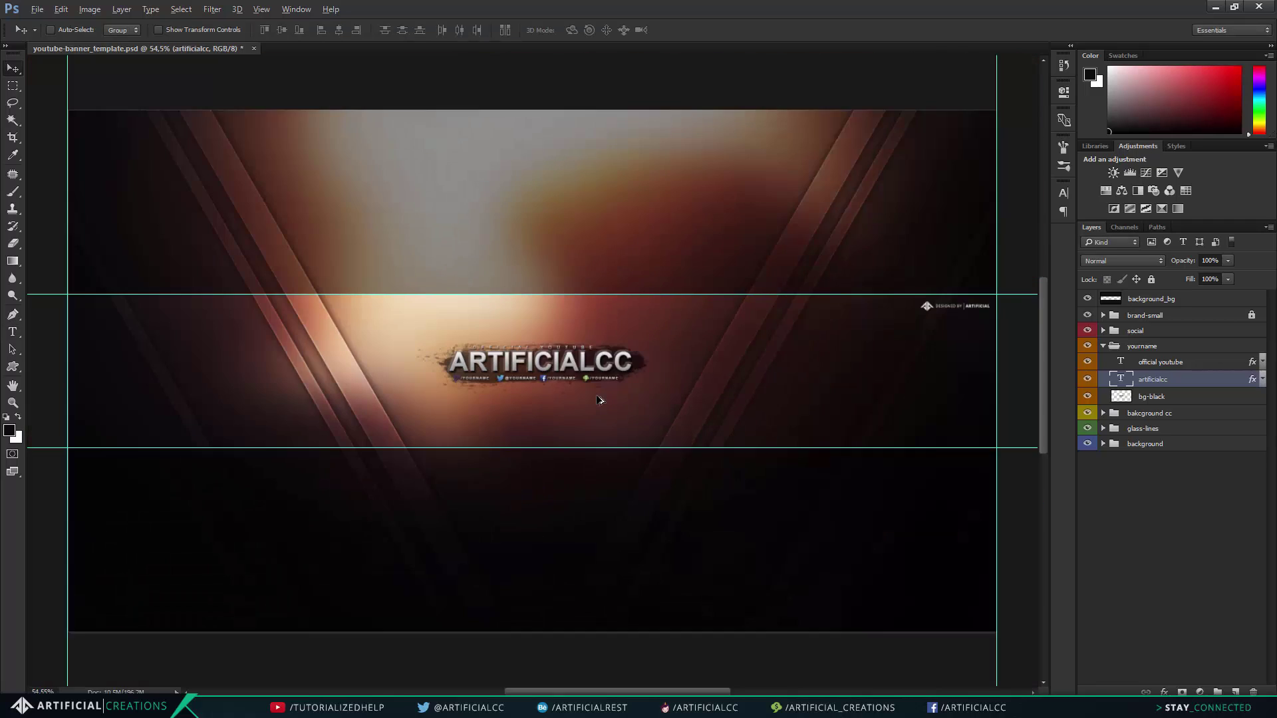
drag(557, 393, 934, 363)
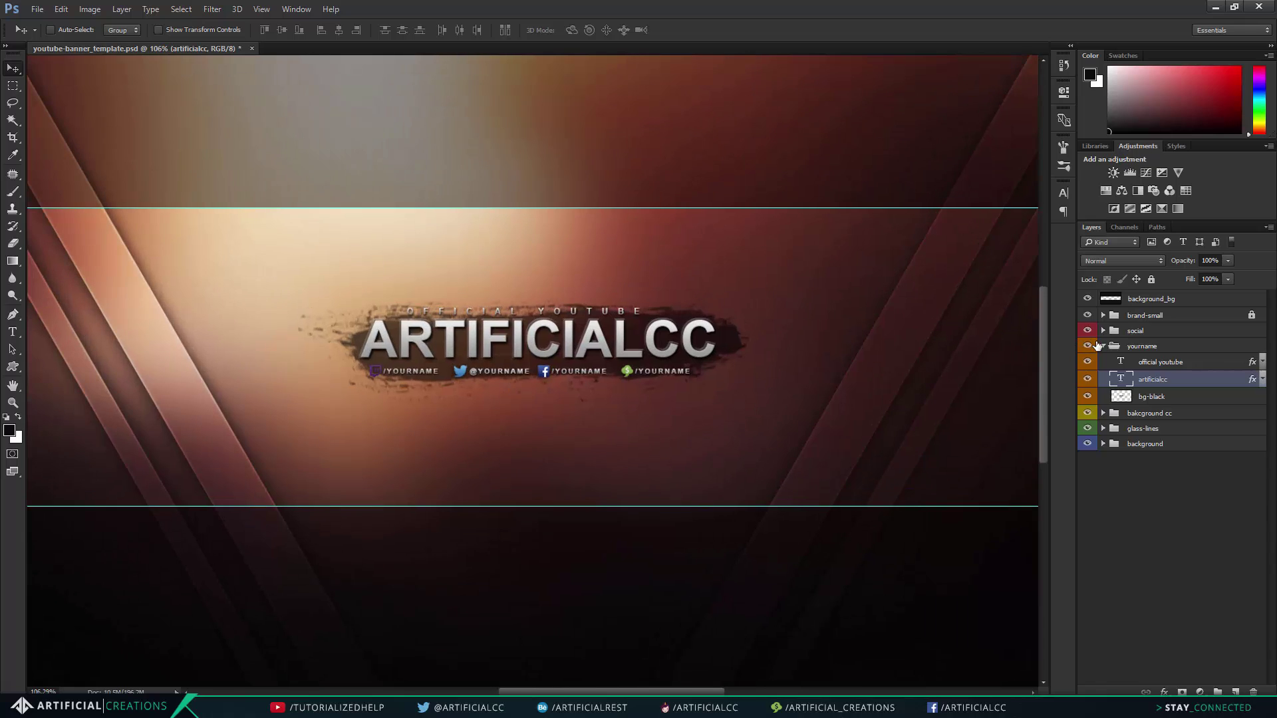
click(1104, 347)
click(1103, 346)
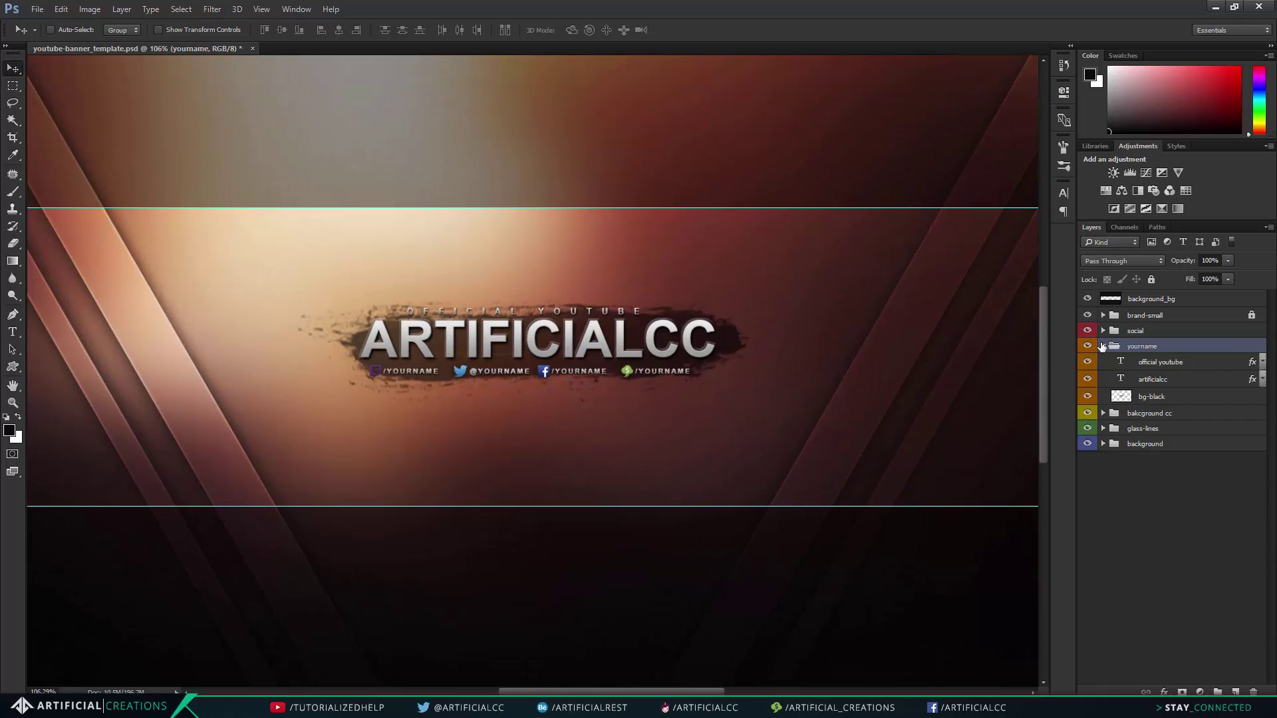
click(1103, 346)
click(1102, 346)
double_click(1120, 379)
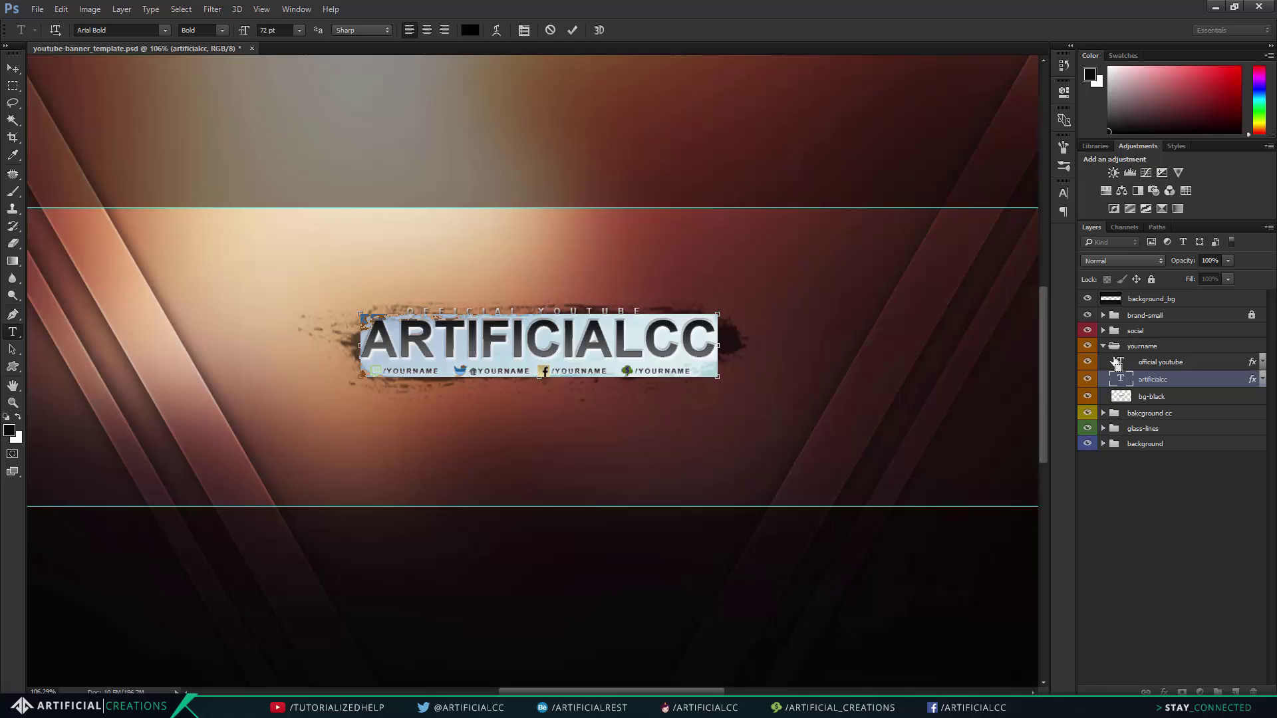
key(Escape)
click(1102, 346)
click(1102, 330)
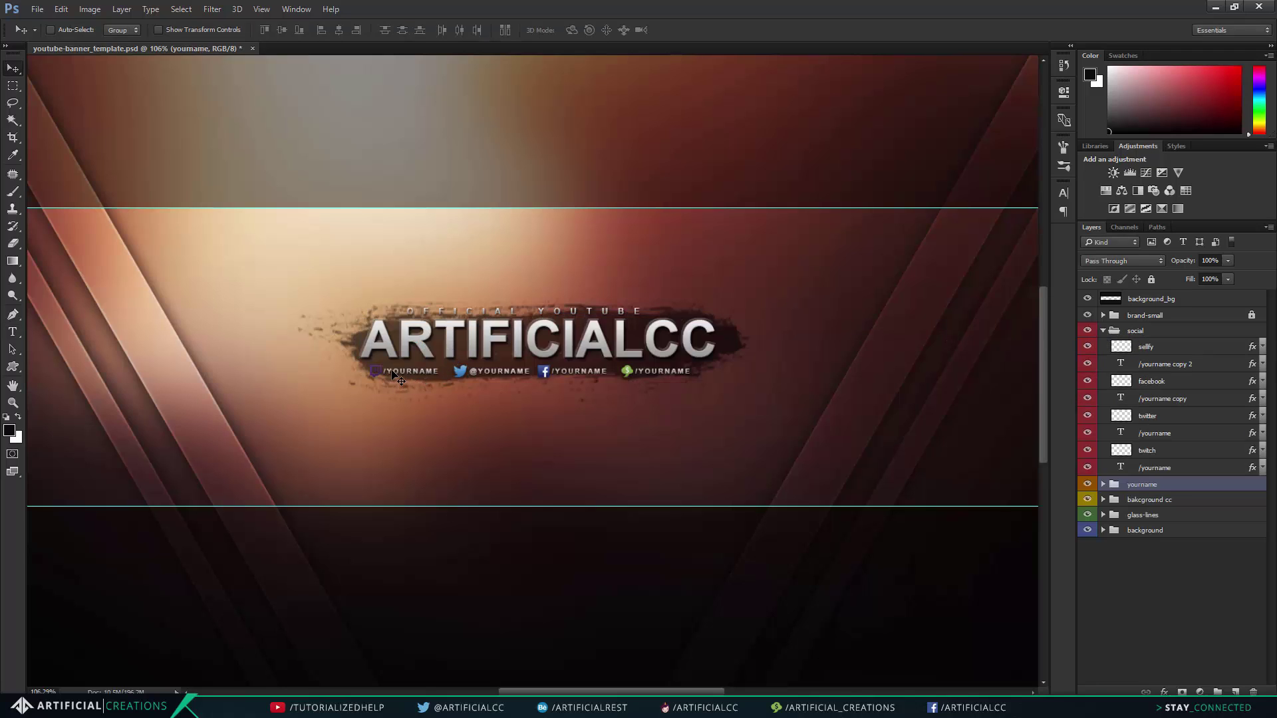
- Replace YOURNAME in the twitch handle with ATRIFICIALRES, keeping the slash, and copy the name
double_click(1120, 432)
scroll(504, 385, up, 3)
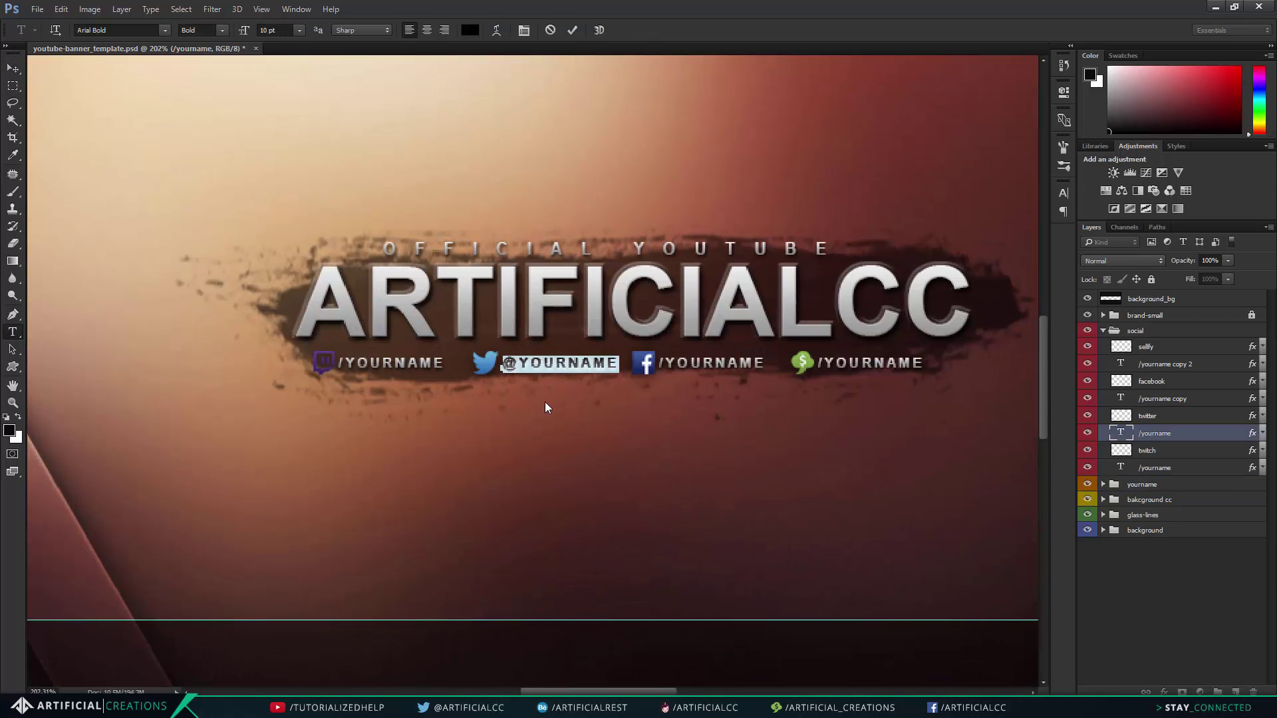
click(1129, 468)
key(v)
double_click(1120, 468)
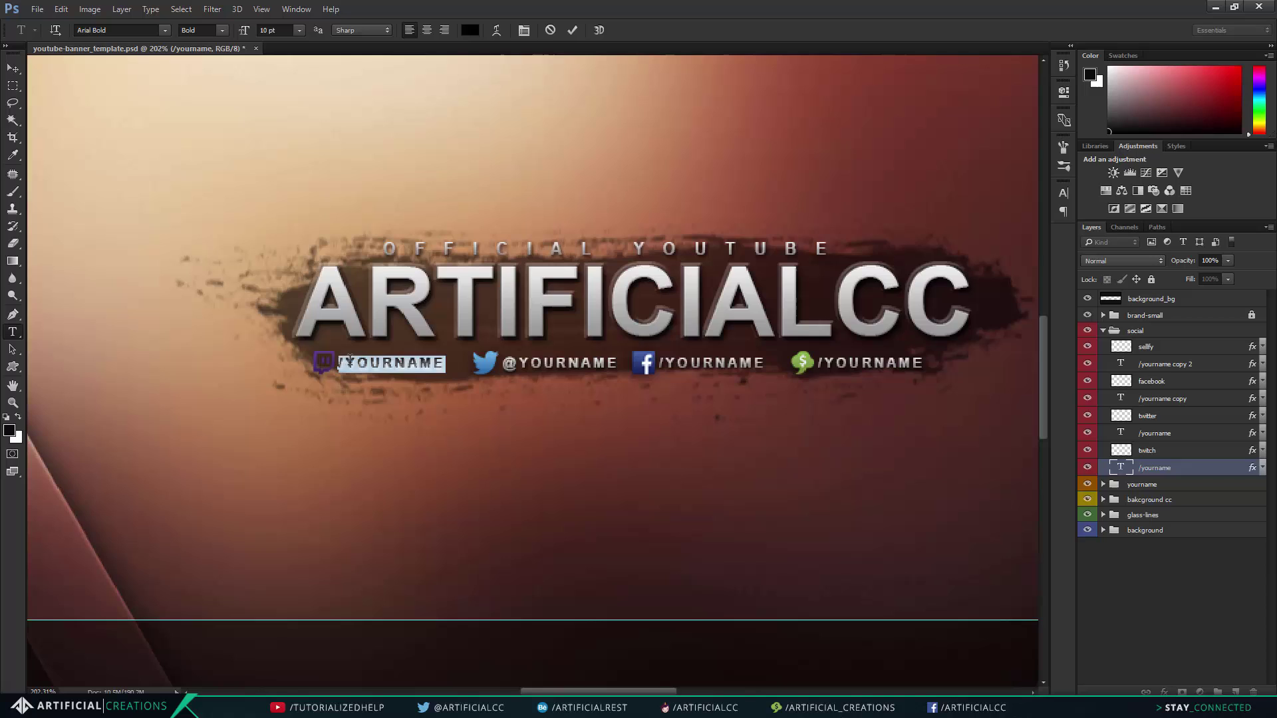
drag(345, 362, 464, 365)
text(ATRIFICIAL)
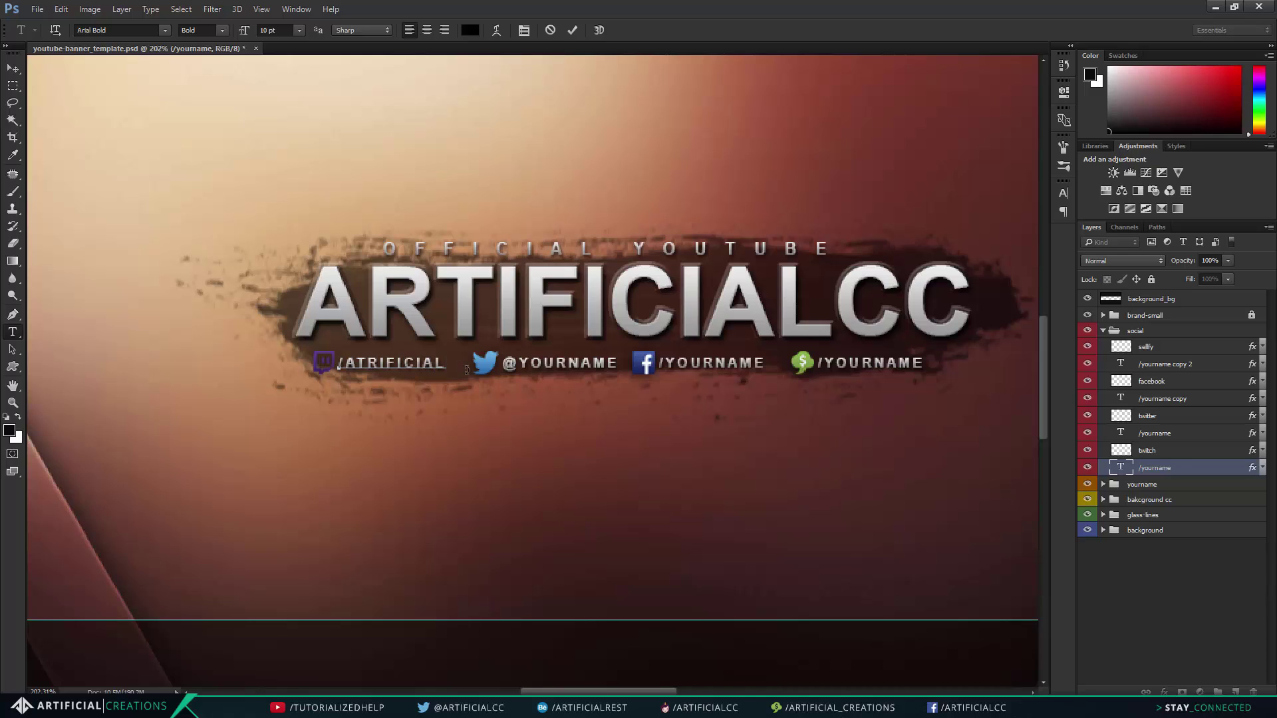
text(RES)
key(ctrl+a)
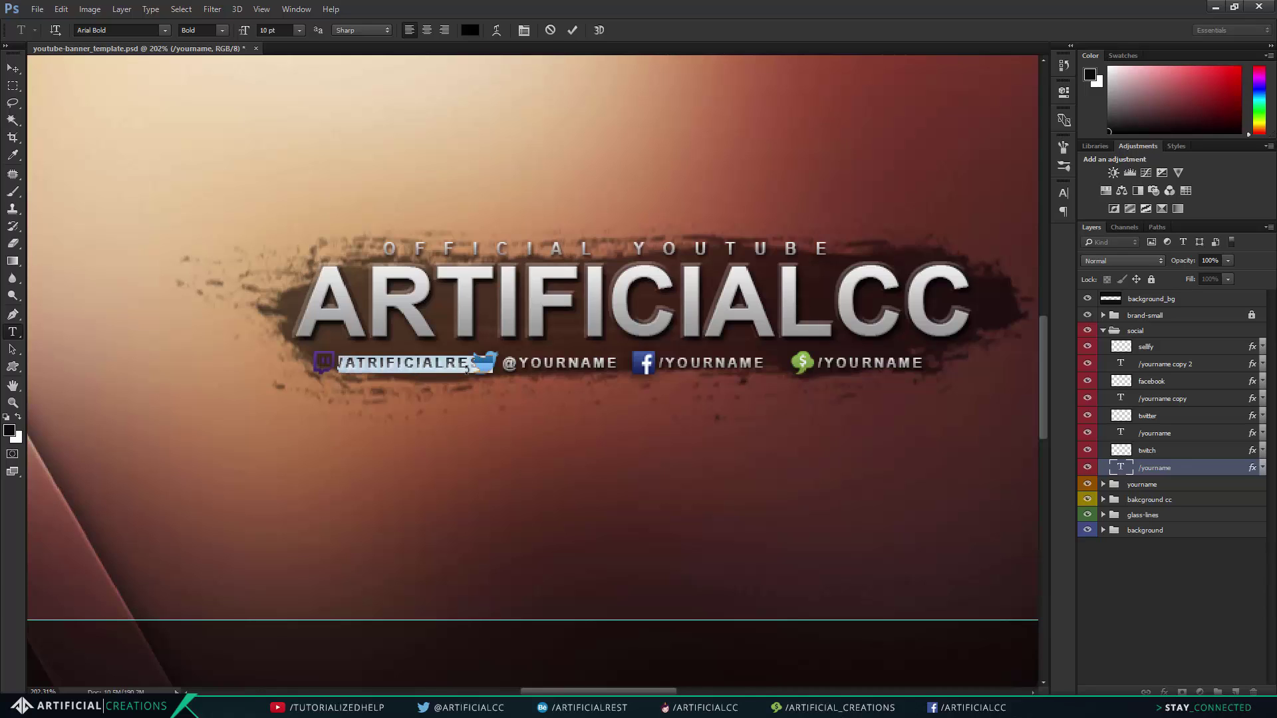
click(364, 363)
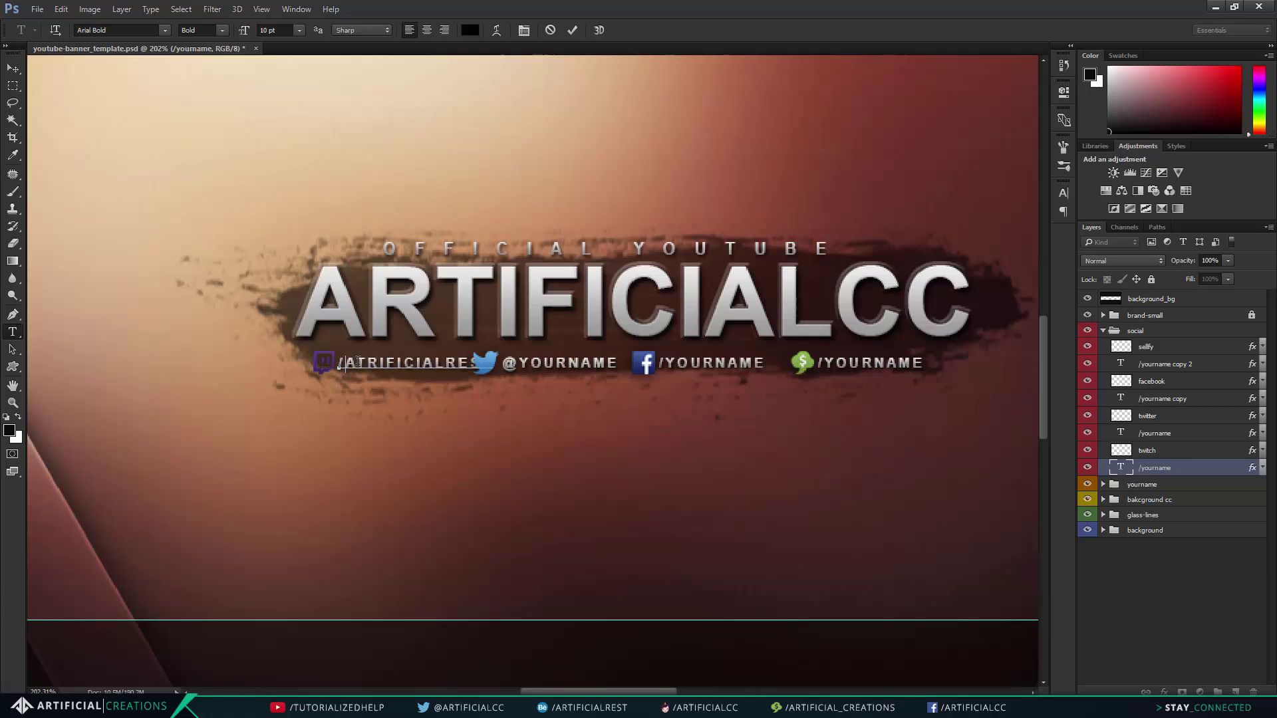
drag(357, 363, 467, 379)
key(ctrl+Return)
key(v)
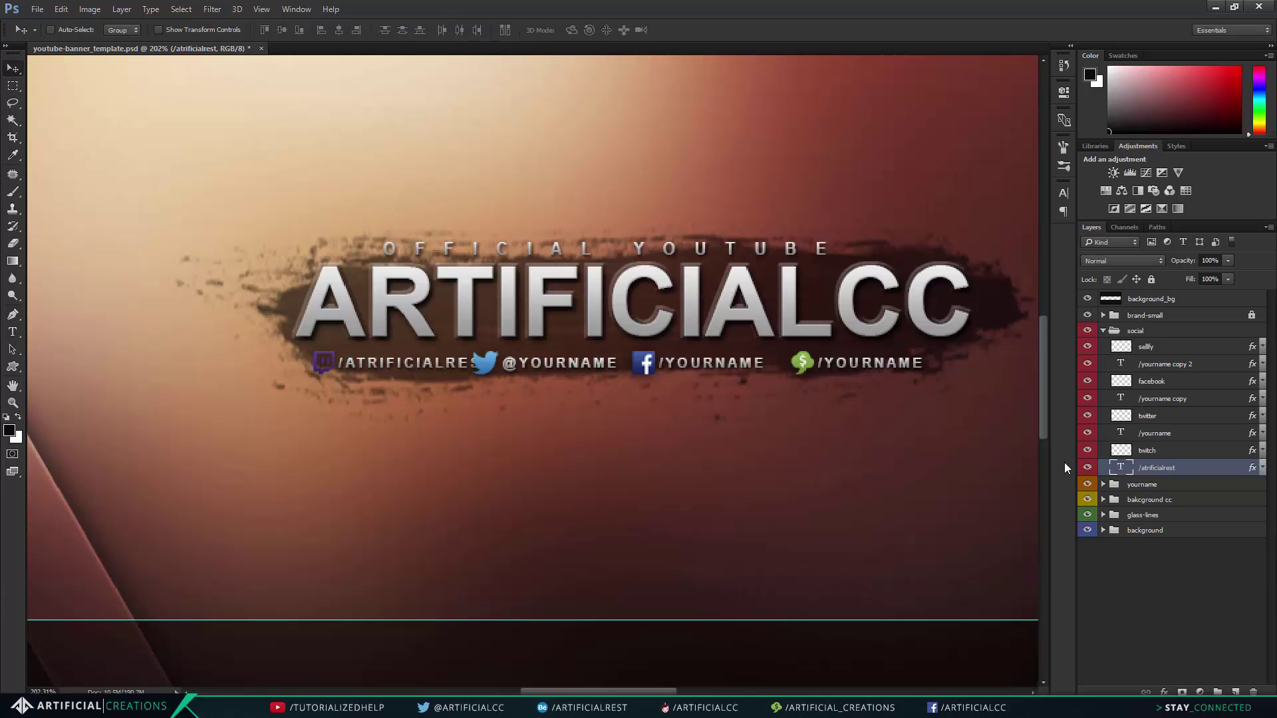
- Paste the new name into the twitter, facebook and sellfy handles, committing each
double_click(1121, 434)
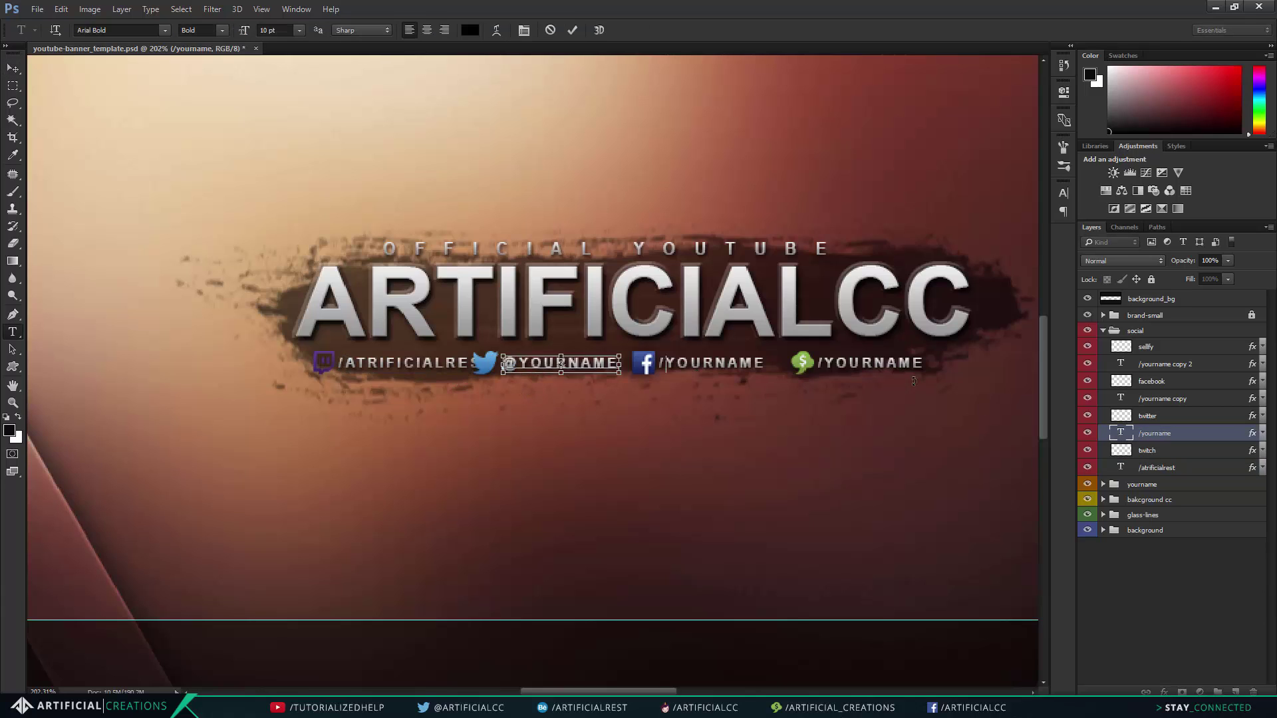
text(ATRIFICIALREST)
key(ctrl+Return)
key(v)
double_click(1120, 398)
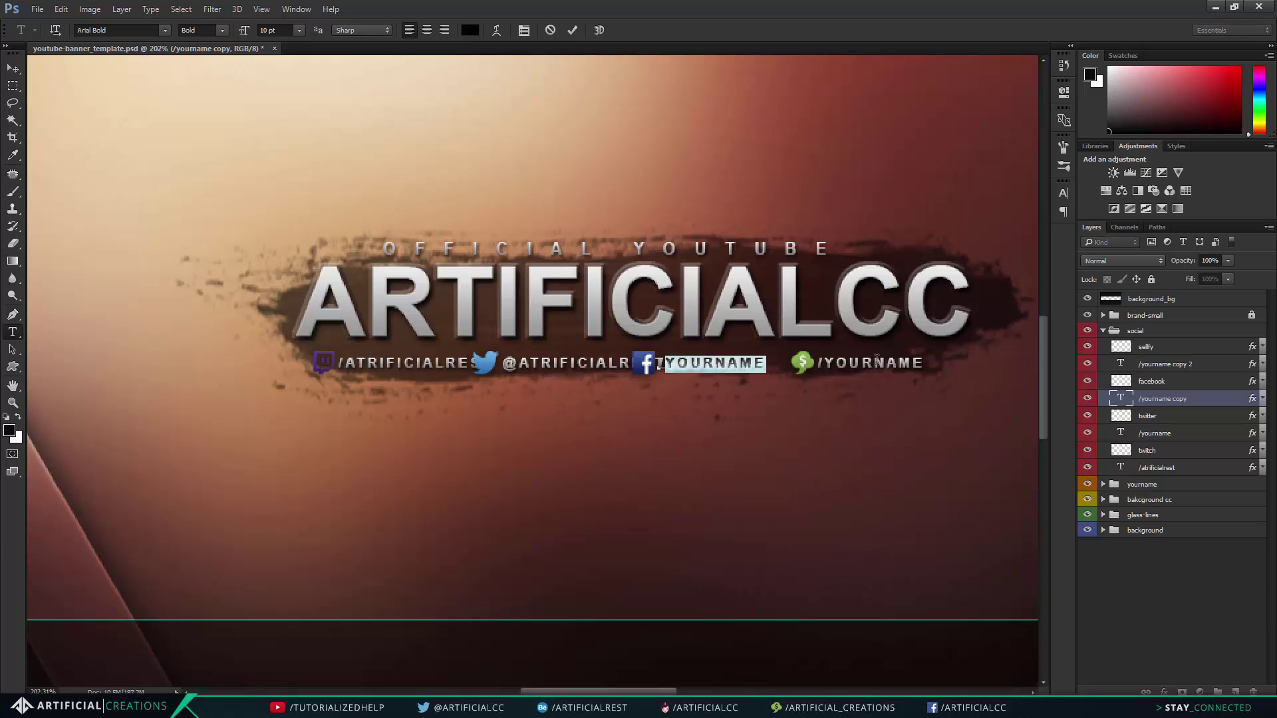
text(ATRIFICIALREST)
key(ctrl+Return)
key(v)
double_click(829, 365)
text(/ATRIFICIALREST)
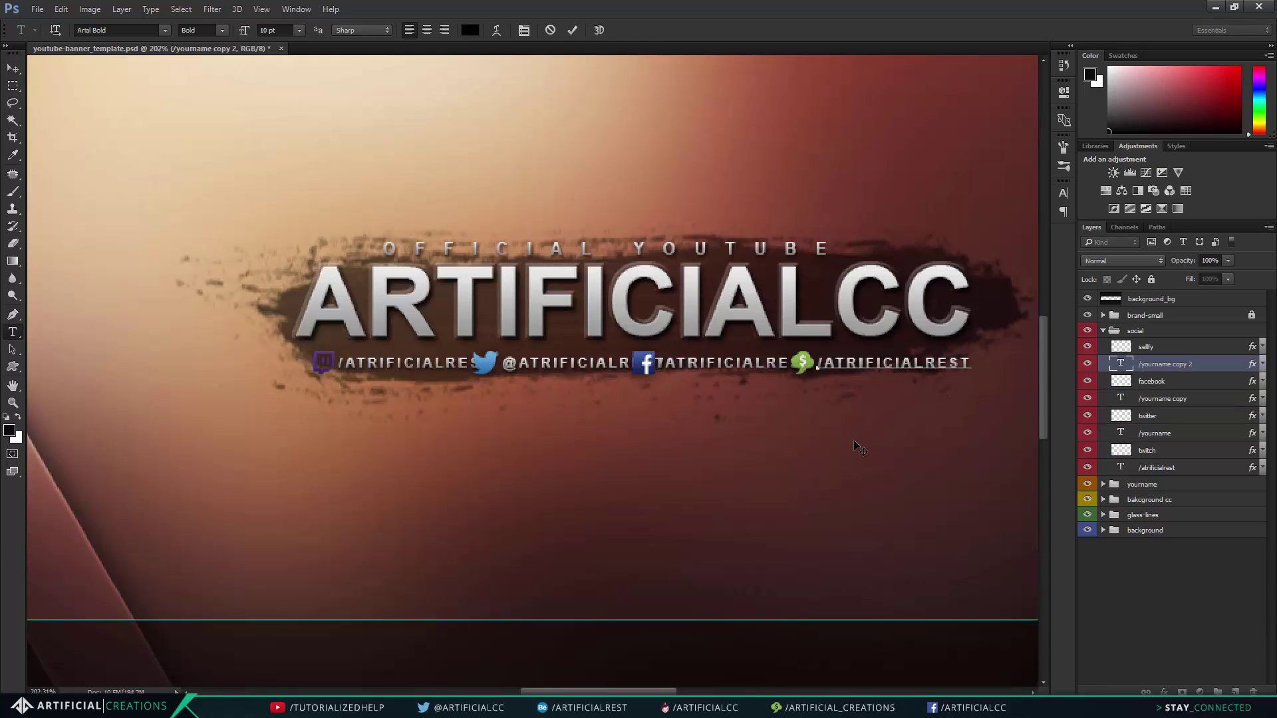
key(ctrl+Return)
key(v)
drag(852, 441, 763, 441)
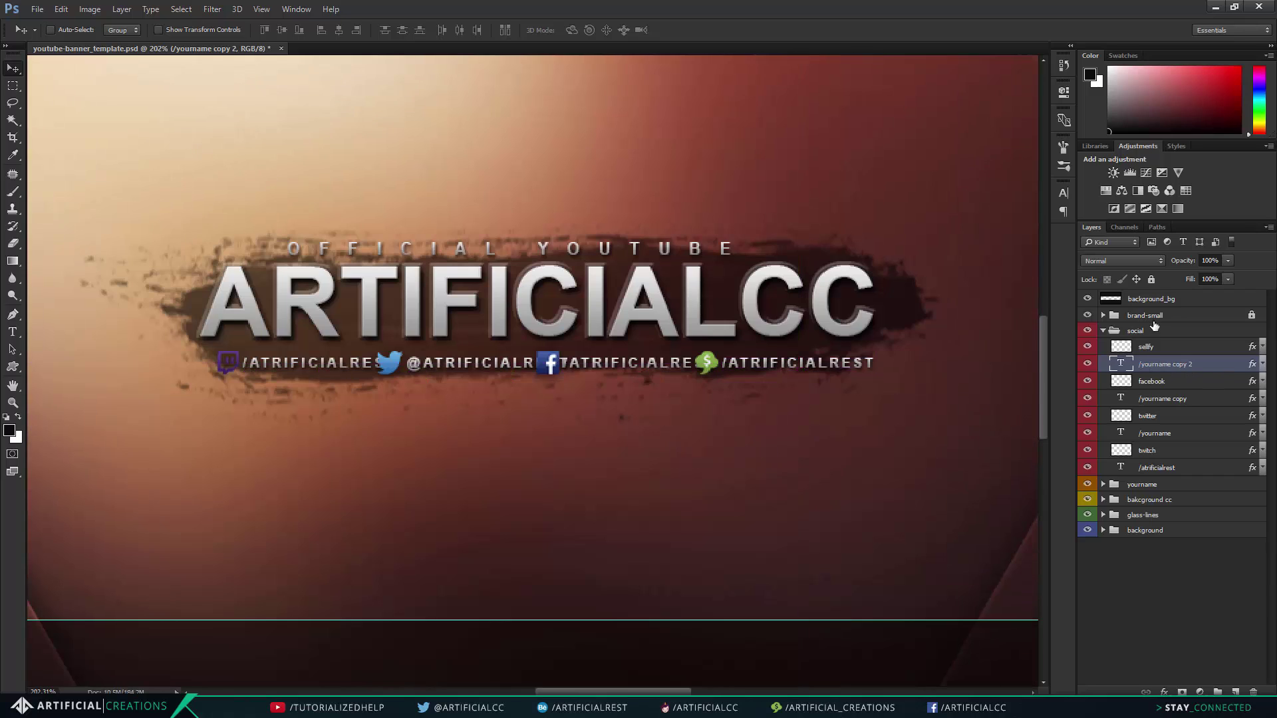
- Select the Sellfy-to-Twitter icon and handle layers in the social group and nudge them right
click(1151, 330)
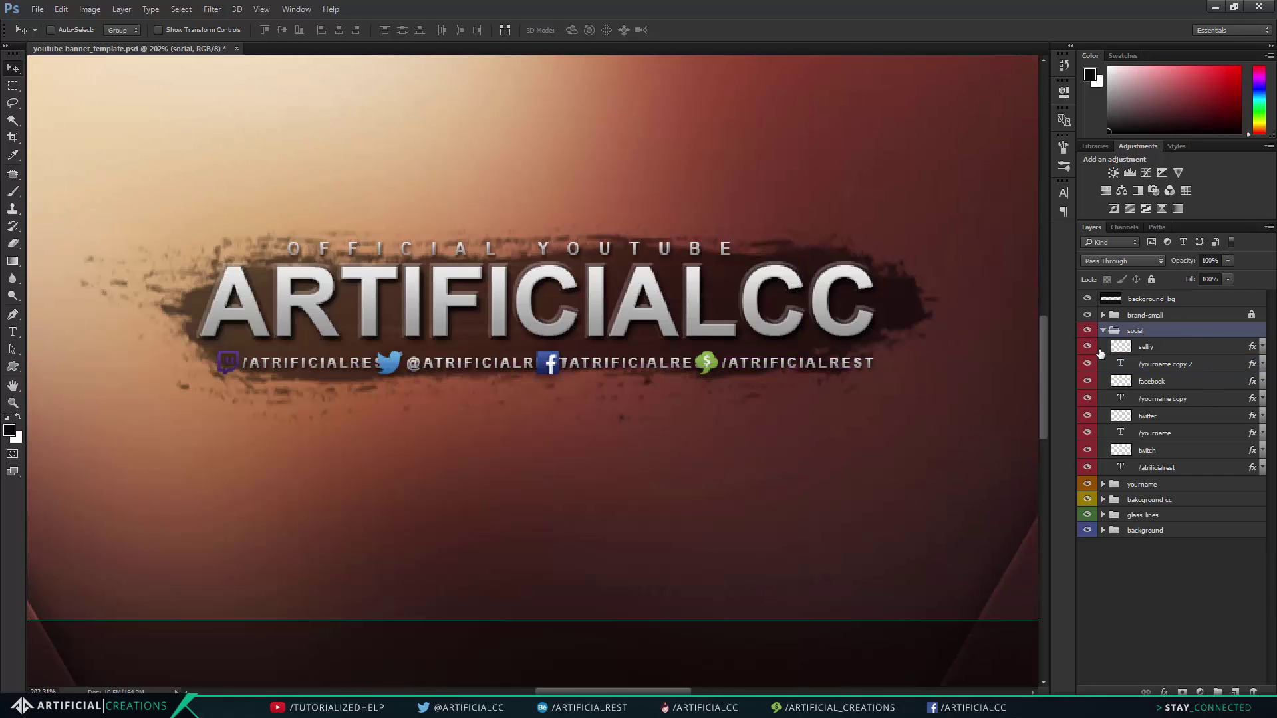
click(1160, 468)
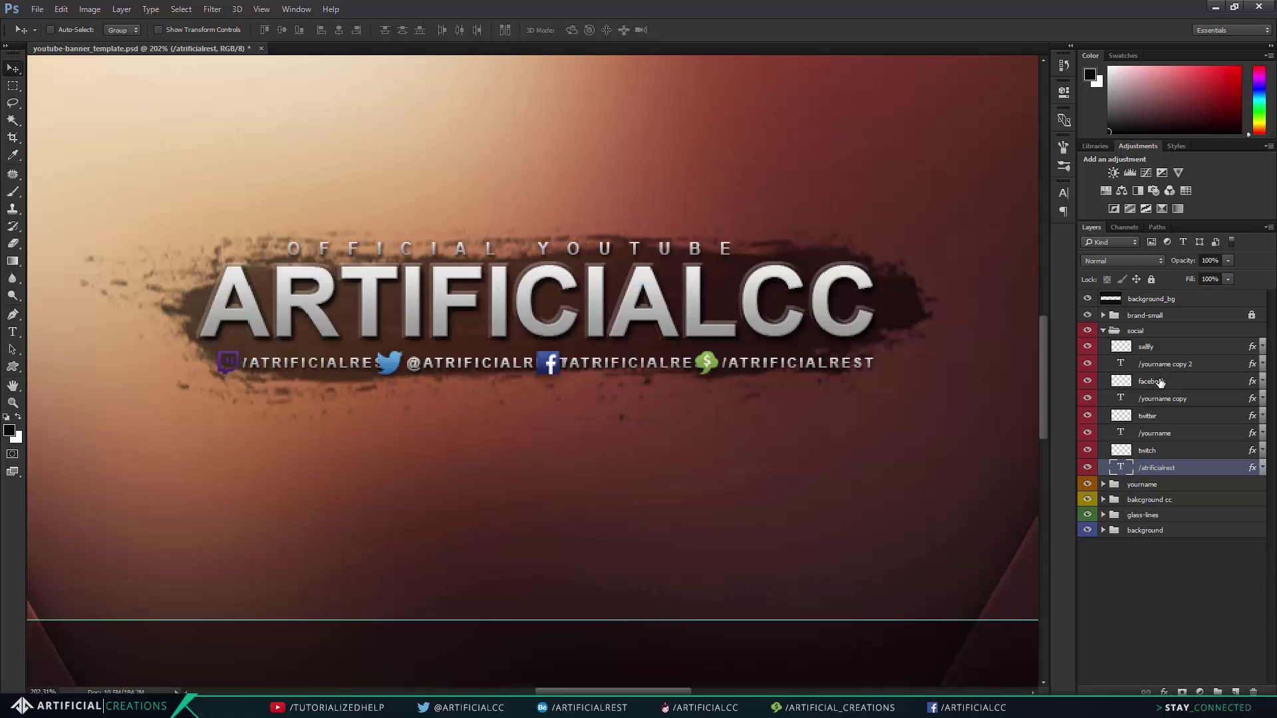
click(1166, 351)
shift+click(1162, 415)
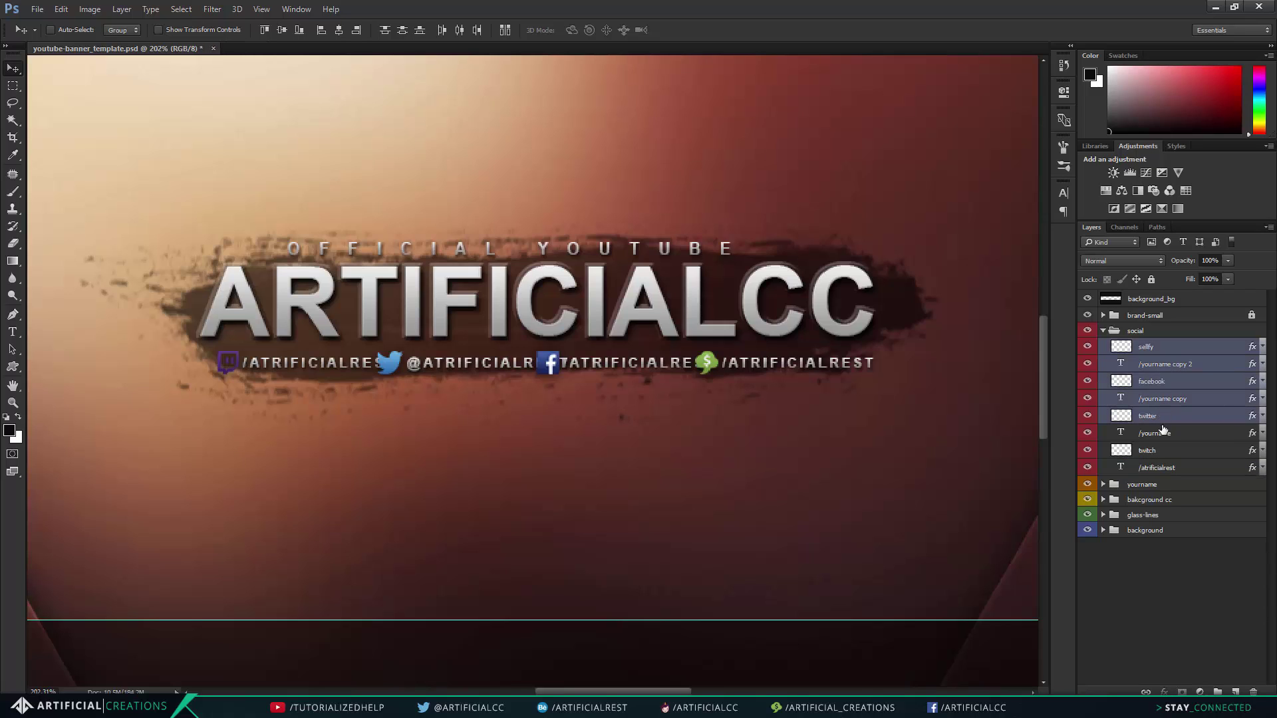
shift+click(1162, 433)
key(shift+Right)
key(shift+Right)
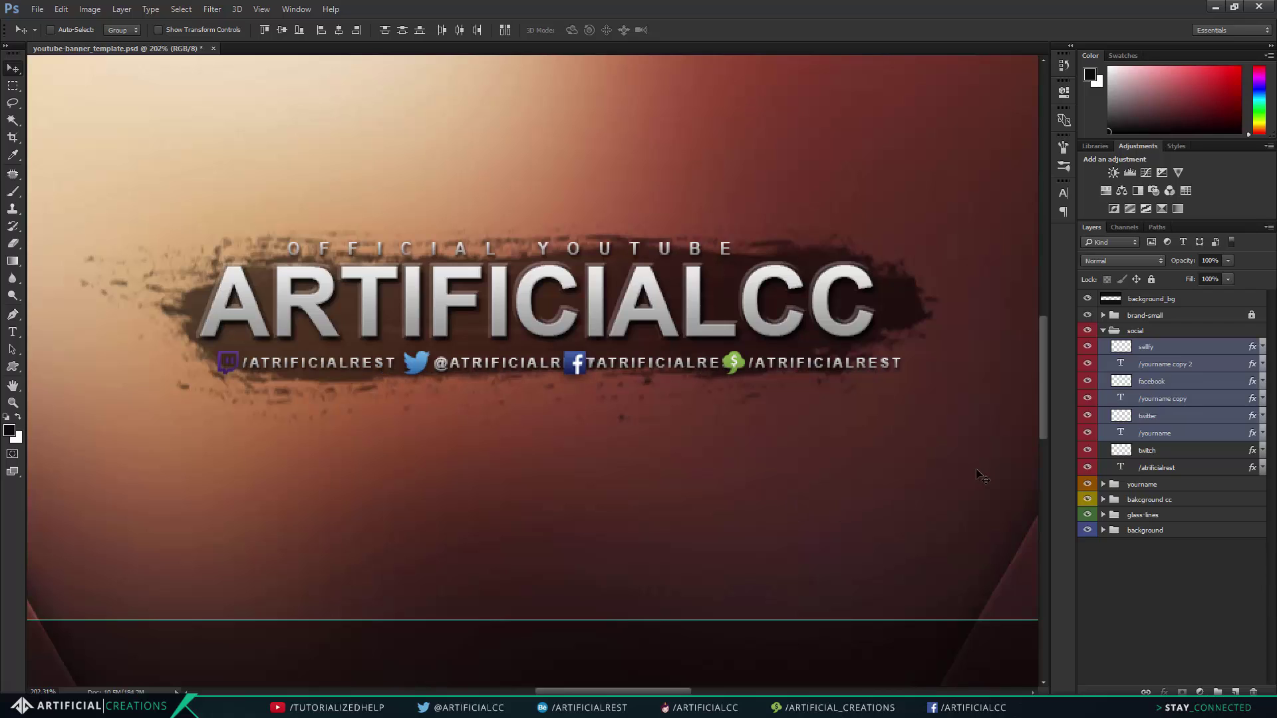
- Nudge the Facebook and Sellfy items further right, then the Sellfy icon and handle alone
click(1156, 400)
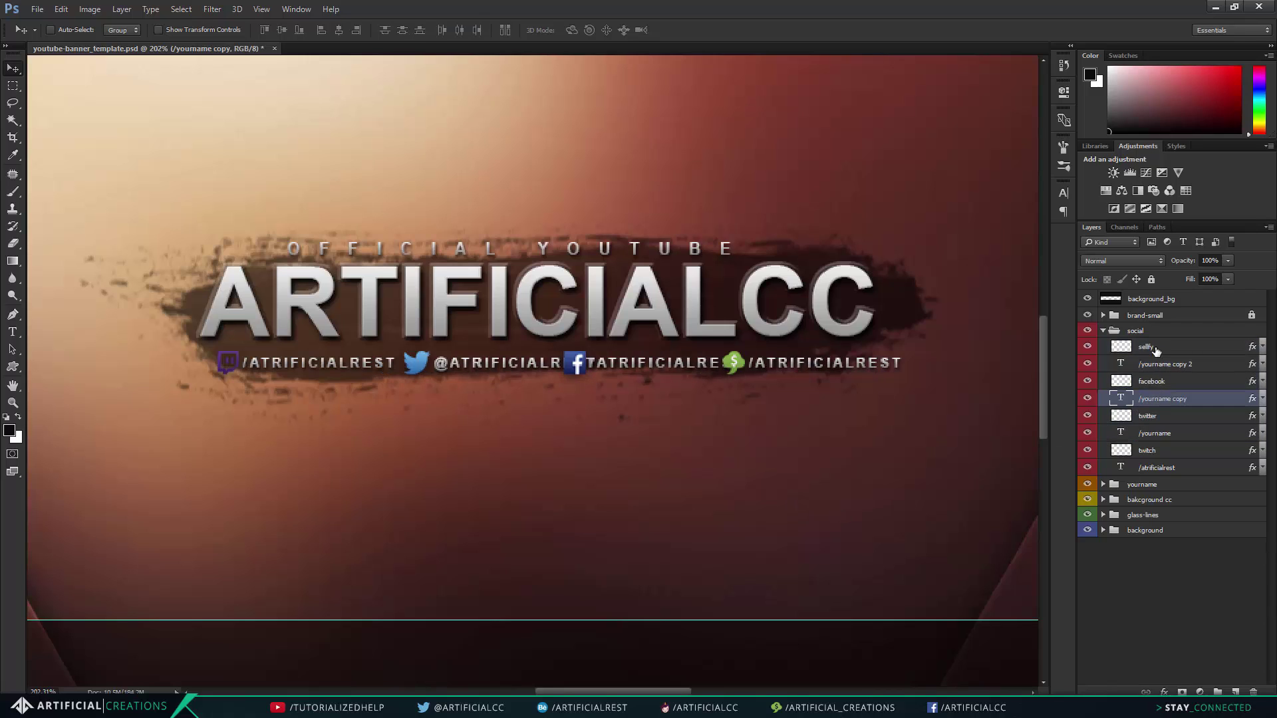
shift+click(1156, 353)
key(shift+Right)
key(shift+Right)
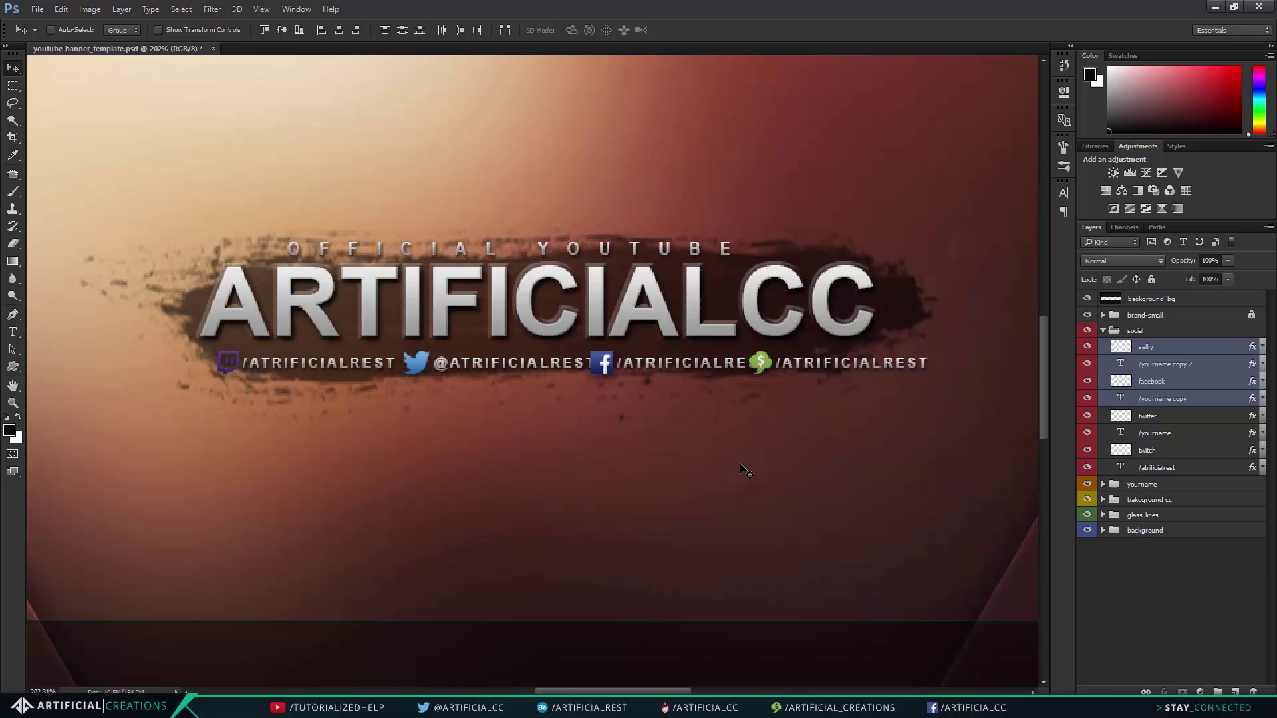
key(shift+Right)
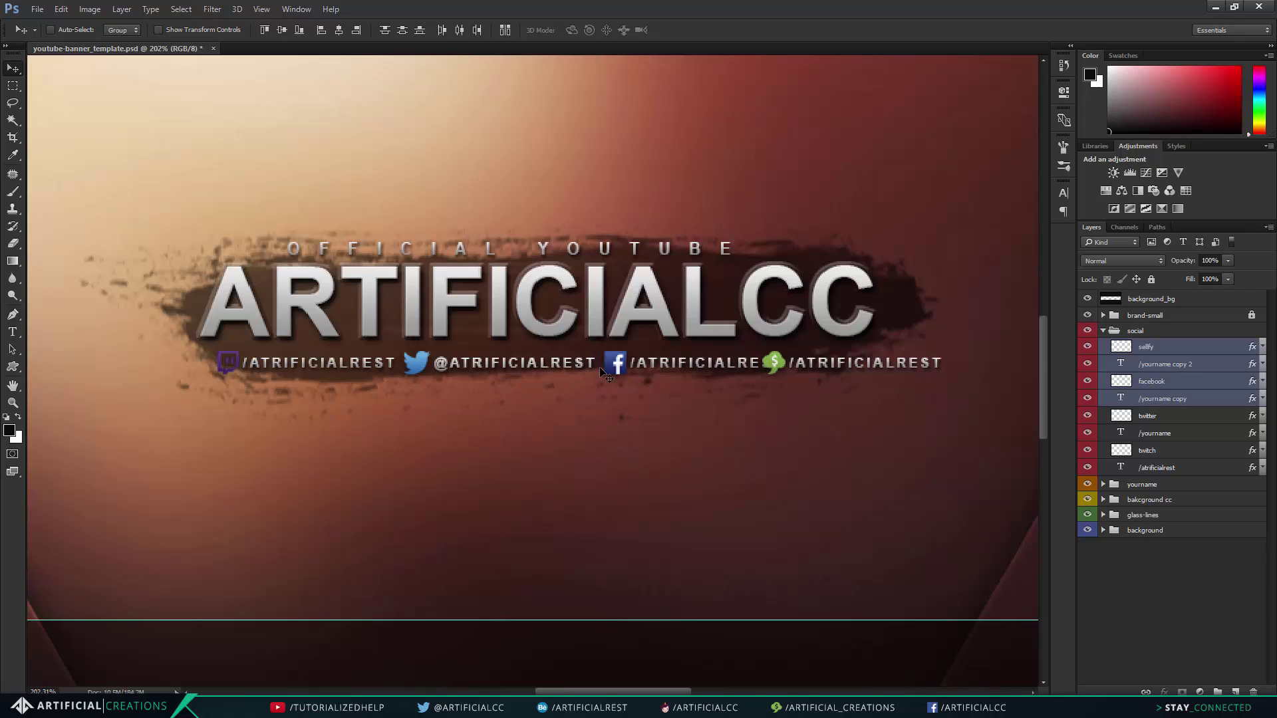
click(1157, 367)
shift+click(1155, 346)
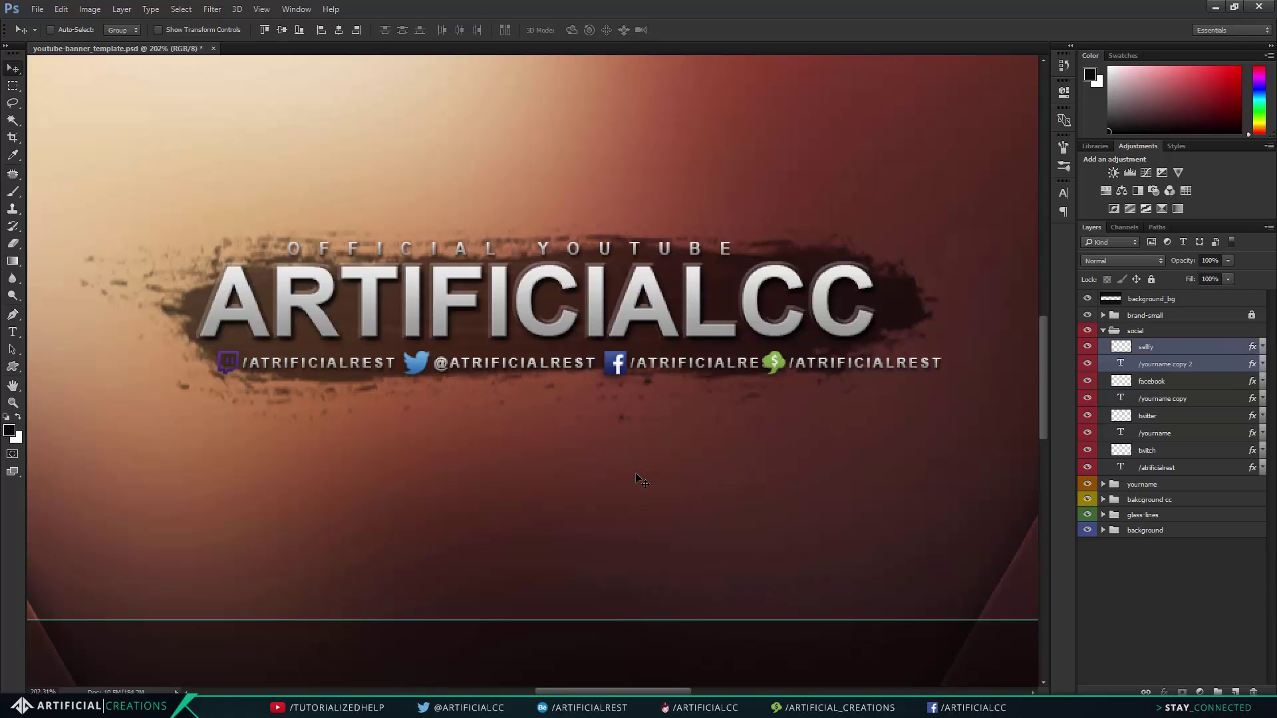
key(shift+Right)
key(shift+Right)
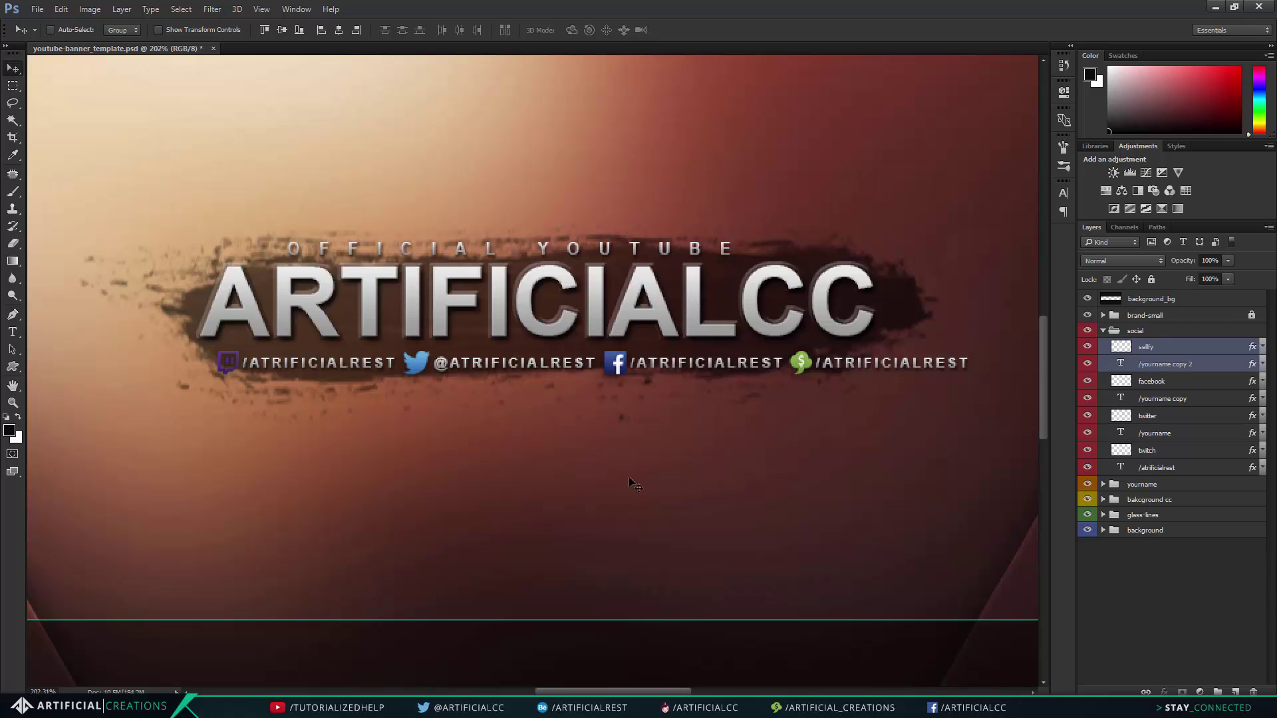
click(1104, 331)
scroll(631, 399, down, 3)
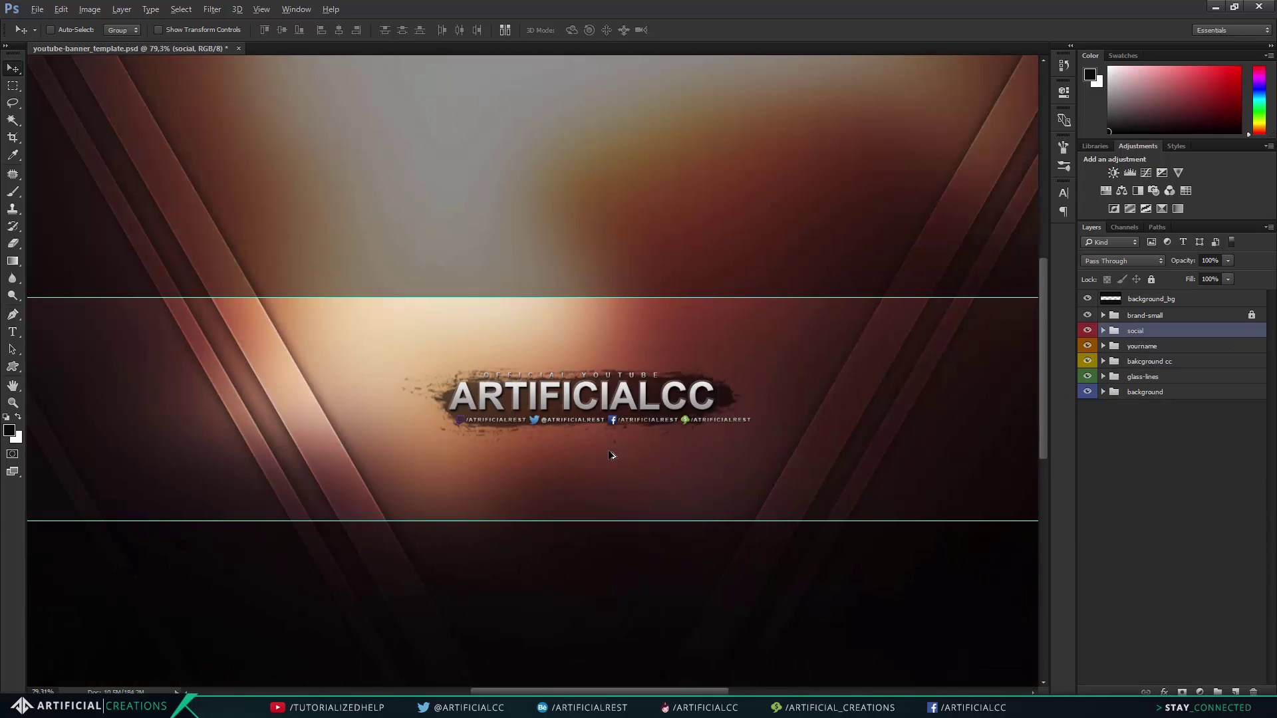
scroll(632, 399, down, 2)
scroll(631, 399, up, 2)
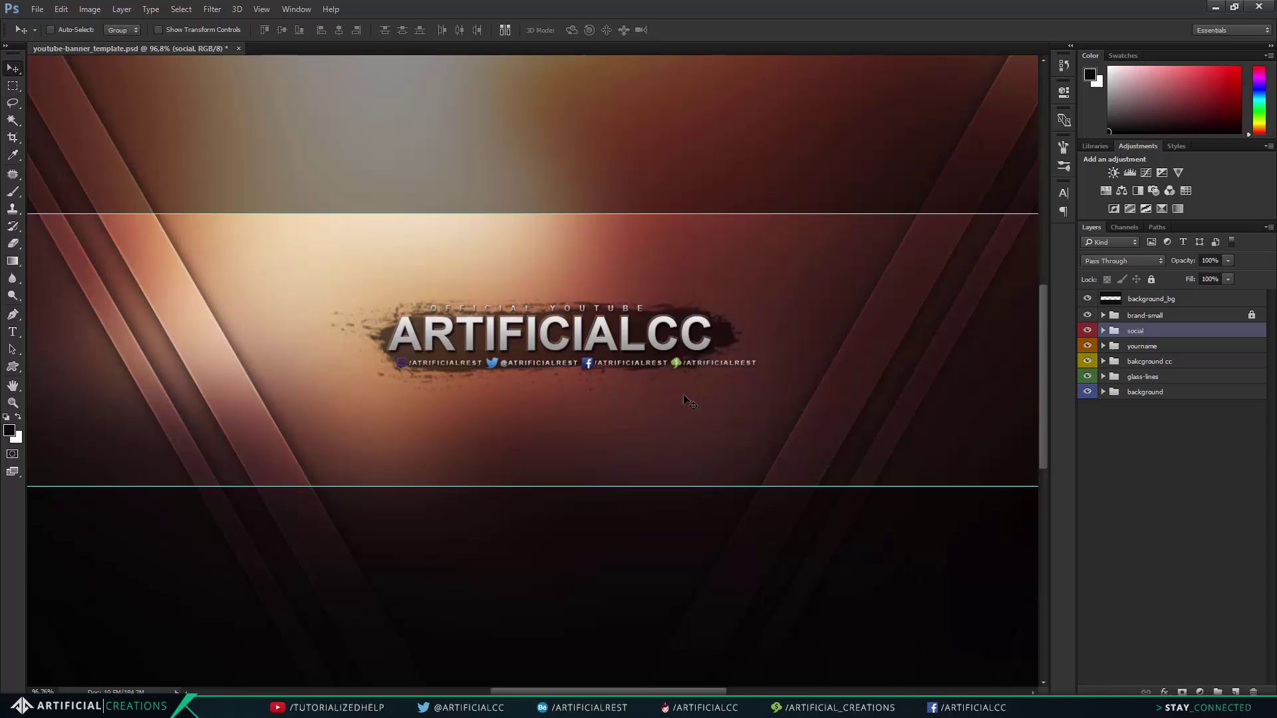
drag(684, 394, 623, 411)
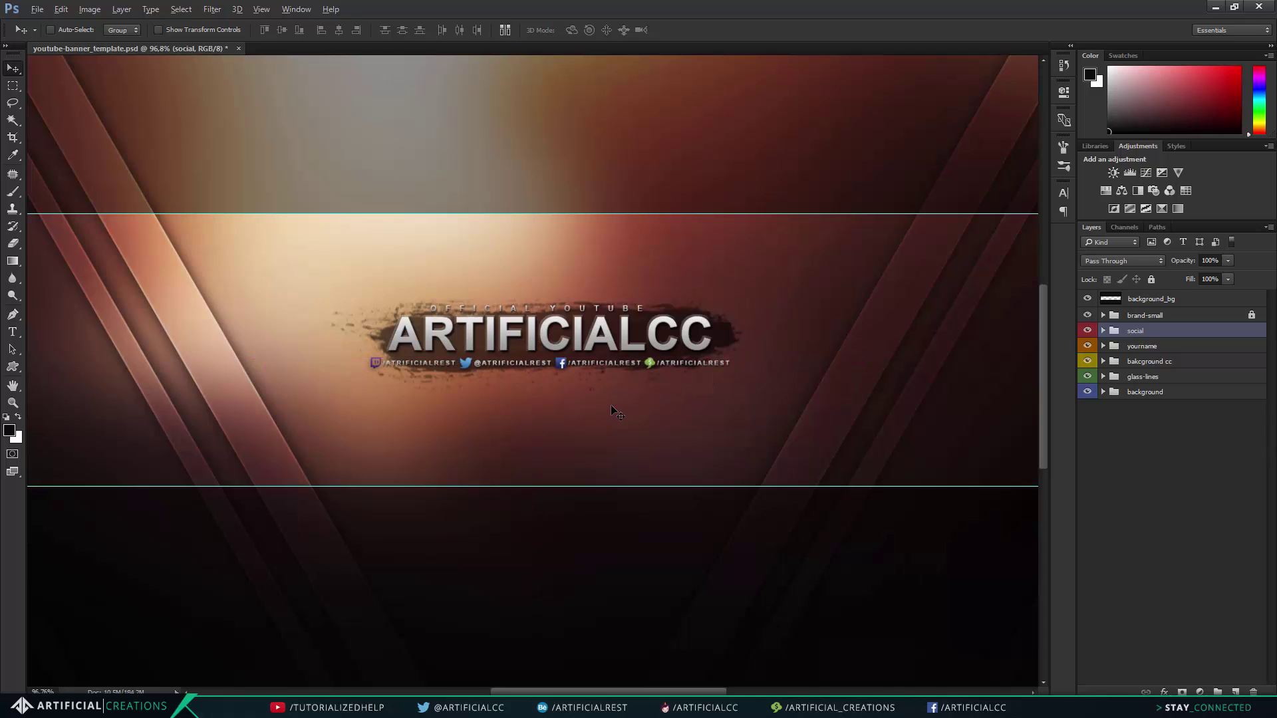
scroll(613, 409, down, 2)
scroll(591, 419, up, 1)
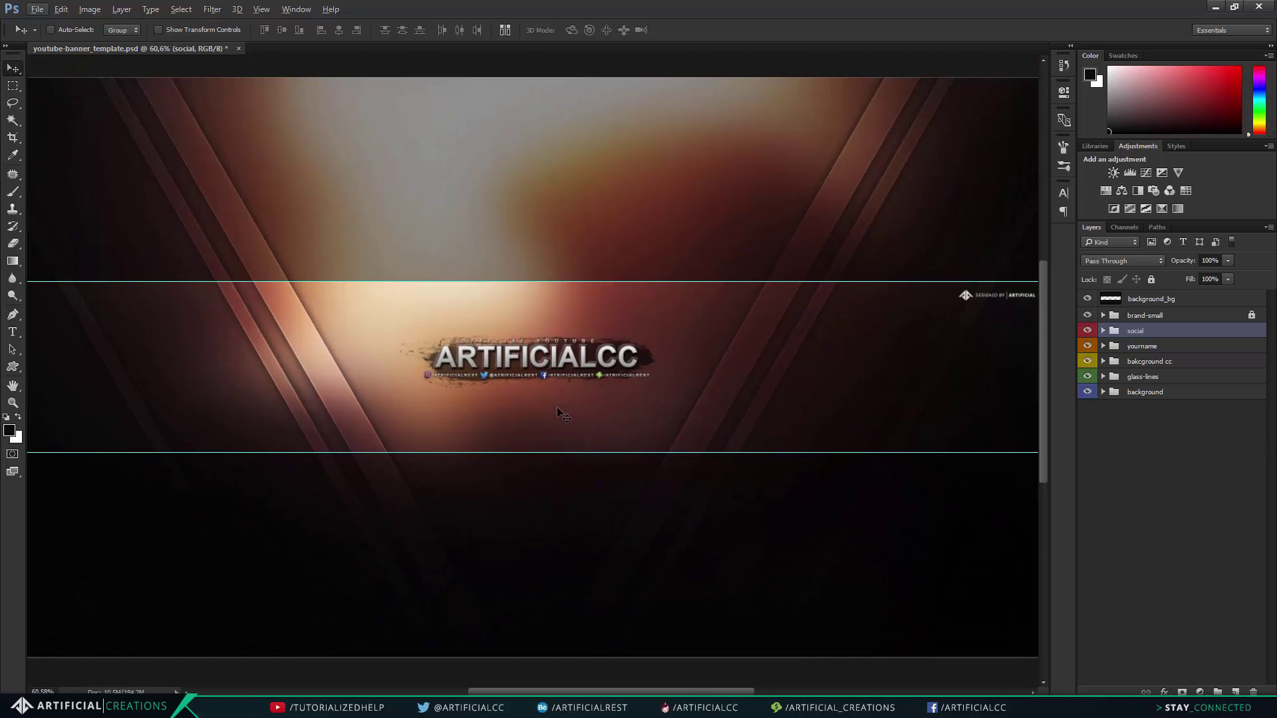
scroll(564, 415, down, 2)
scroll(547, 397, up, 2)
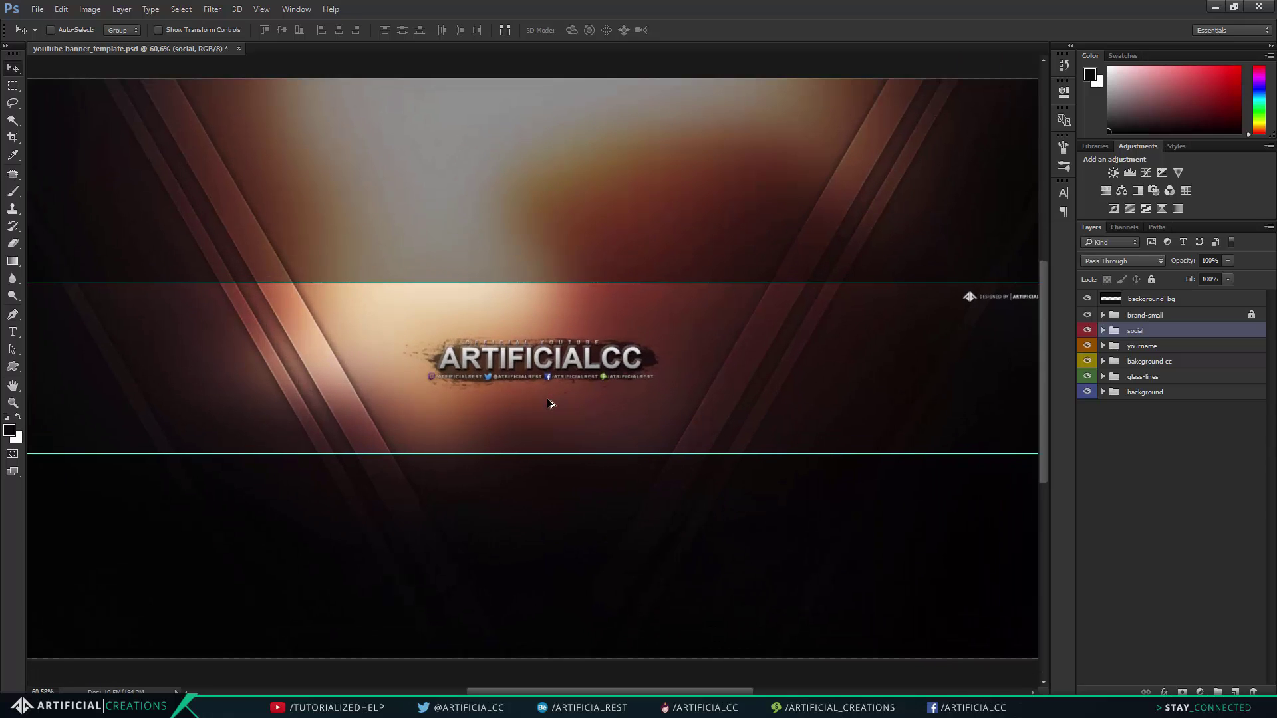
scroll(549, 403, down, 1)
scroll(549, 403, down, 1)
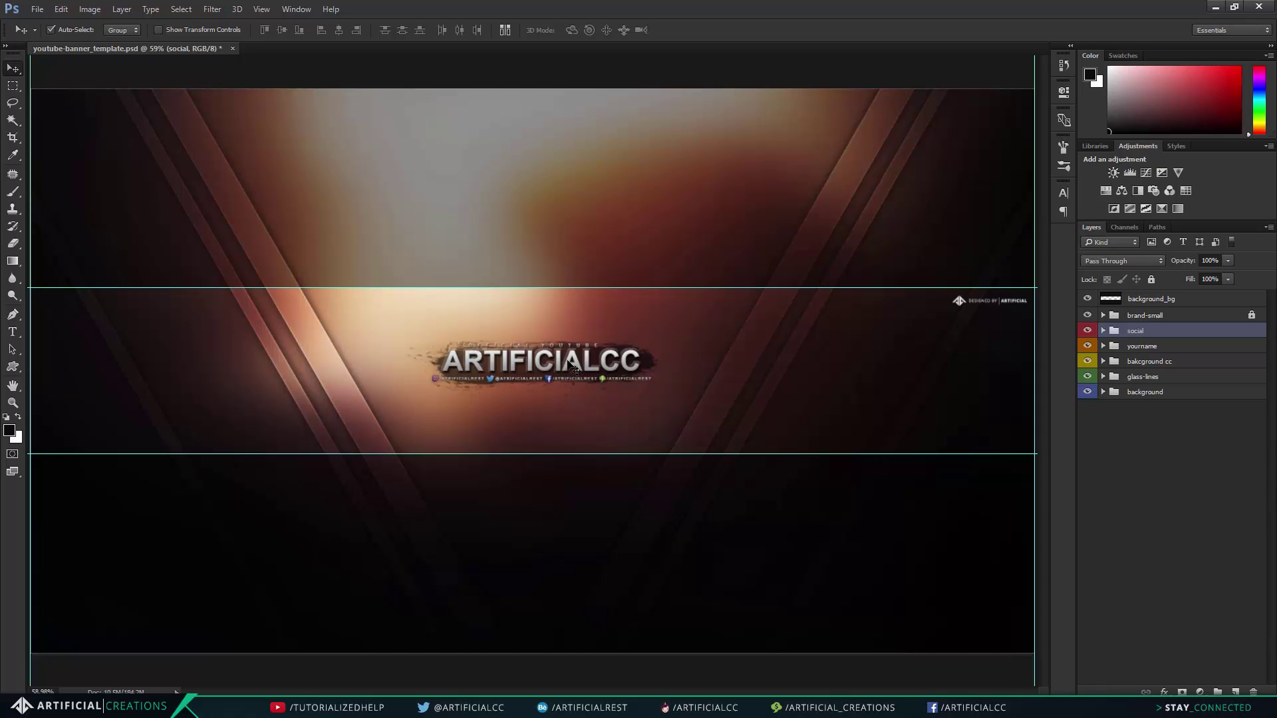
key(ctrl)
key(ctrl+alt+shift+s)
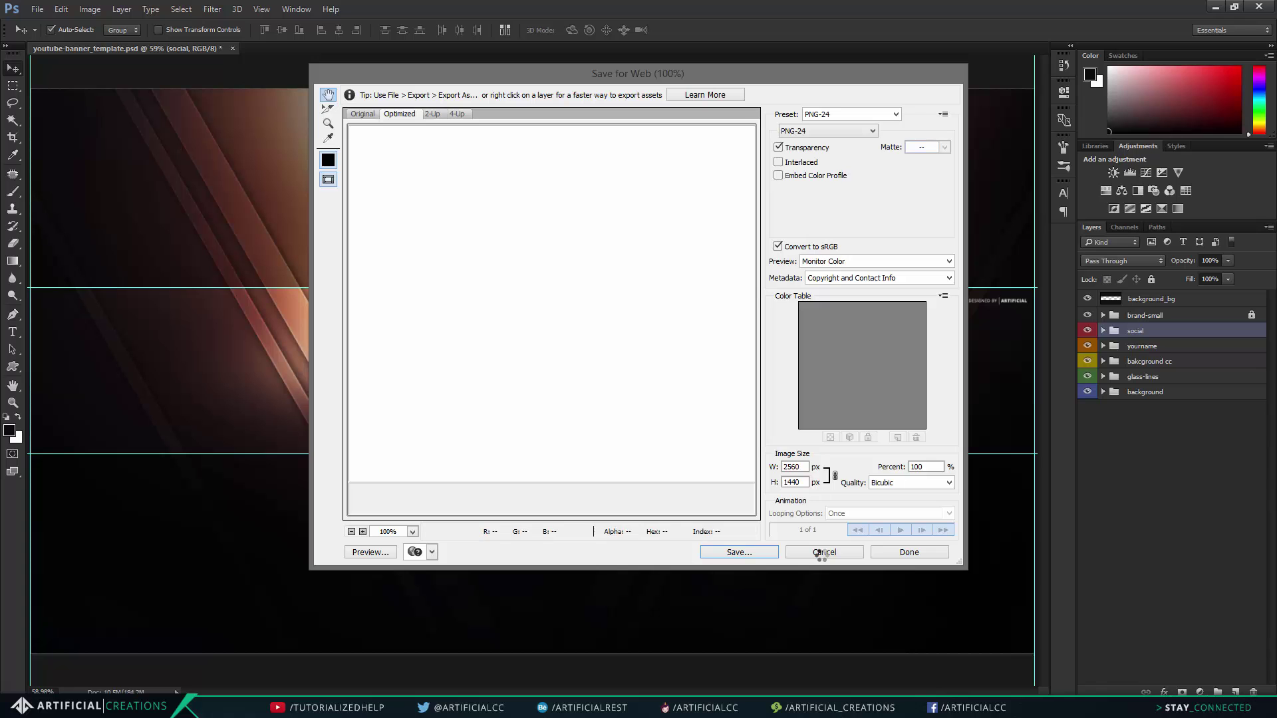
click(823, 553)
click(38, 10)
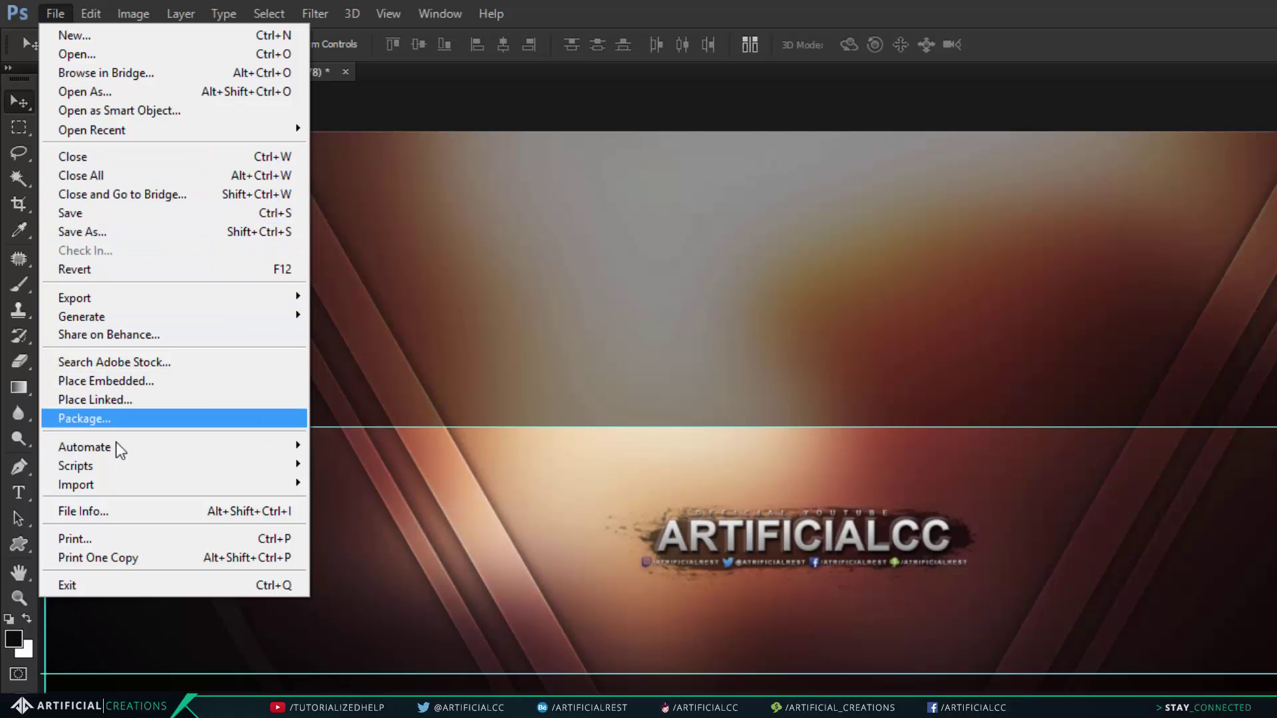
mouse_move(133, 300)
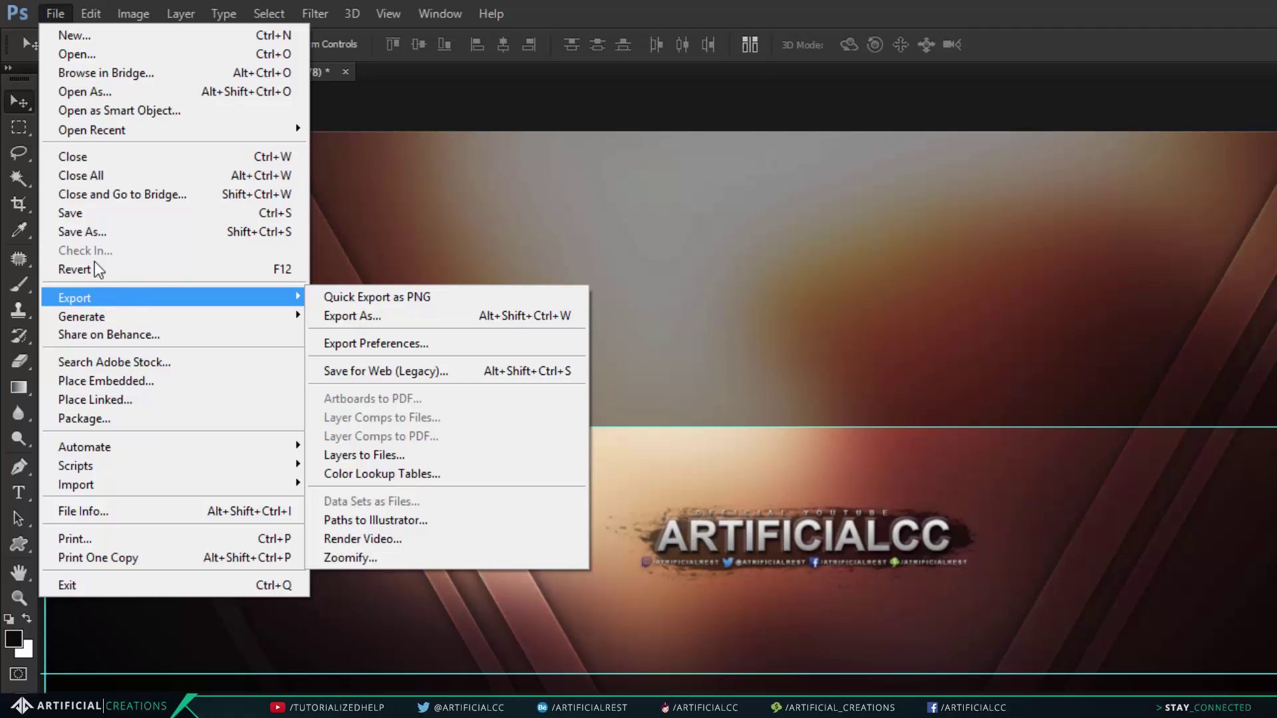
click(44, 137)
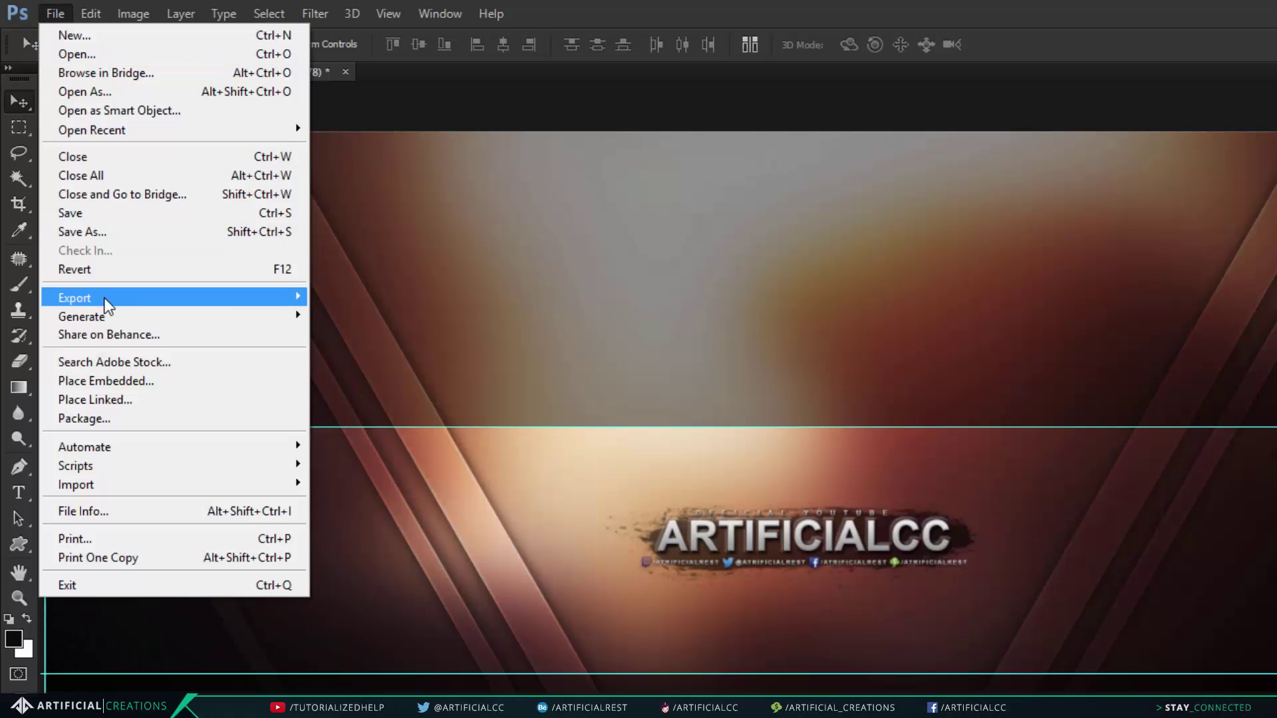
mouse_move(133, 300)
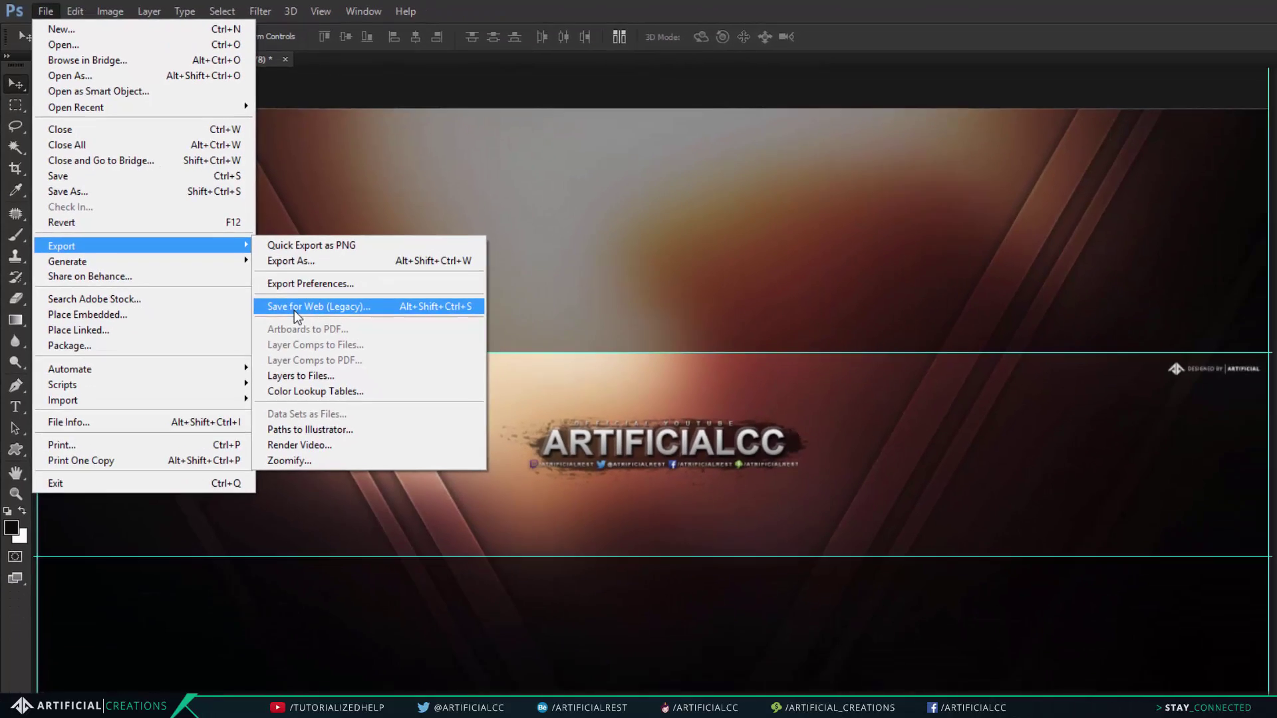
click(359, 373)
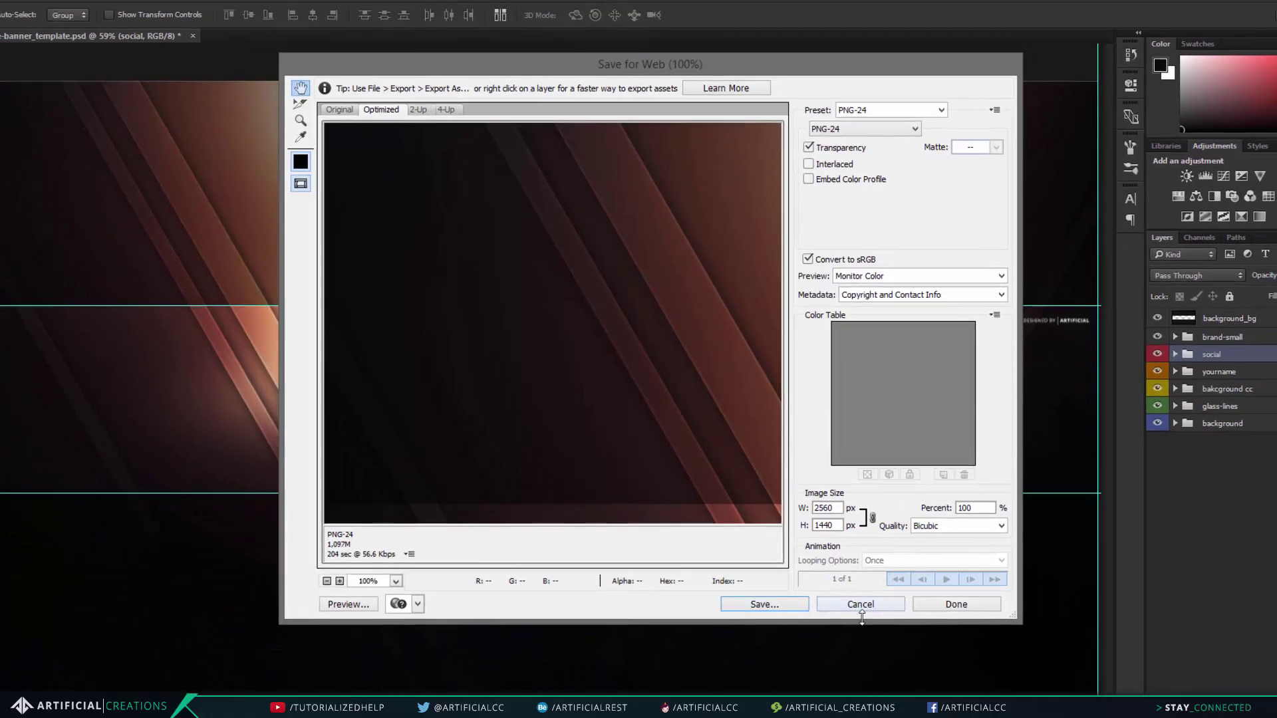
click(893, 655)
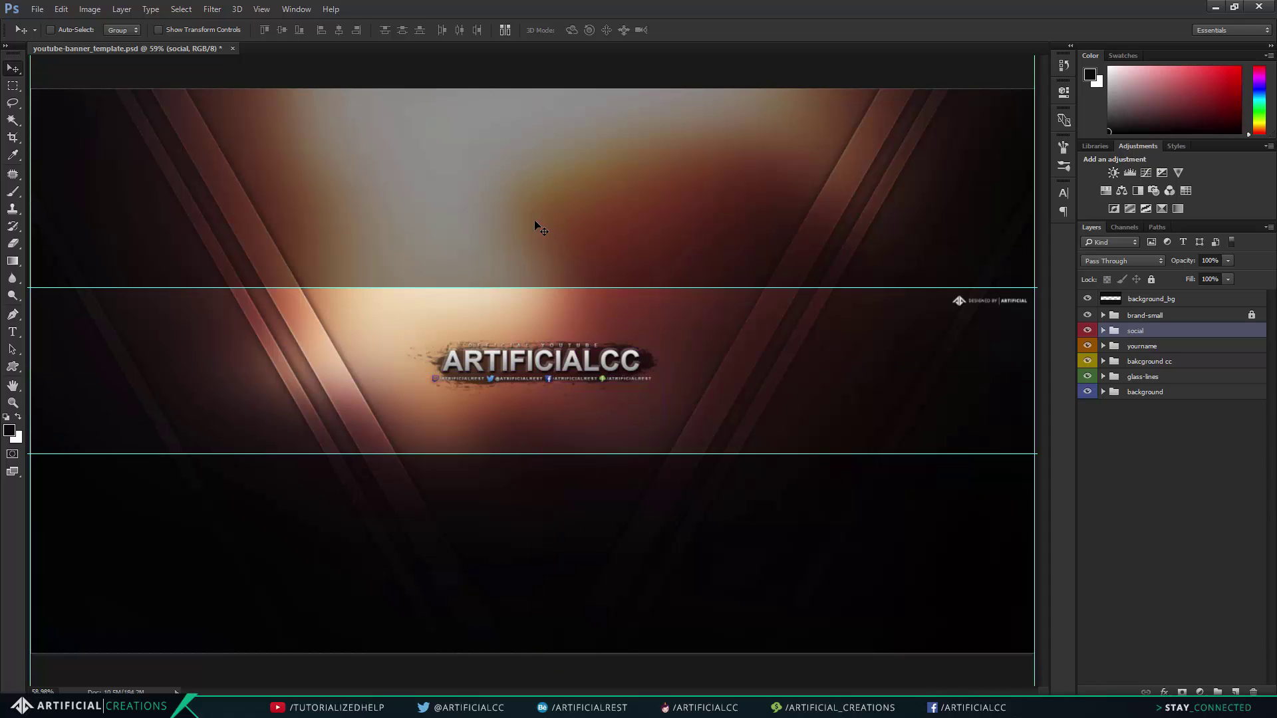
key(ctrl)
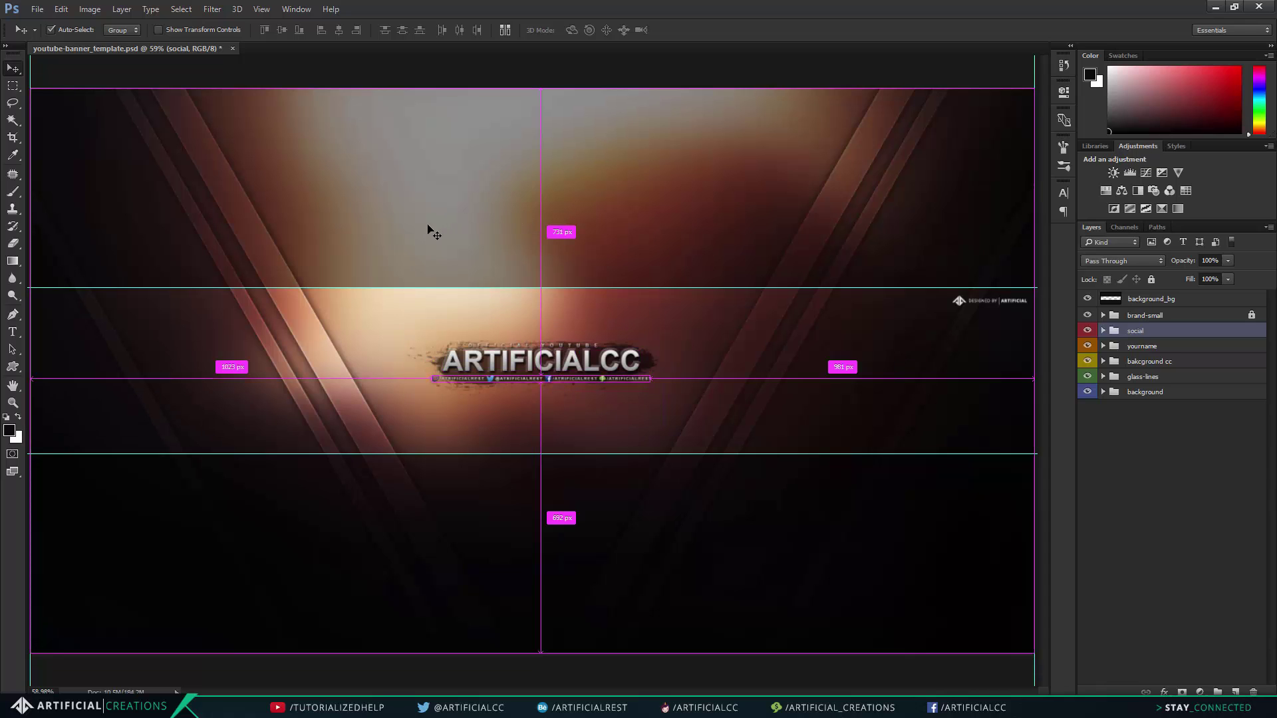
- Close the banner document, hide Photoshop and close the youtube-banner folder window
key(ctrl+w)
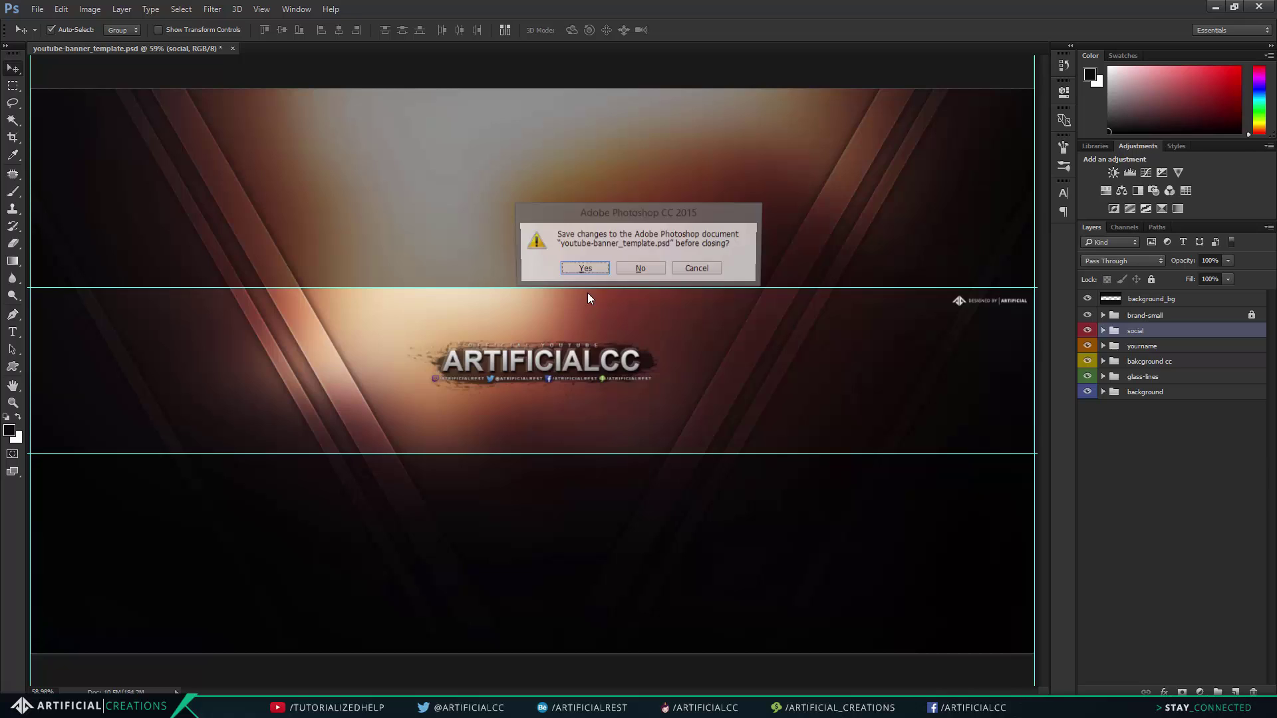
click(639, 268)
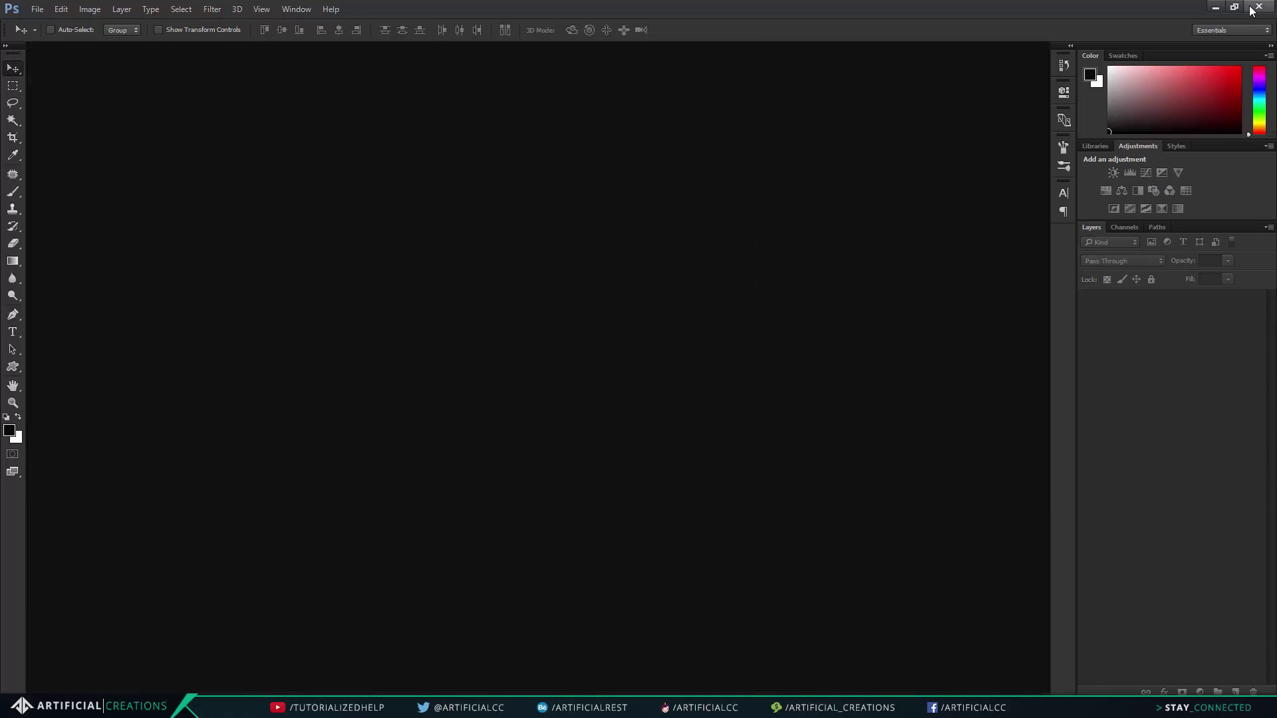
click(1215, 7)
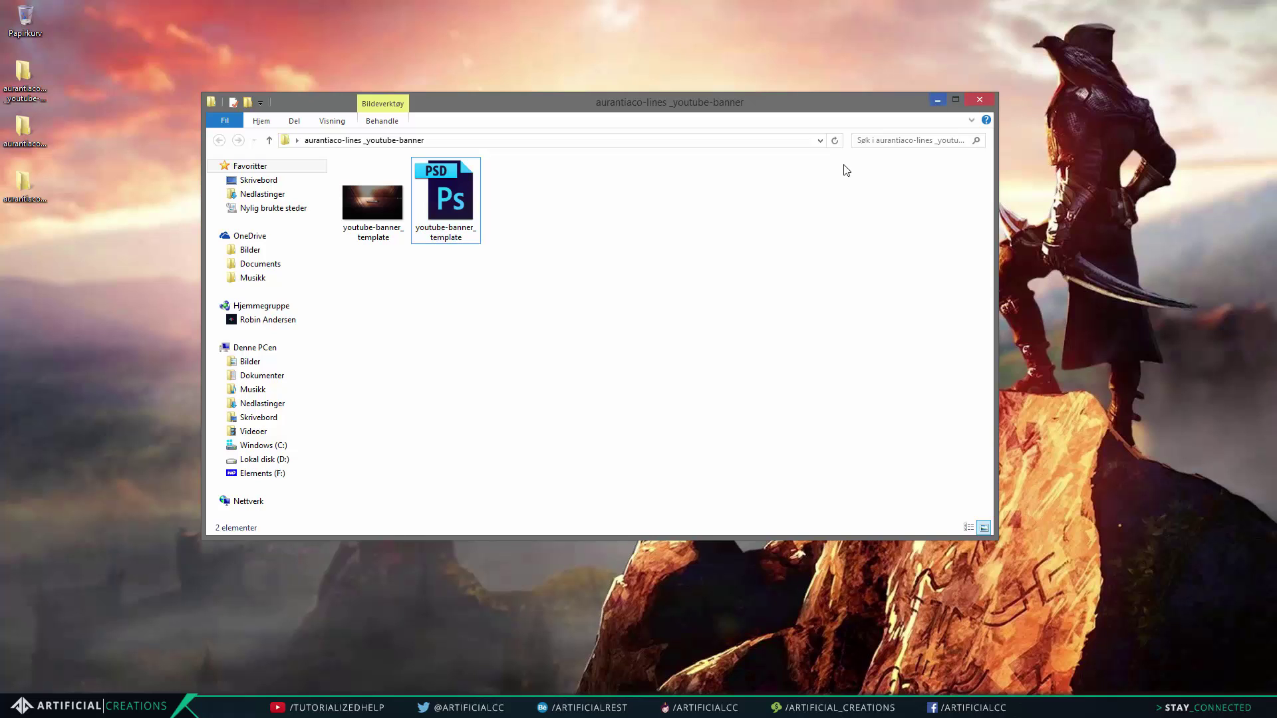
click(975, 100)
click(978, 100)
- Open the aurantiaco-lines avatar and twitter-header folders and preview the avatar_template image
click(27, 150)
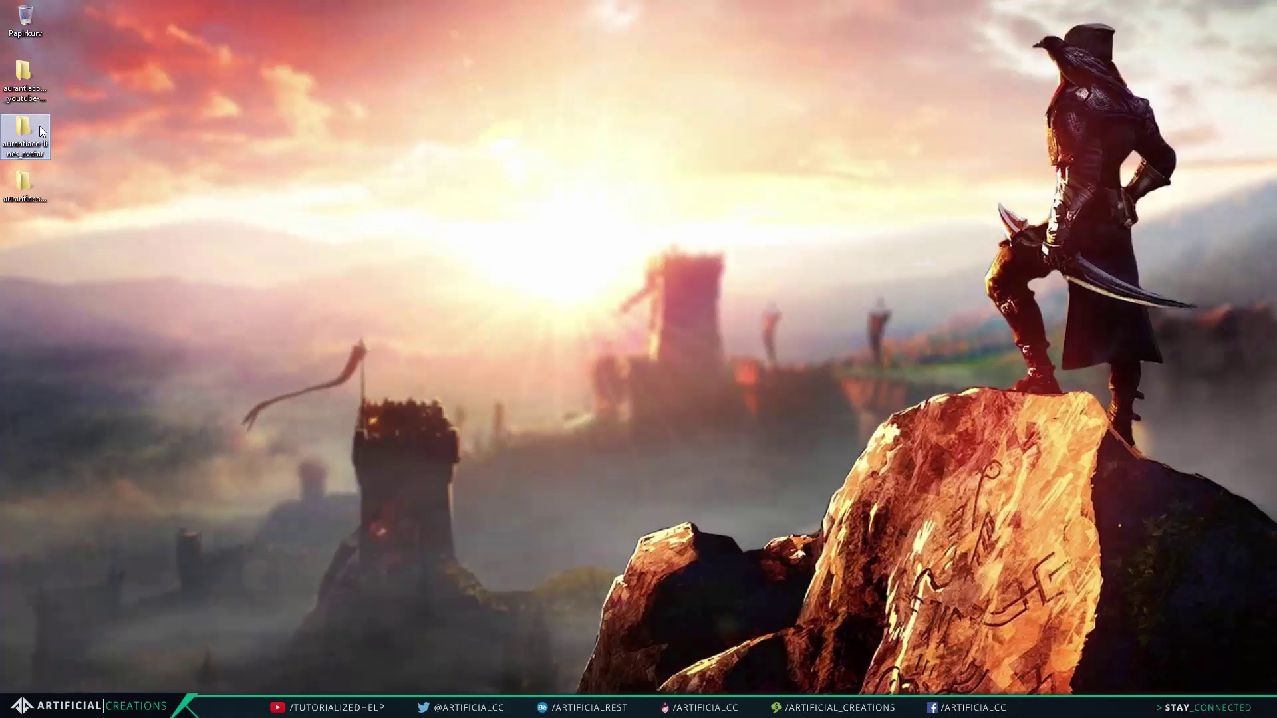
double_click(27, 143)
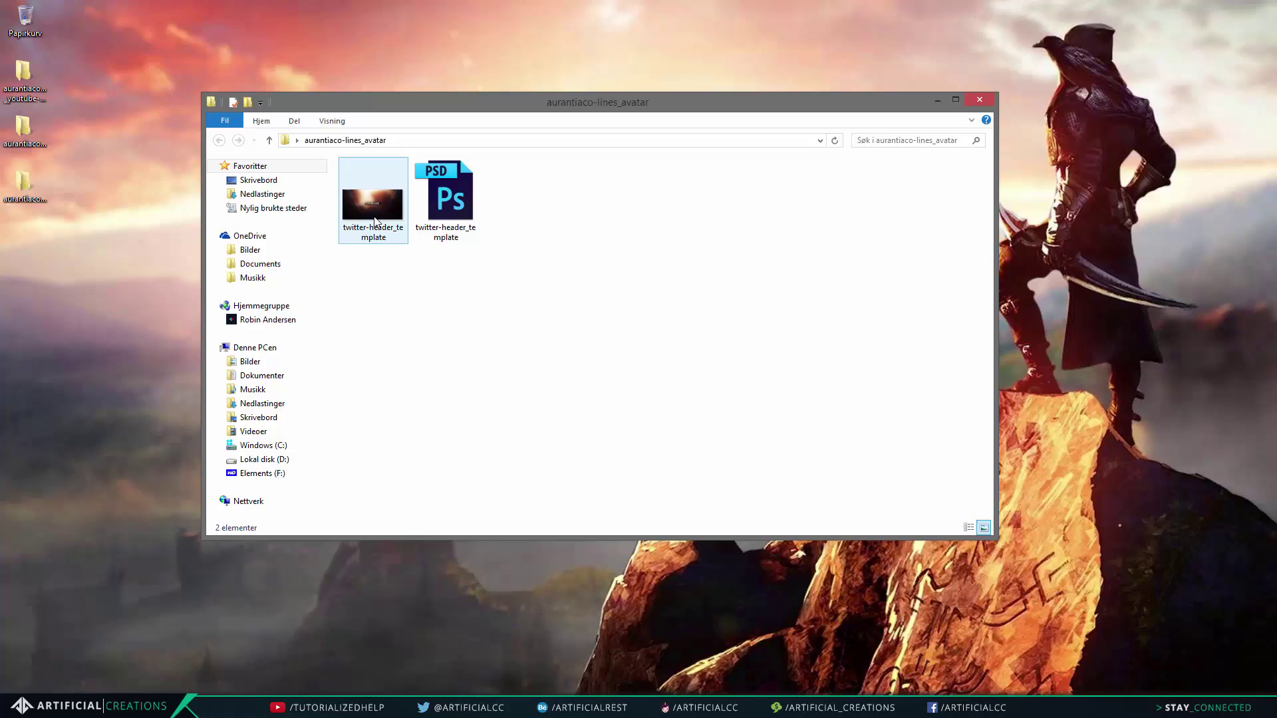
click(24, 133)
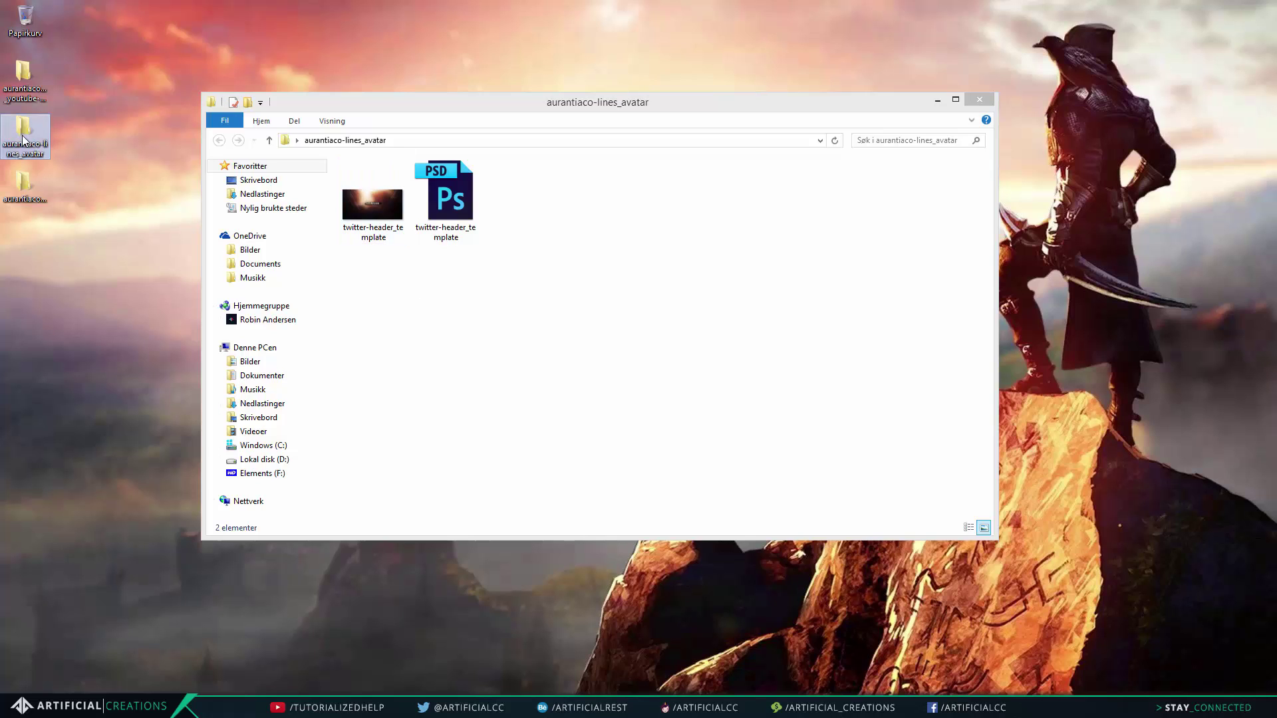
double_click(23, 189)
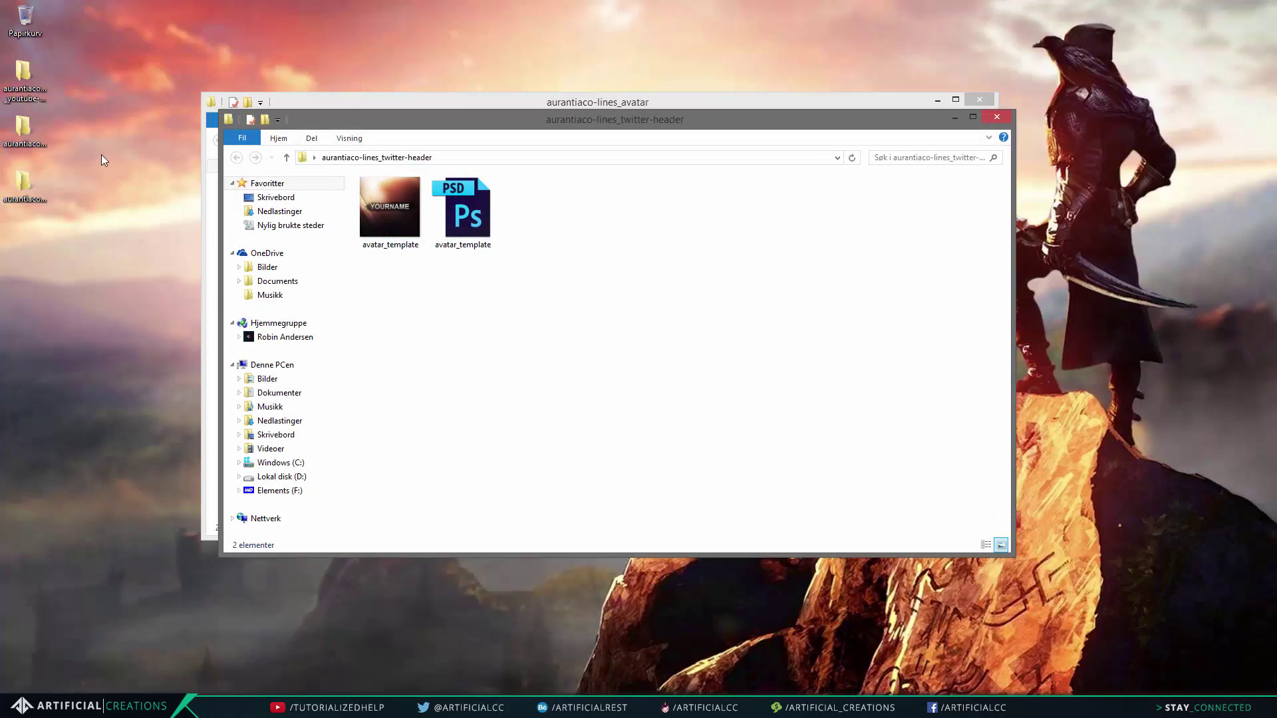
double_click(379, 206)
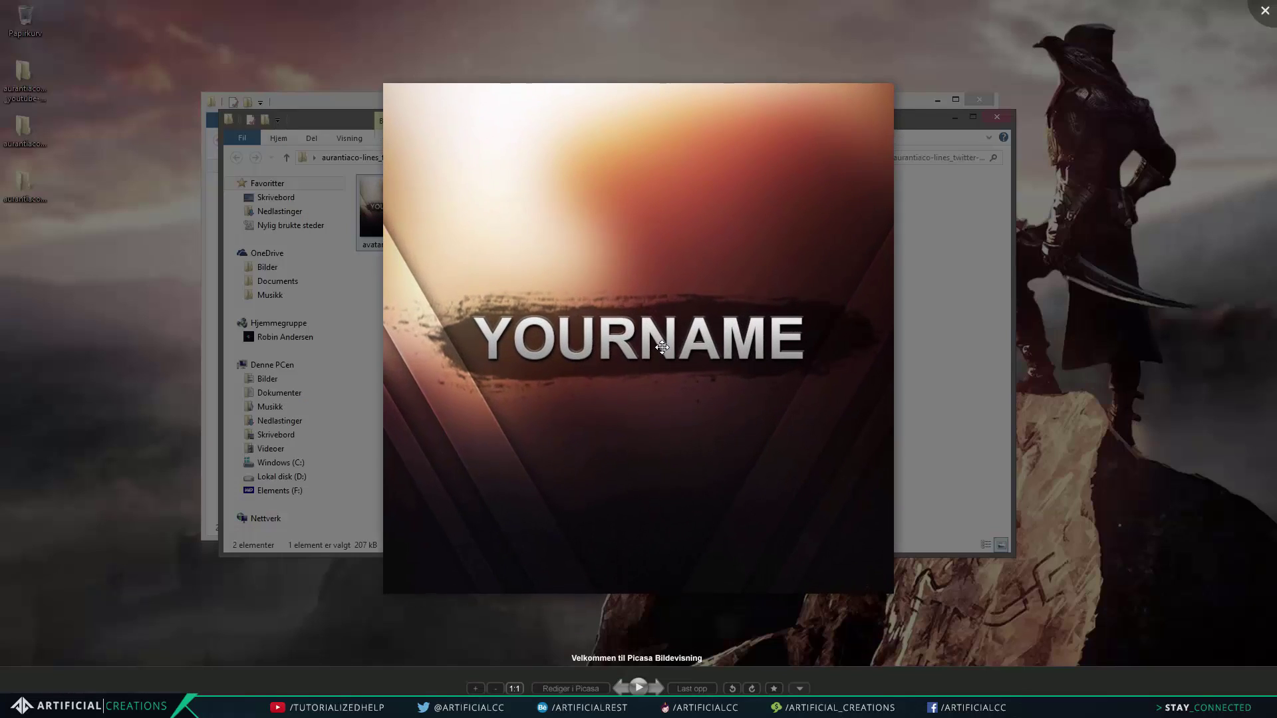
click(1264, 11)
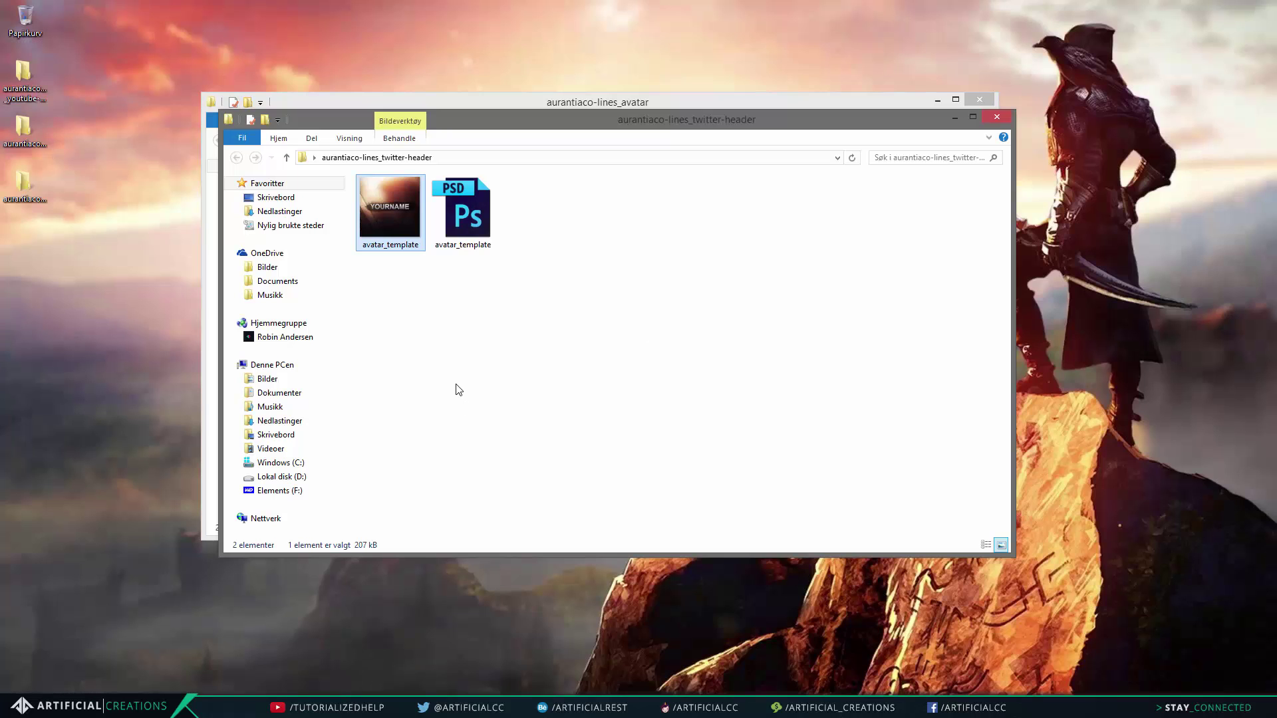
- Preview the twitter-header_template image, then open twitter-header_template.psd in Photoshop
click(996, 119)
double_click(373, 206)
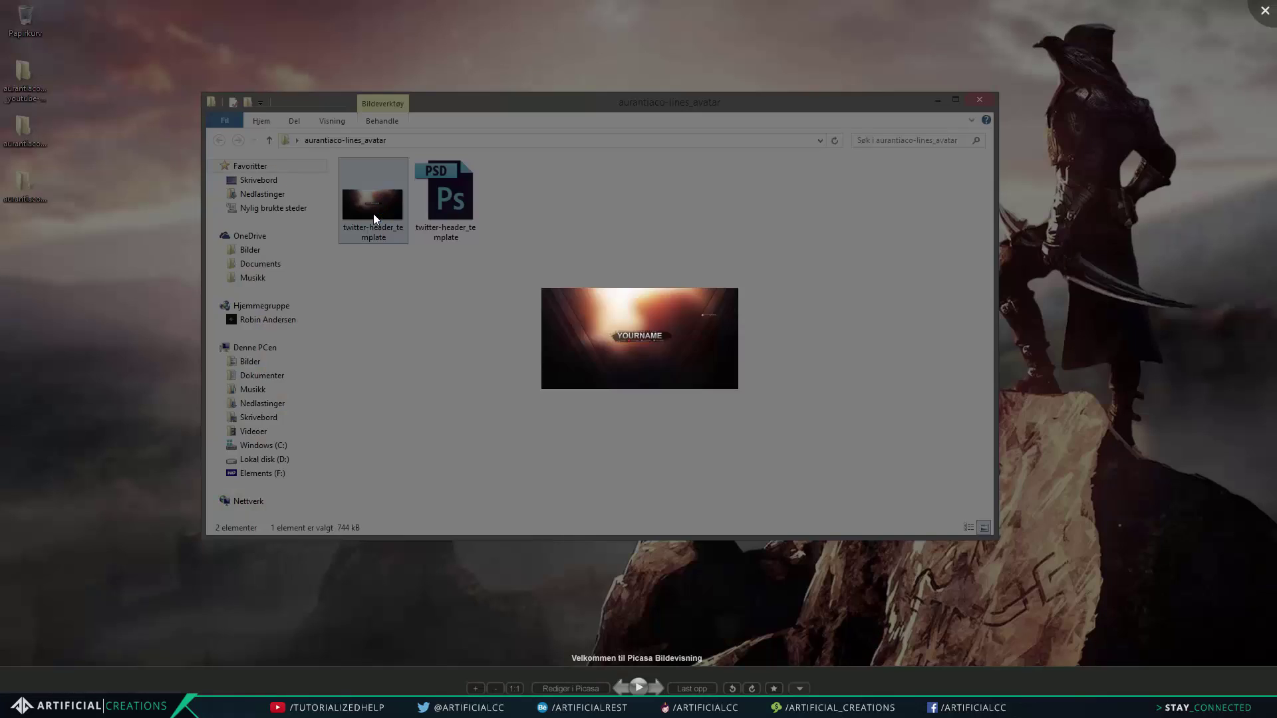
click(1260, 26)
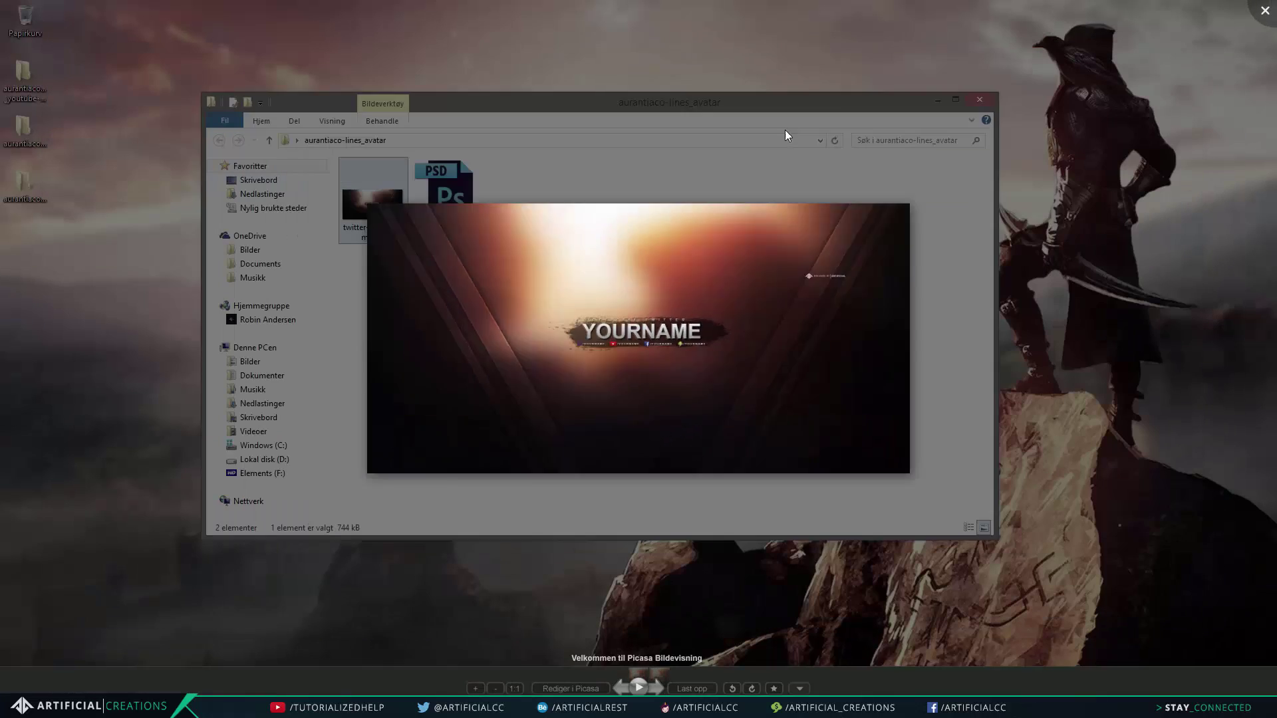
double_click(439, 199)
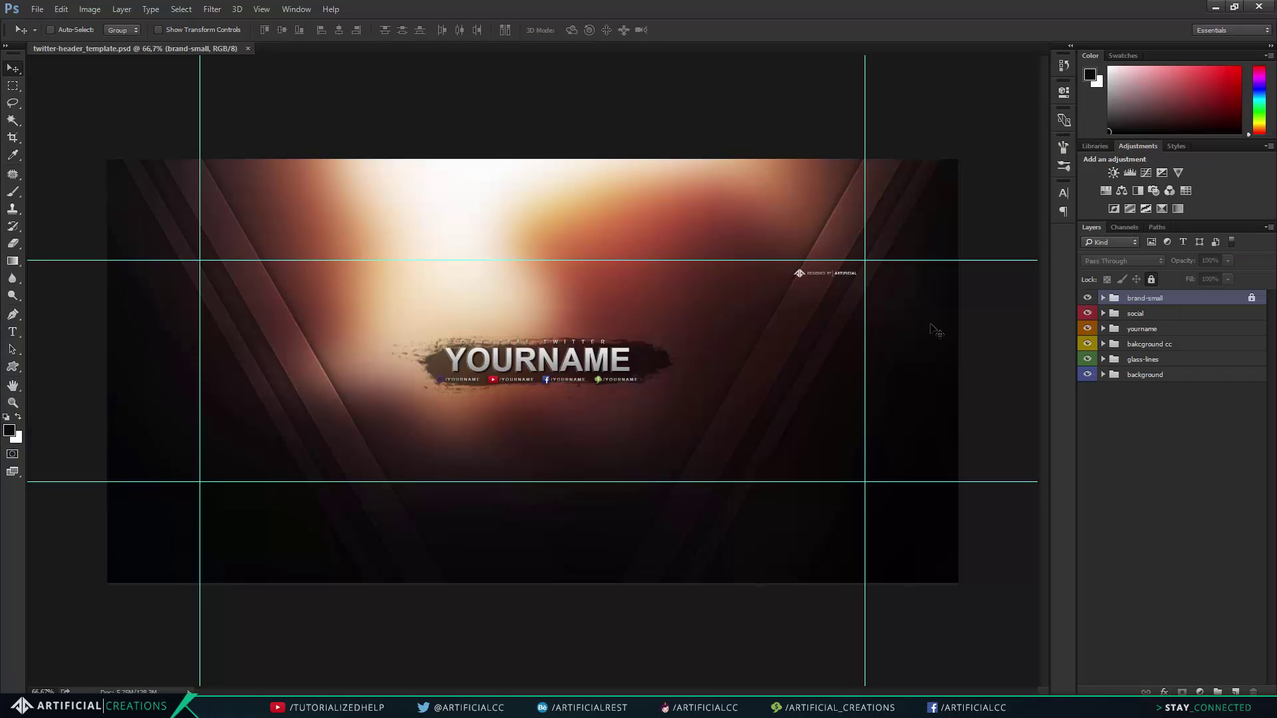
key(m)
drag(107, 159, 669, 382)
drag(999, 588, 961, 585)
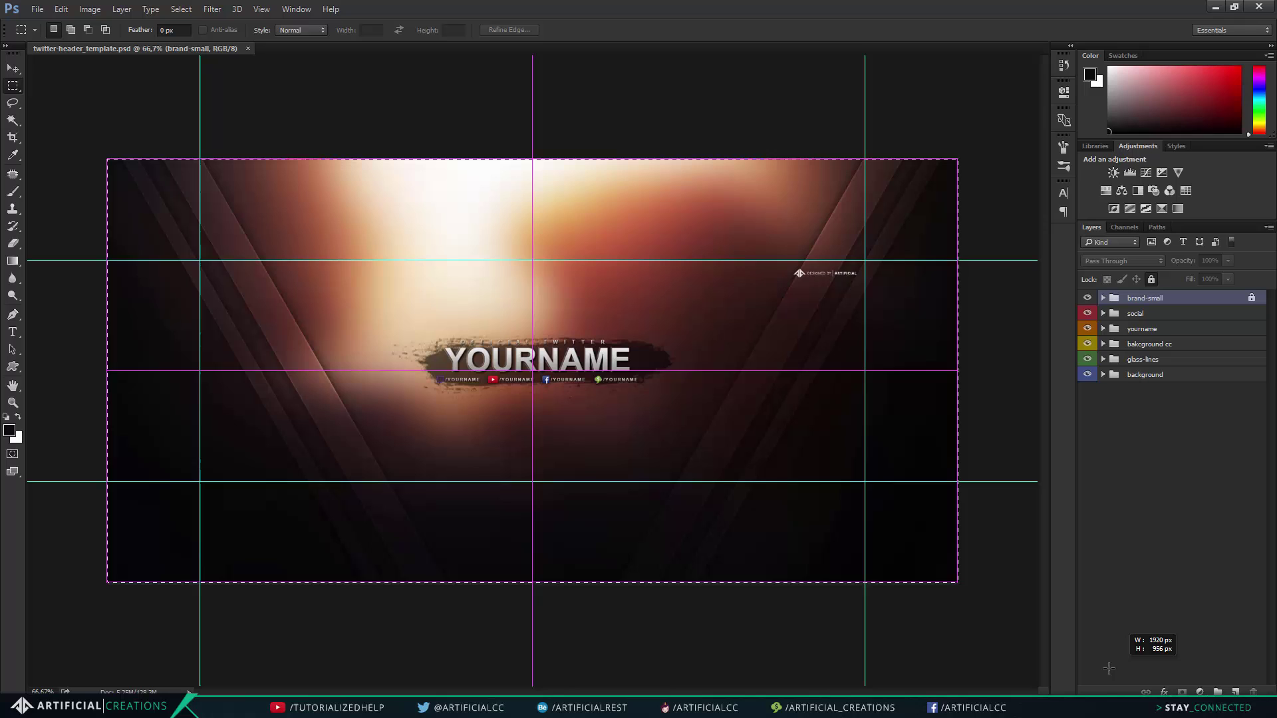
drag(106, 136, 1058, 652)
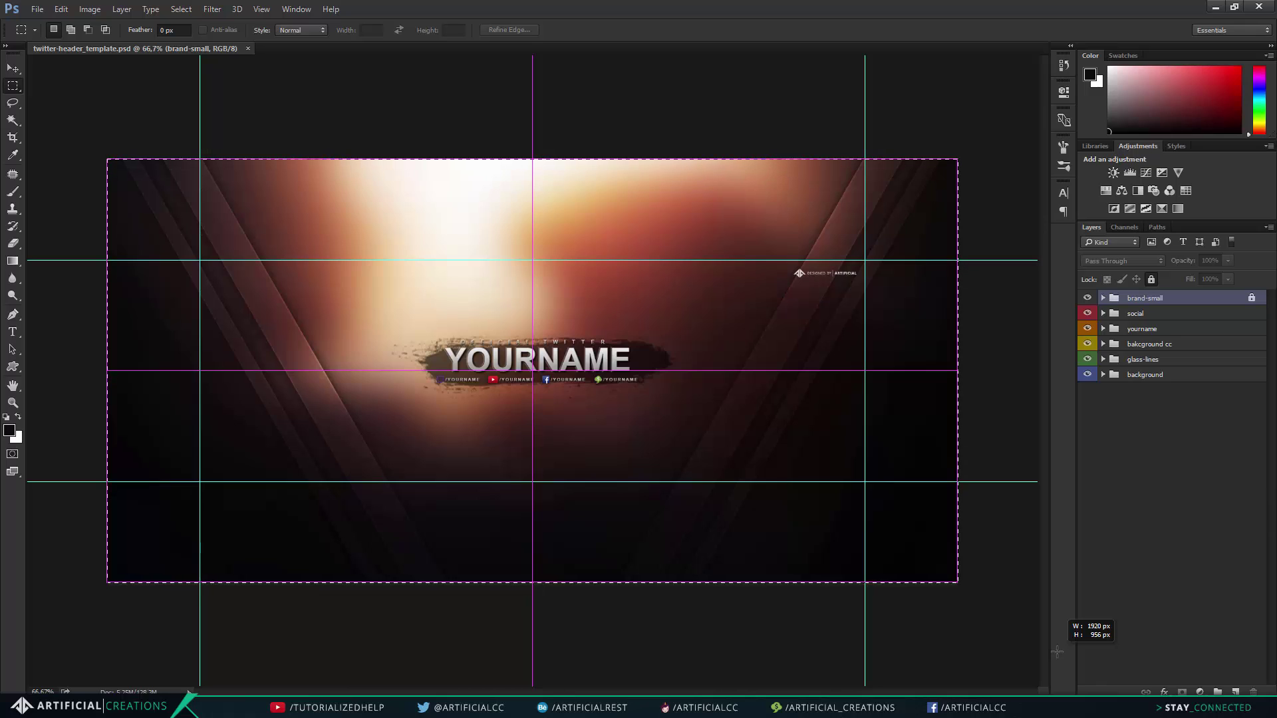
drag(1058, 652, 1057, 652)
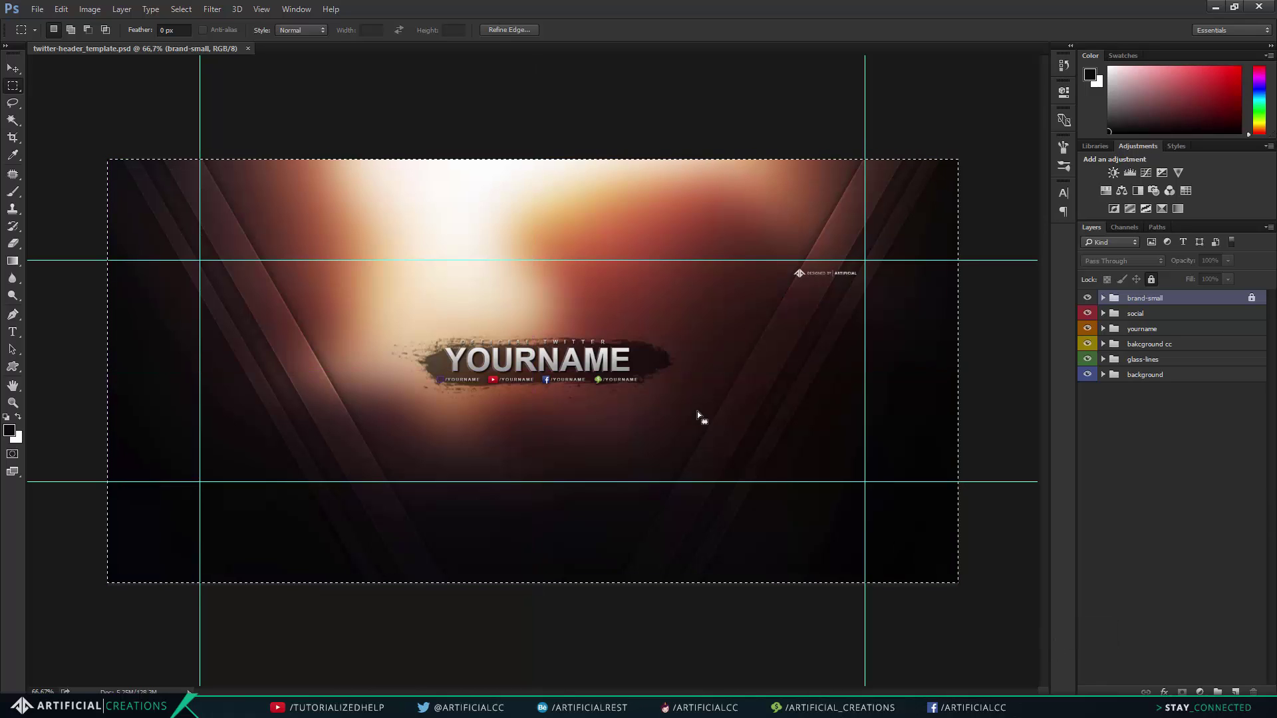
key(ctrl+d)
key(v)
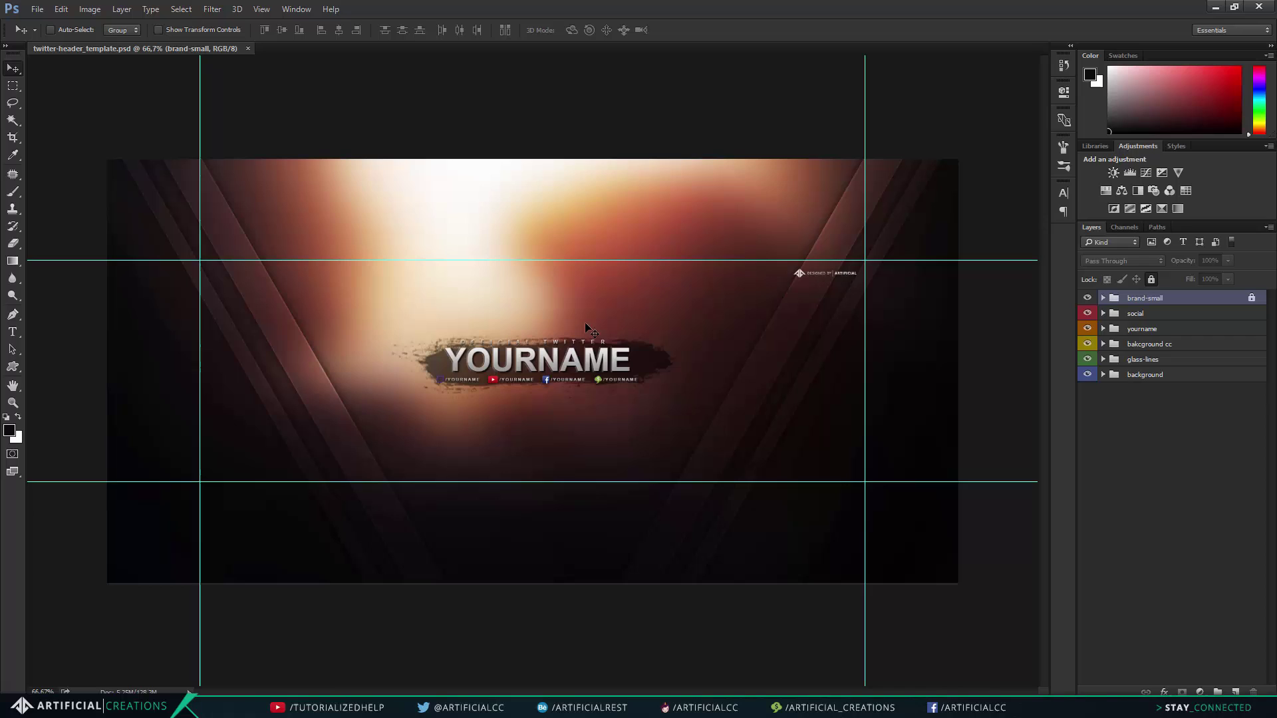
click(1107, 328)
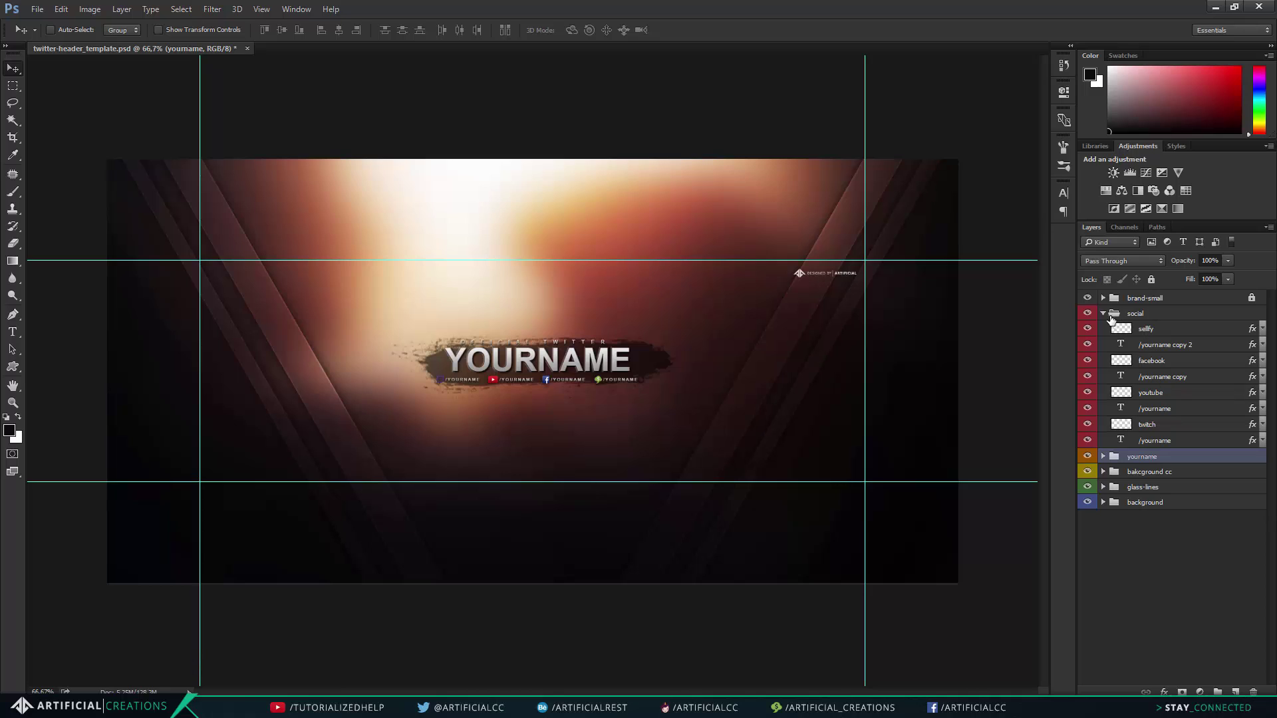
click(1103, 313)
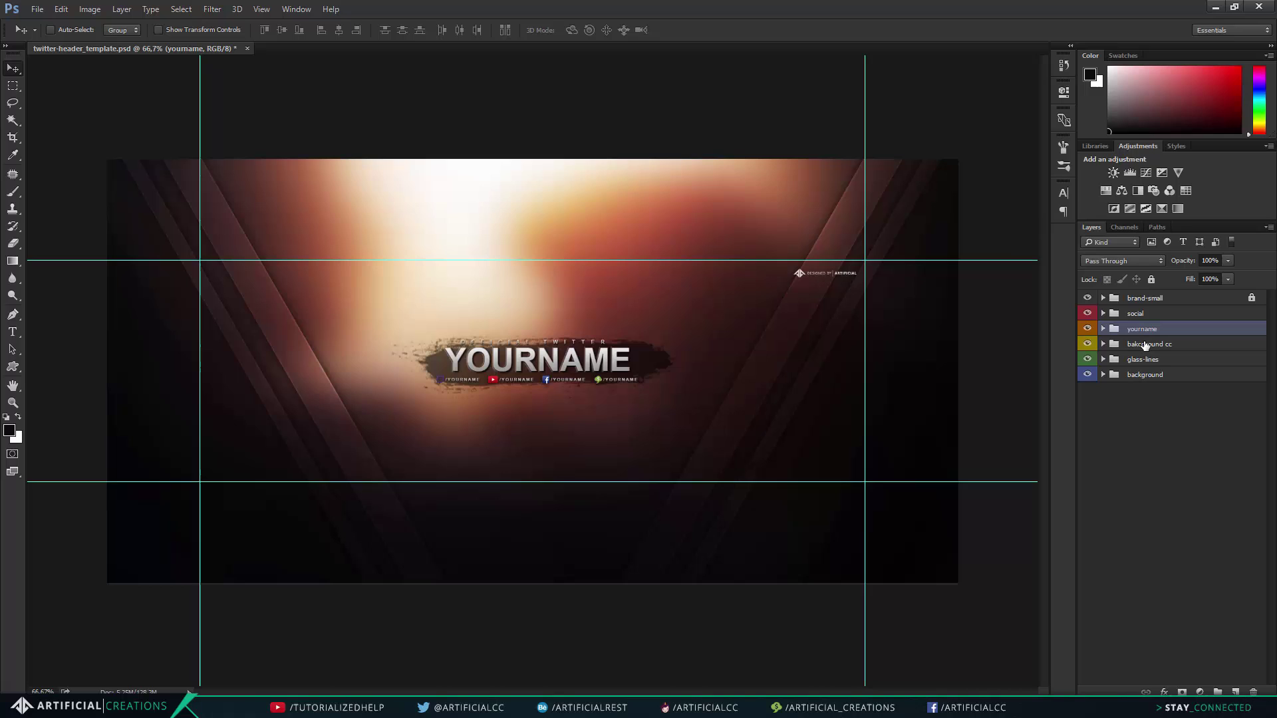
click(1162, 301)
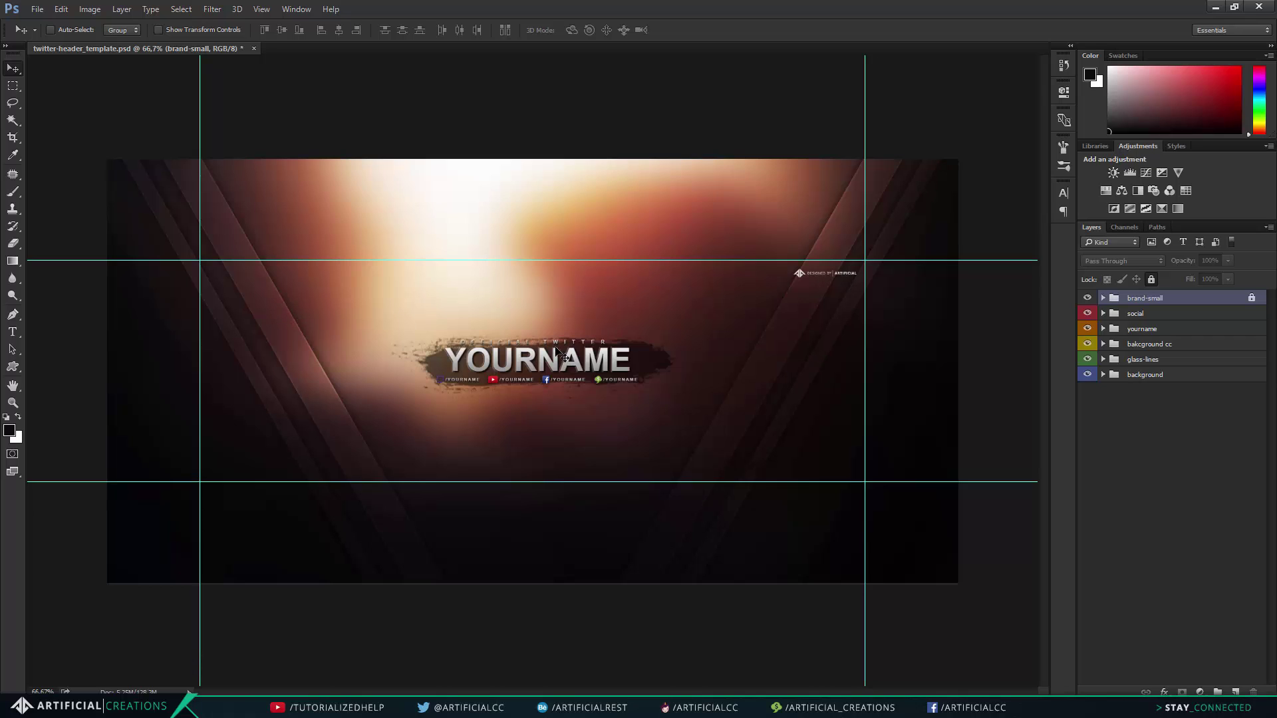
click(1173, 315)
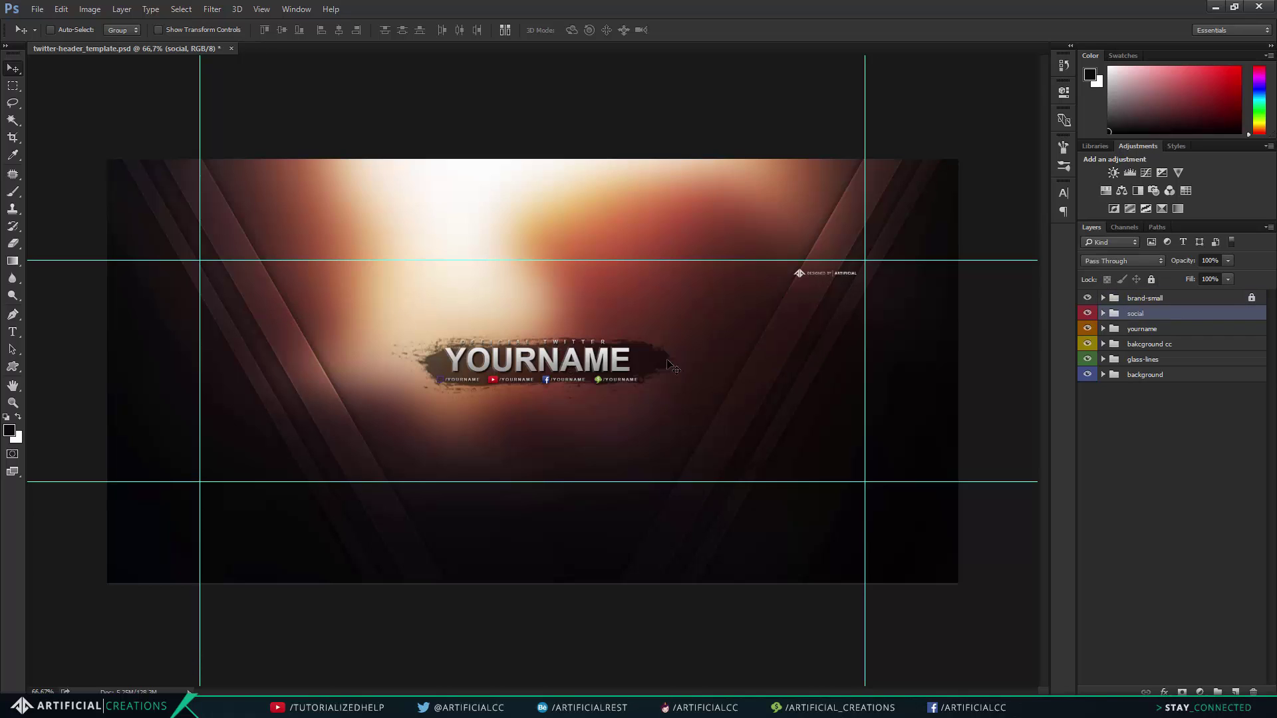
key(ctrl)
key(ctrl+w)
- Discard unsaved changes, quit Photoshop and close the aurantiaco-lines_avatar folder window
click(648, 268)
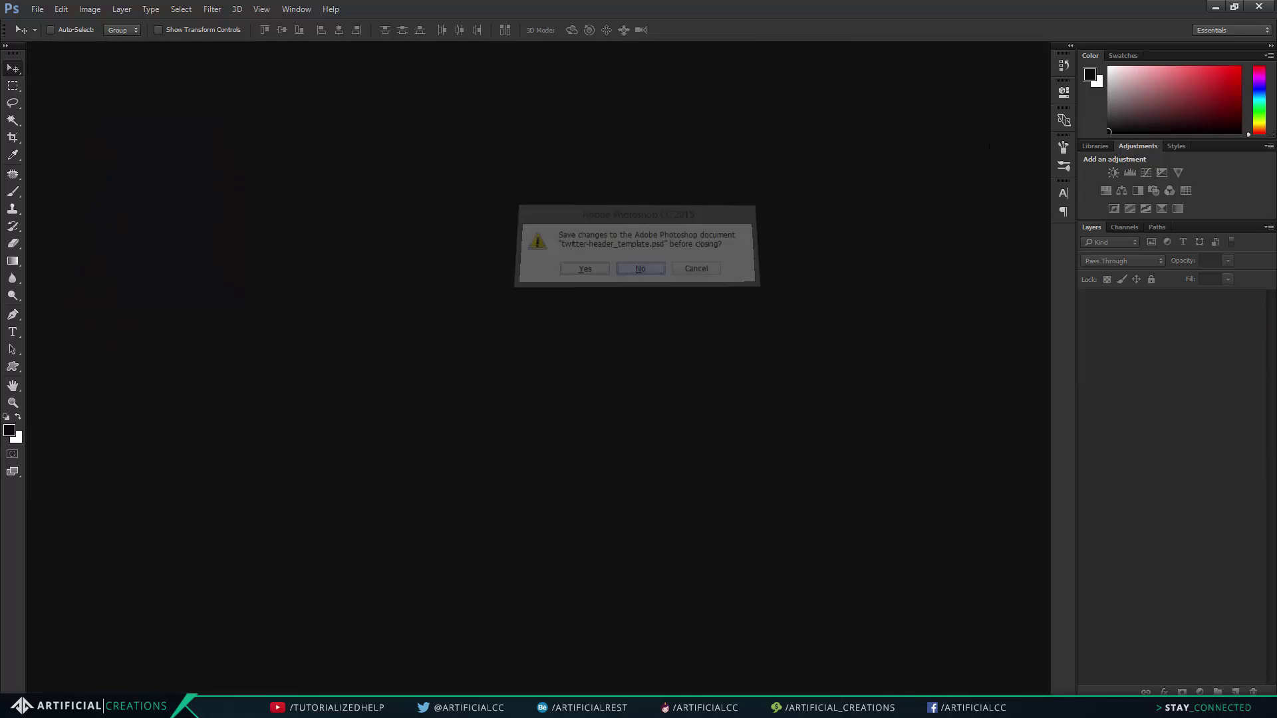
click(1255, 6)
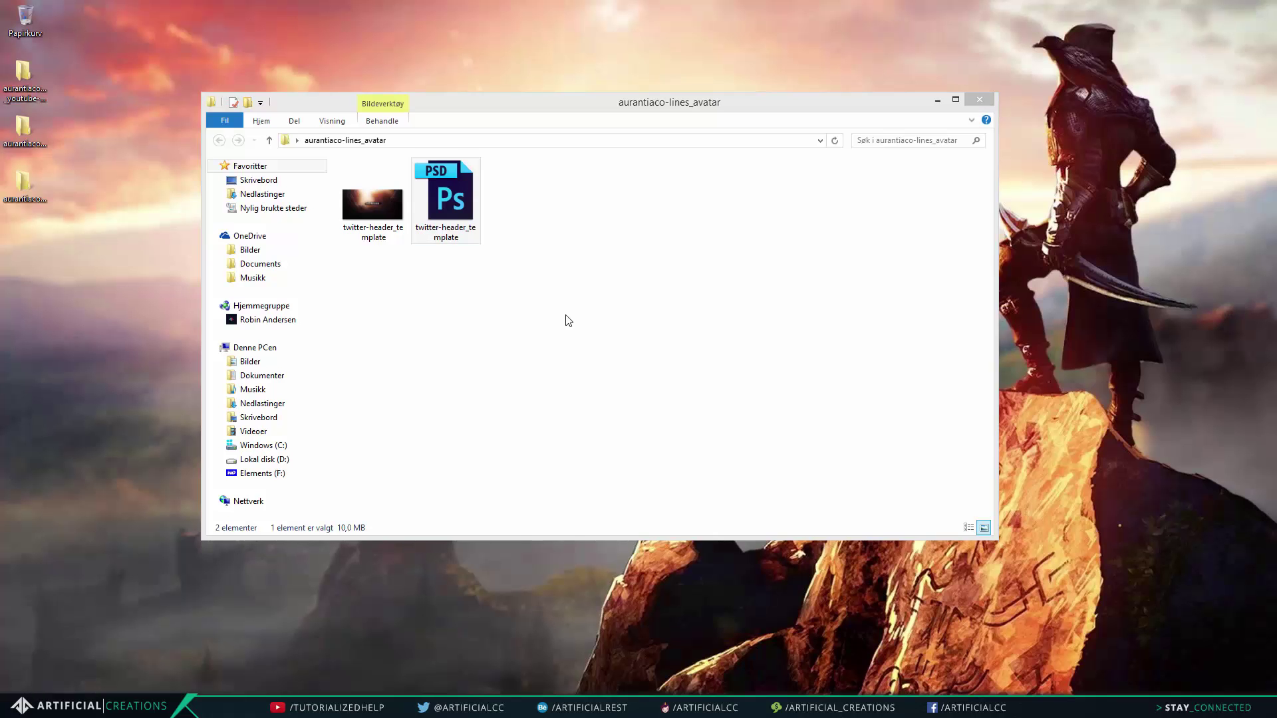
click(980, 100)
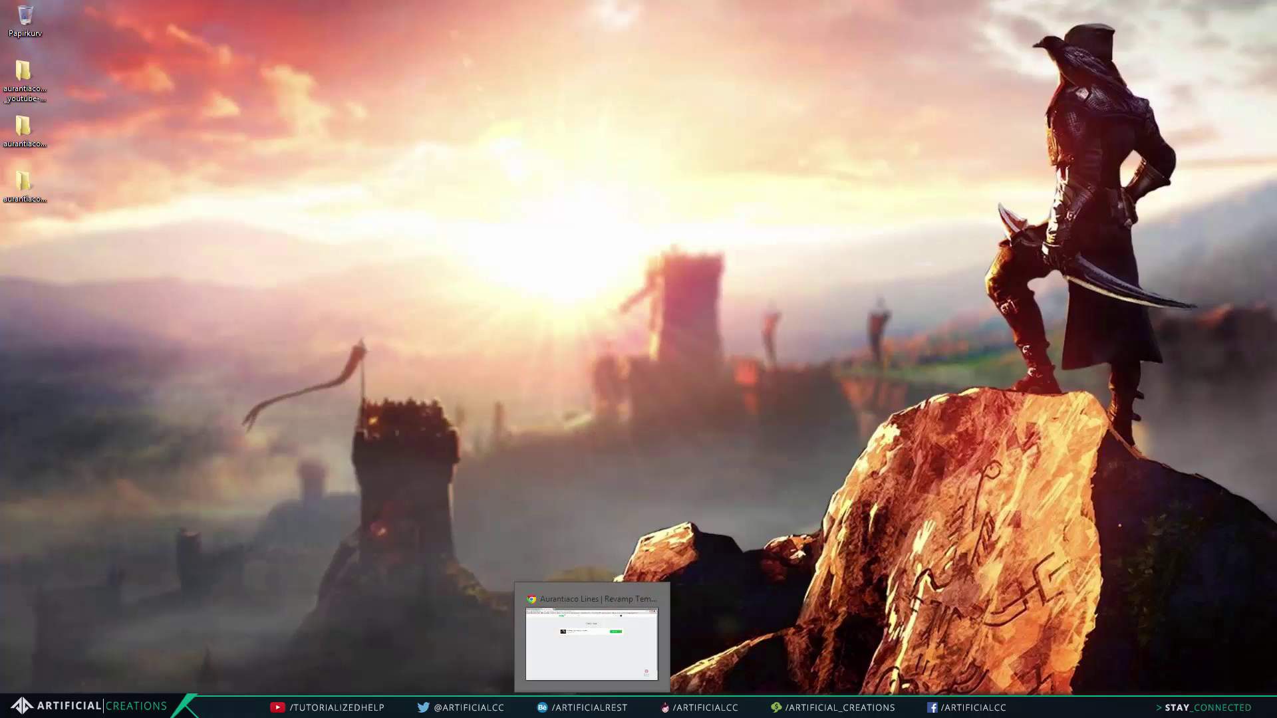
- From the Sellfy seller profile, open the Warframe | Revamp Template product page
click(592, 706)
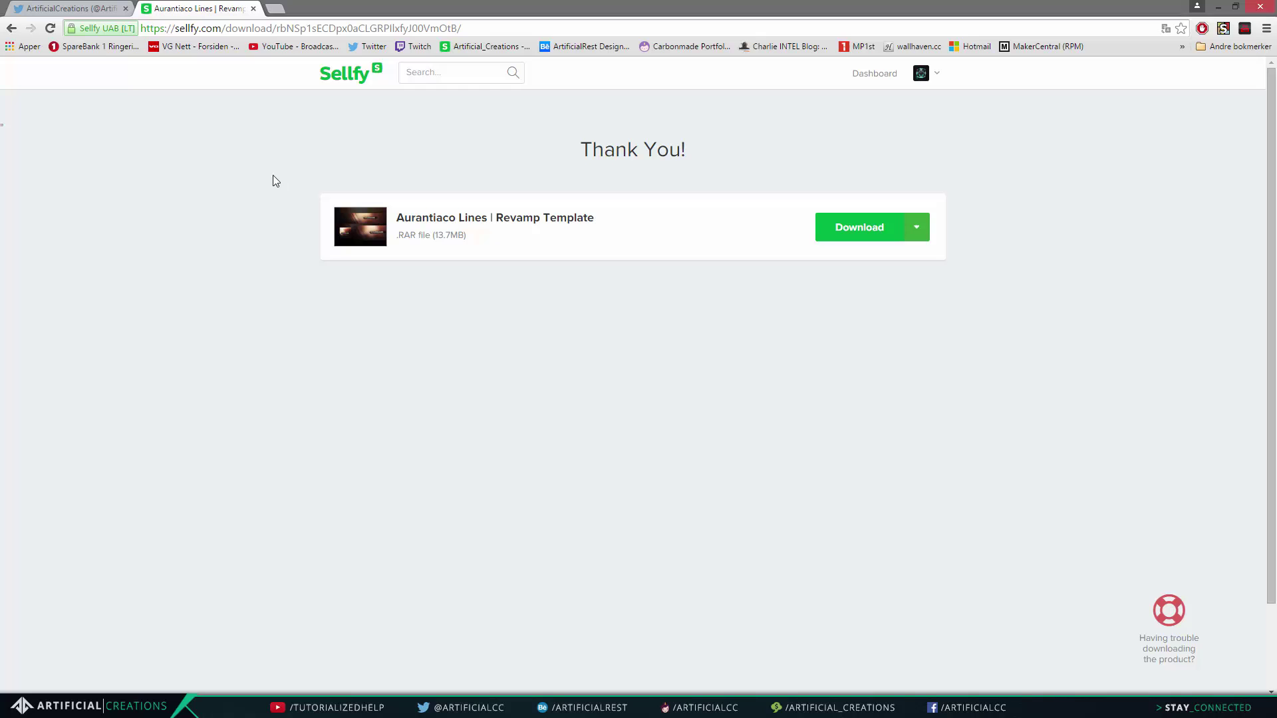
click(921, 74)
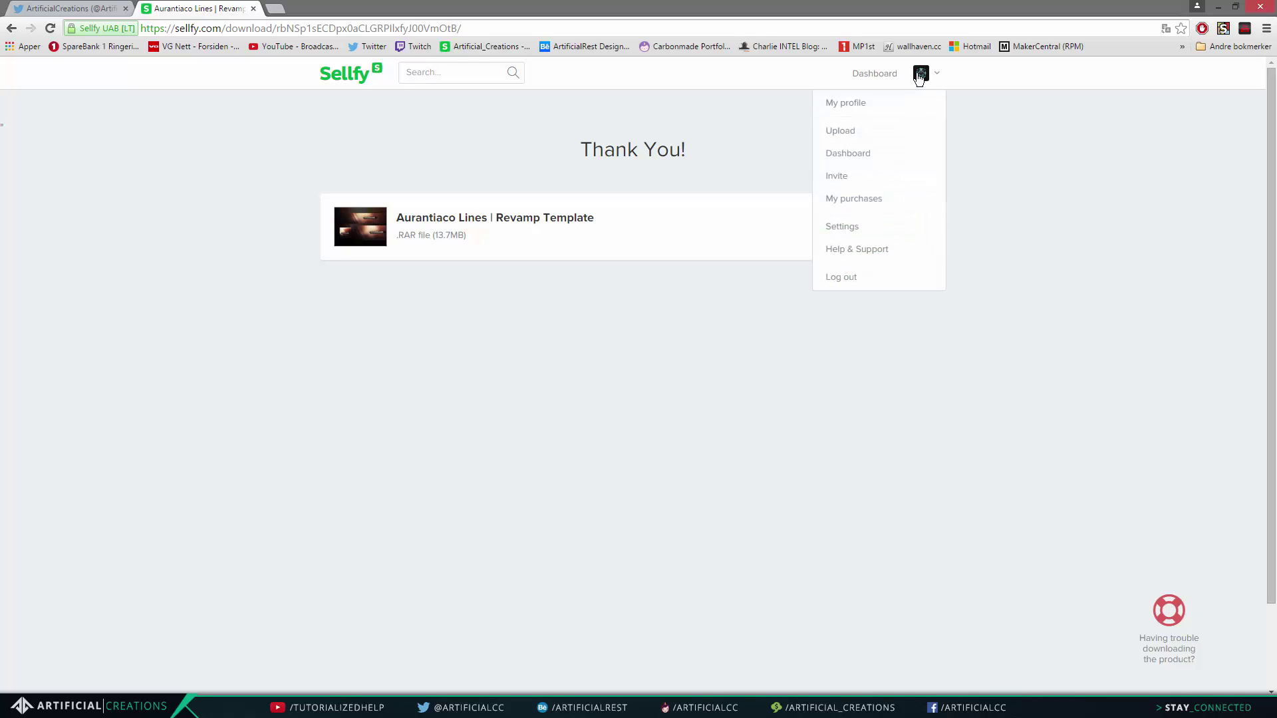
click(843, 105)
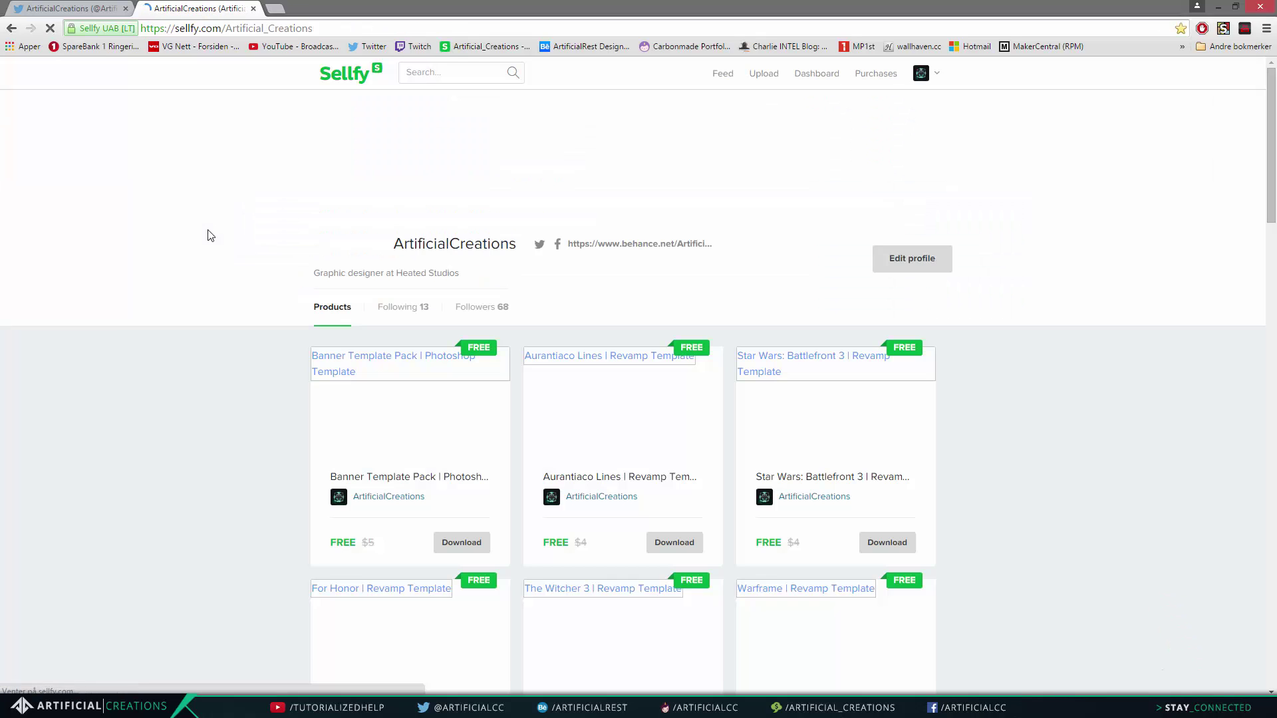
scroll(1077, 353, down, 3)
scroll(1094, 356, down, 3)
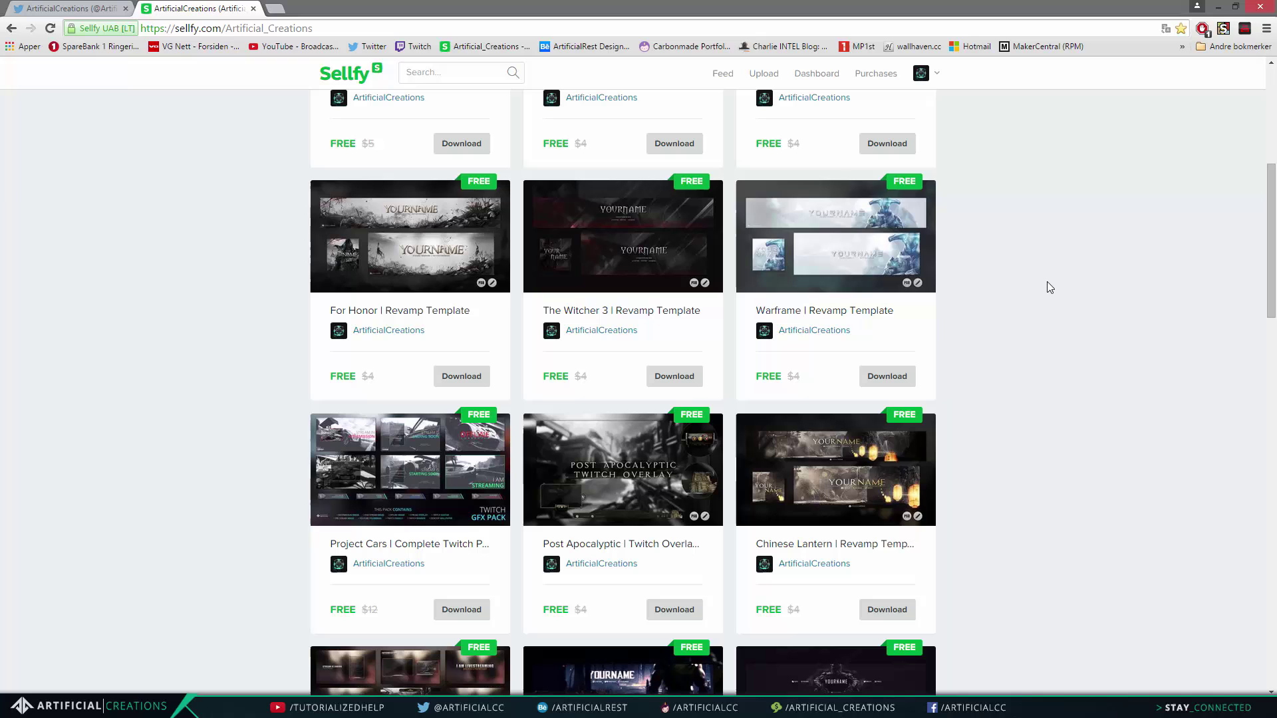
click(827, 254)
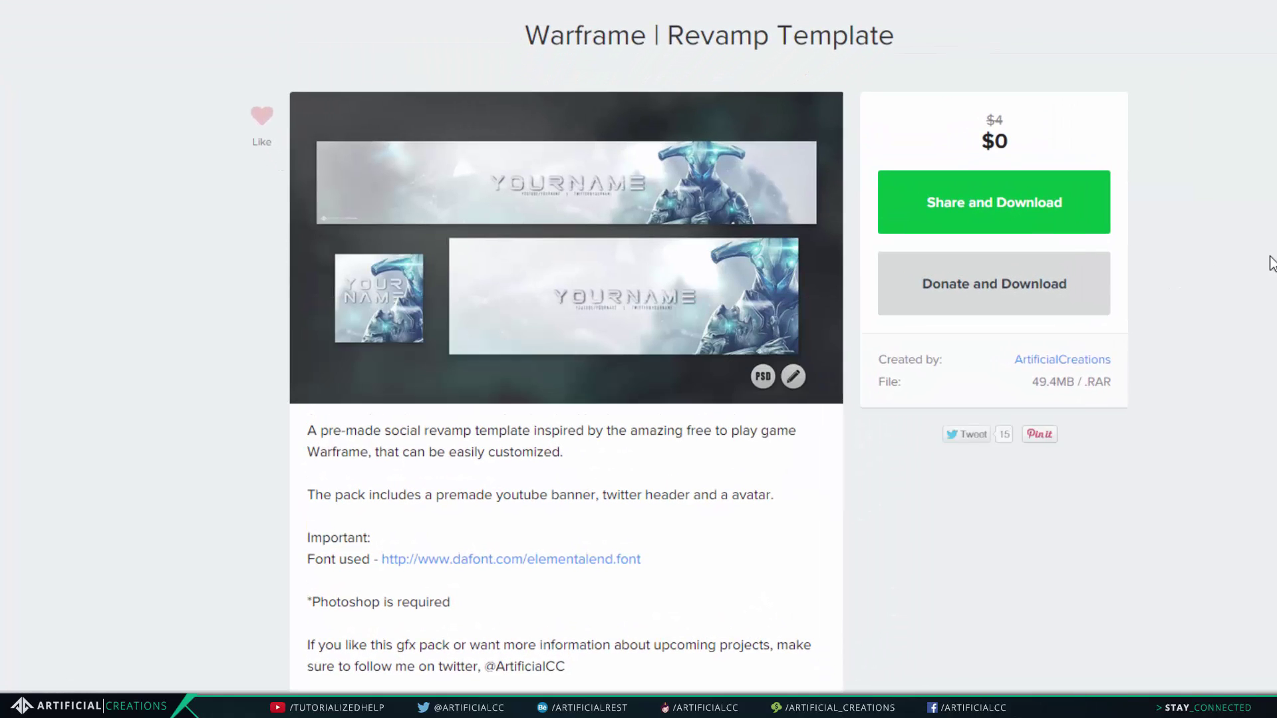
- Scroll the product description and open the Elemental End font link in a new tab
scroll(216, 543, down, 1)
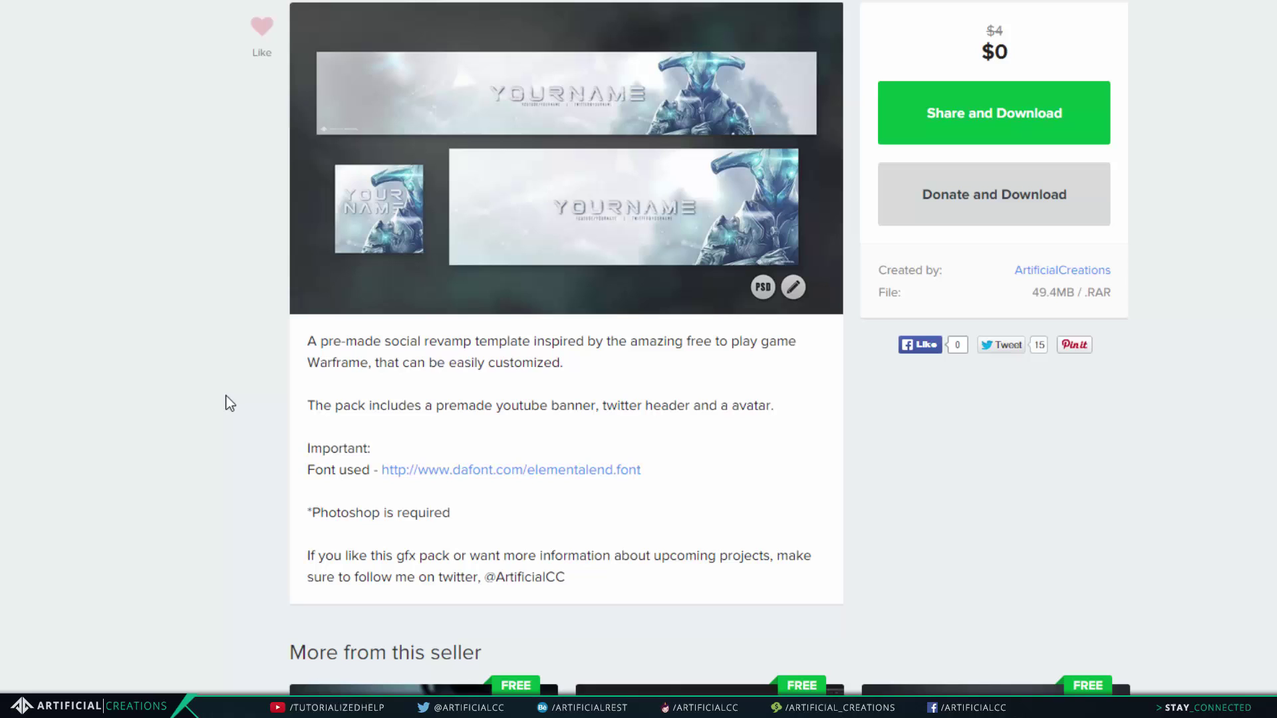
scroll(230, 403, up, 1)
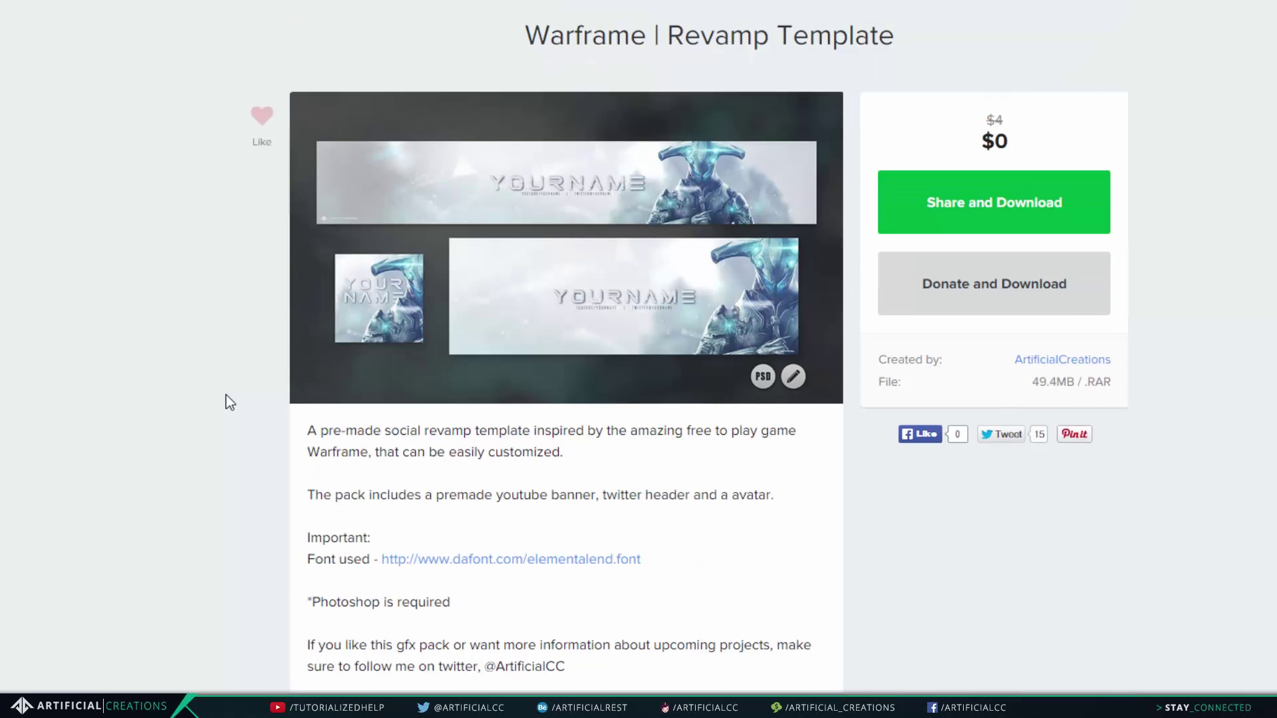
scroll(229, 403, down, 2)
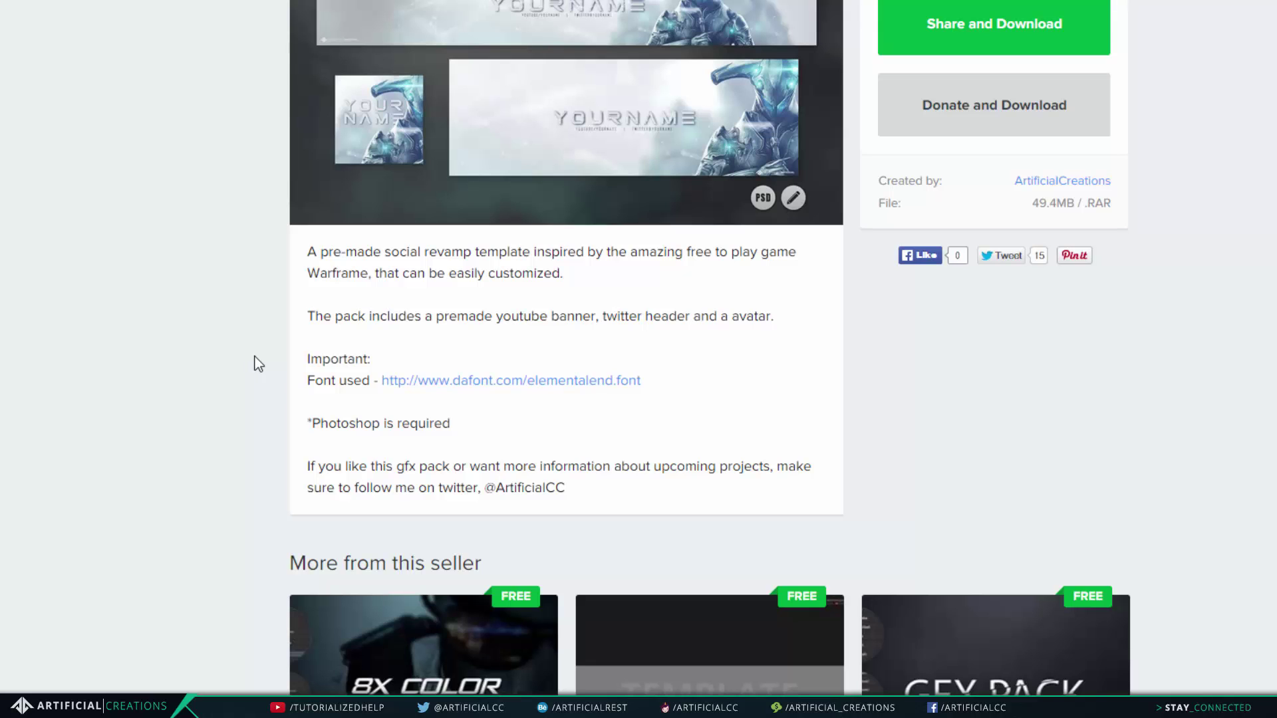
middle_click(432, 386)
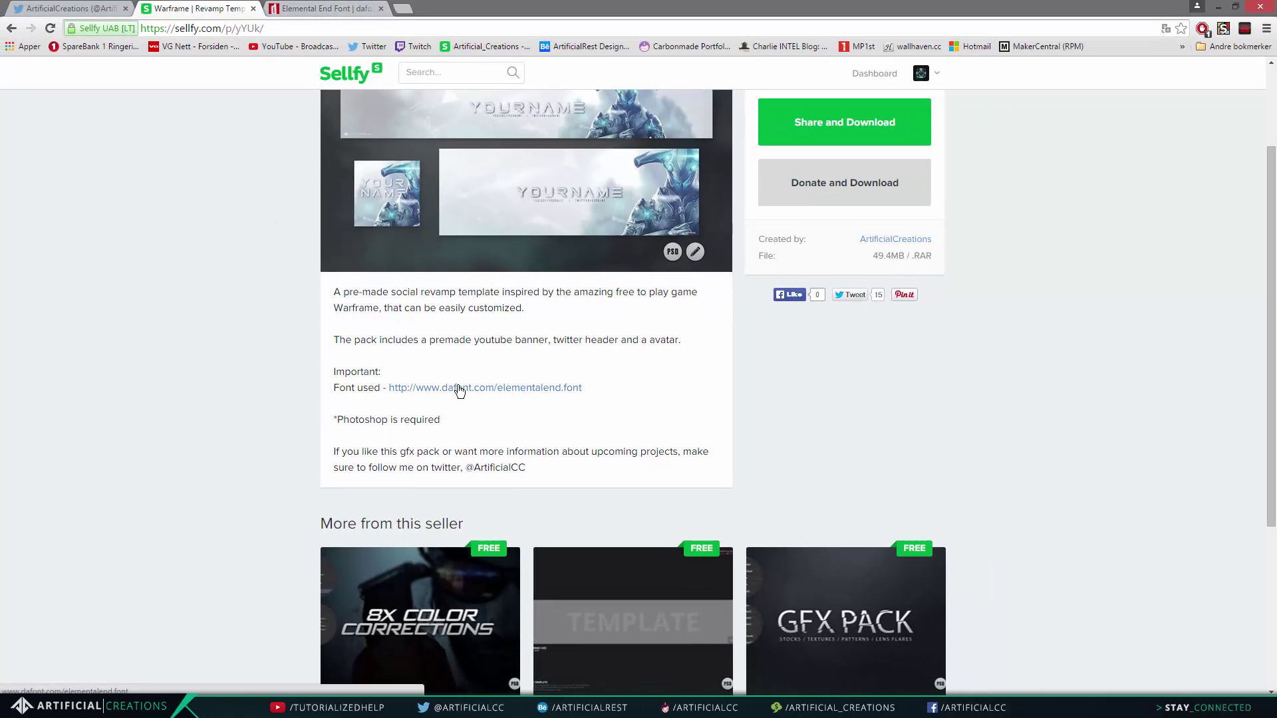
- Review the Elemental End font page on dafont, comparing it with the Warframe product tab
click(328, 7)
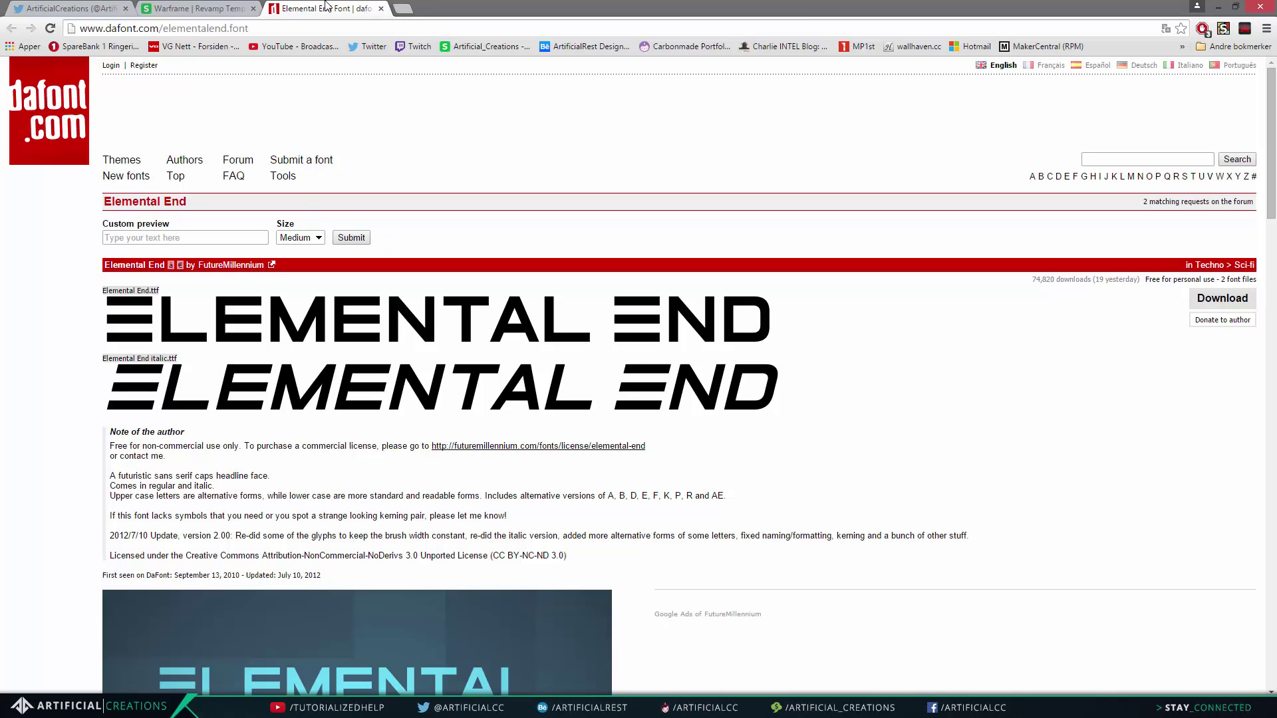
click(223, 8)
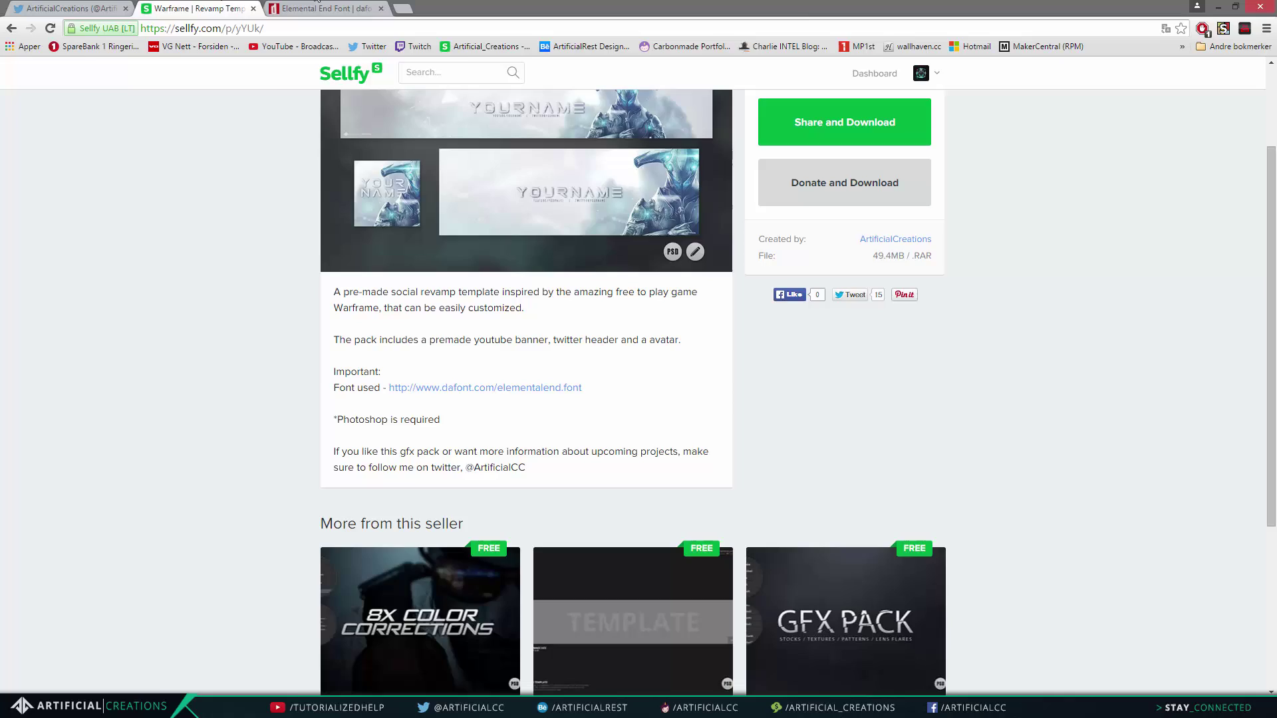
key(ctrl+Tab)
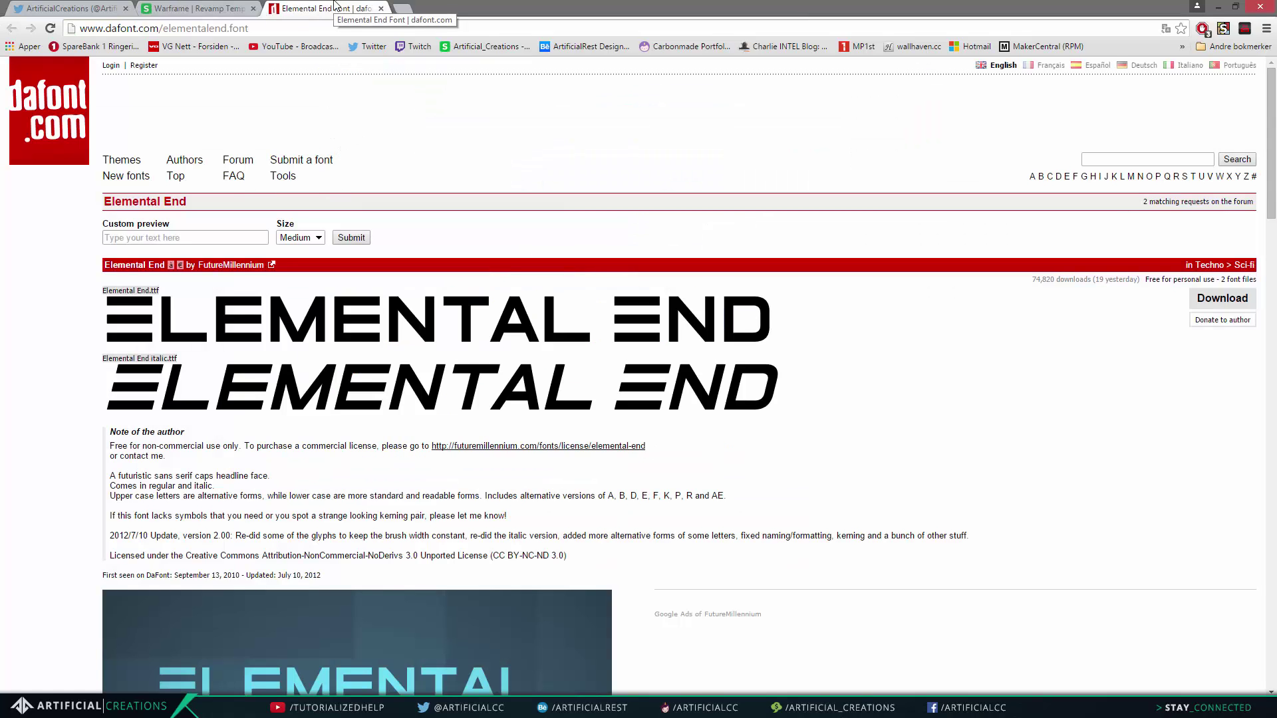
scroll(317, 333, down, 1)
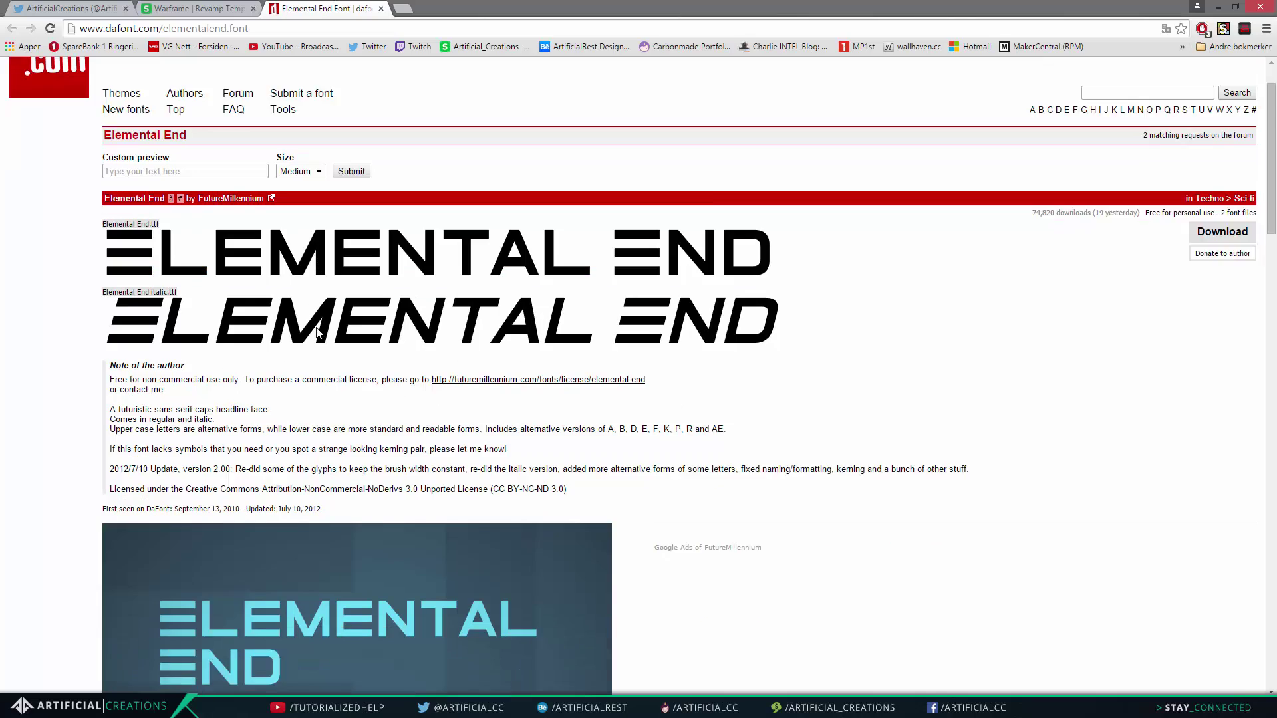
scroll(317, 332, down, 2)
scroll(319, 333, up, 3)
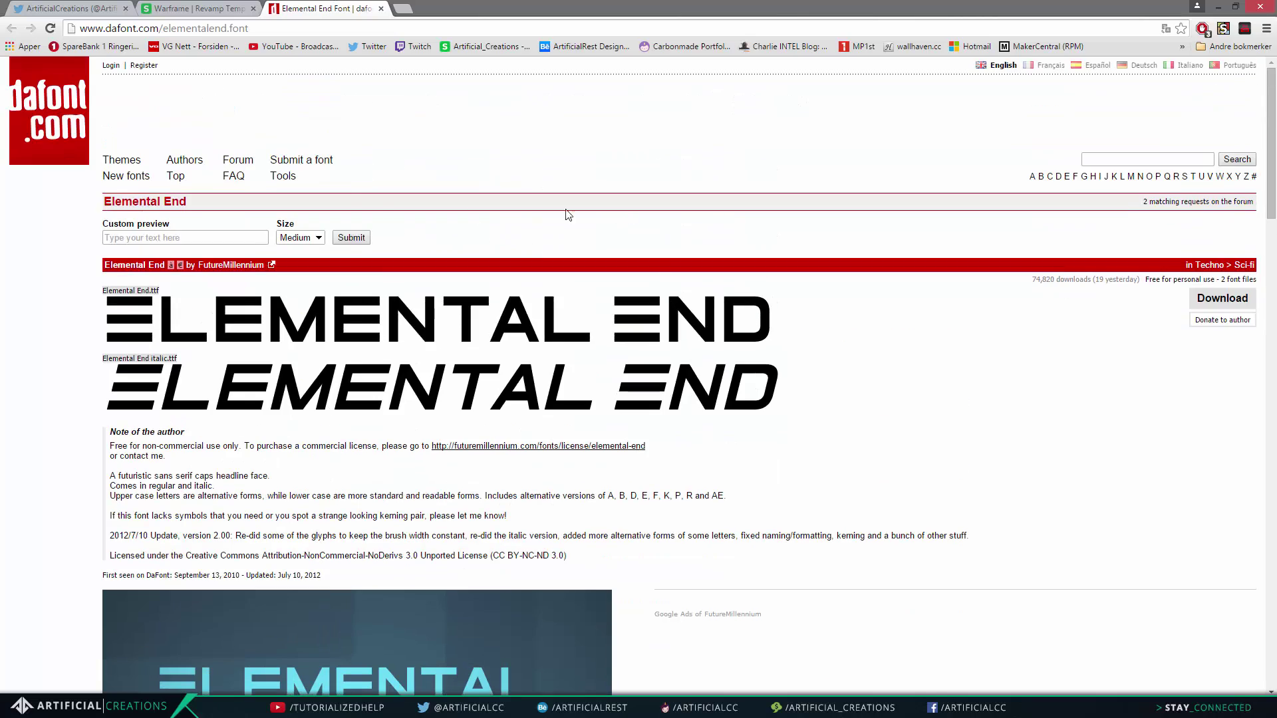
- Go back to the ArtificialCreations product list on Sellfy and close the dafont tab
click(209, 8)
scroll(196, 198, up, 3)
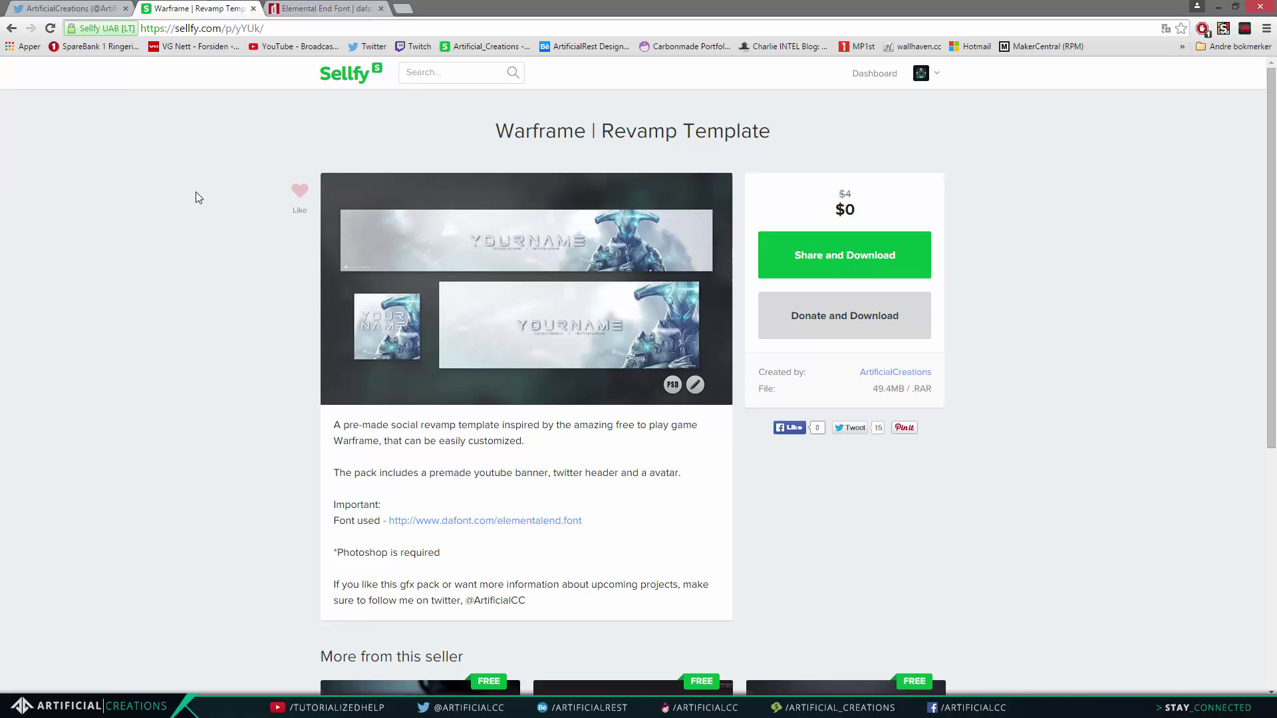
key(alt+Left)
scroll(195, 189, up, 3)
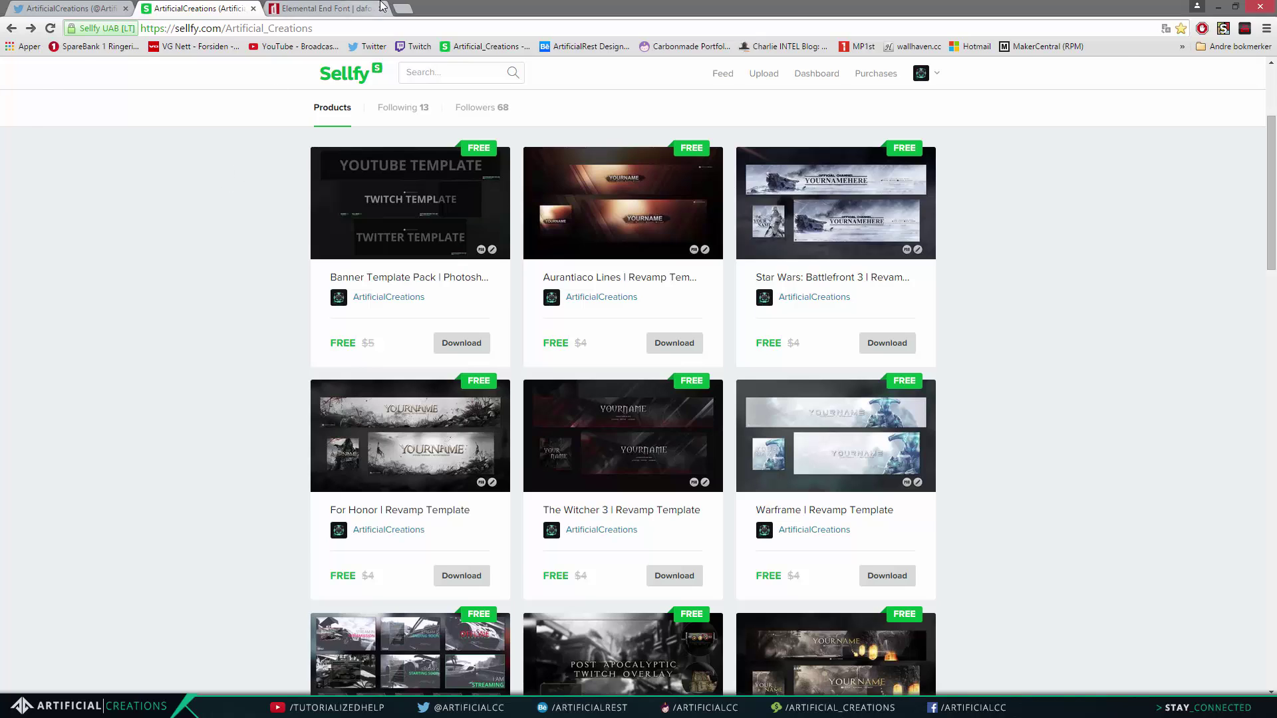
click(346, 9)
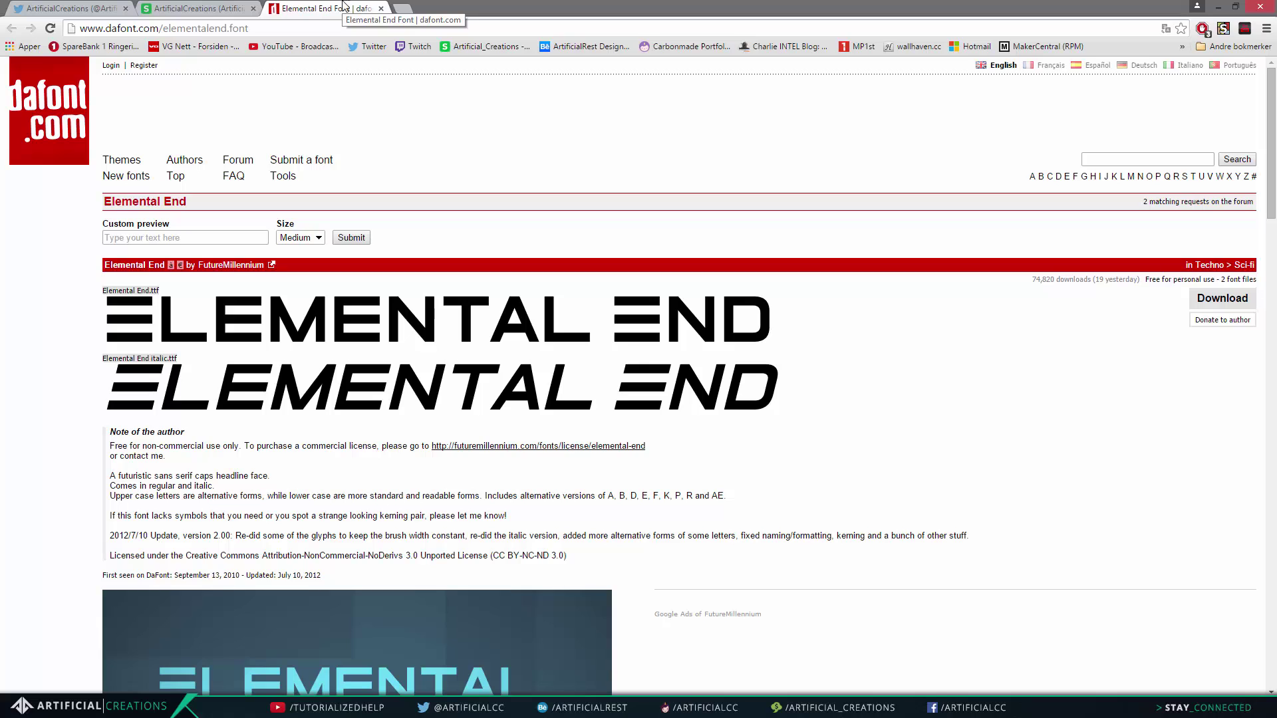
middle_click(310, 5)
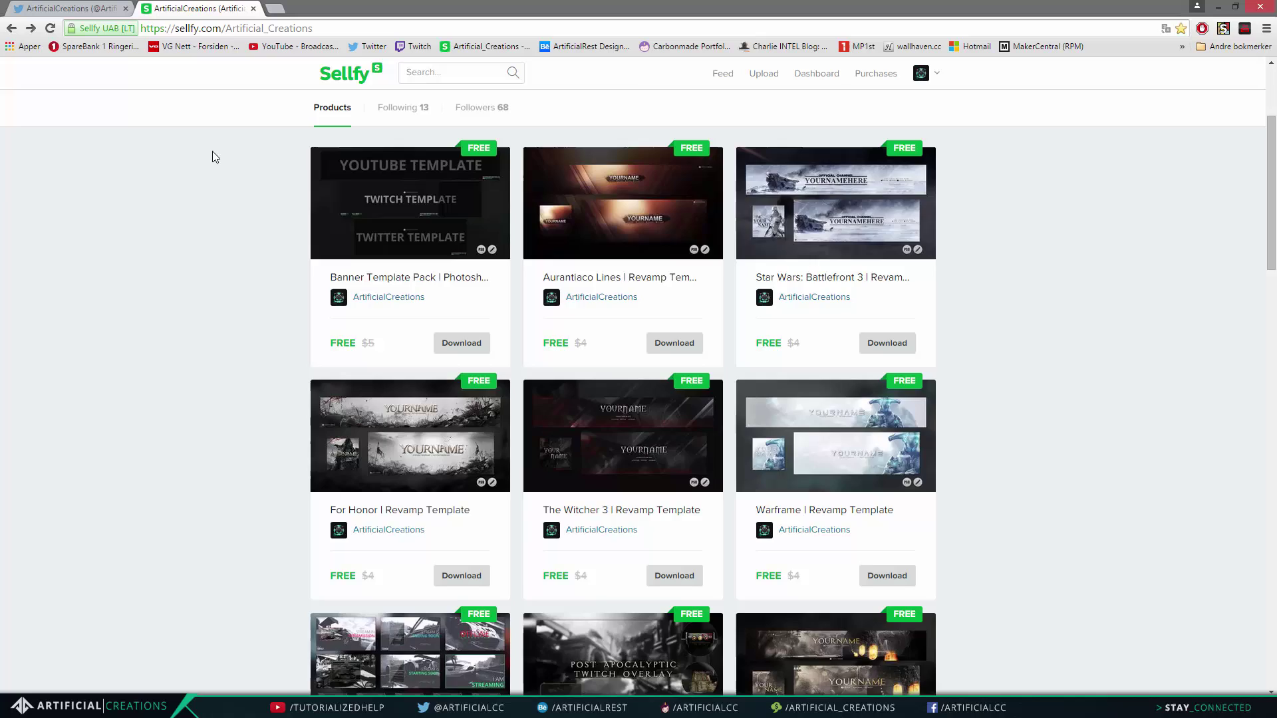
- Look over the Aurantiaco Lines | Revamp Template page and select its 'Photoshop is required' line
scroll(198, 157, up, 4)
click(1216, 8)
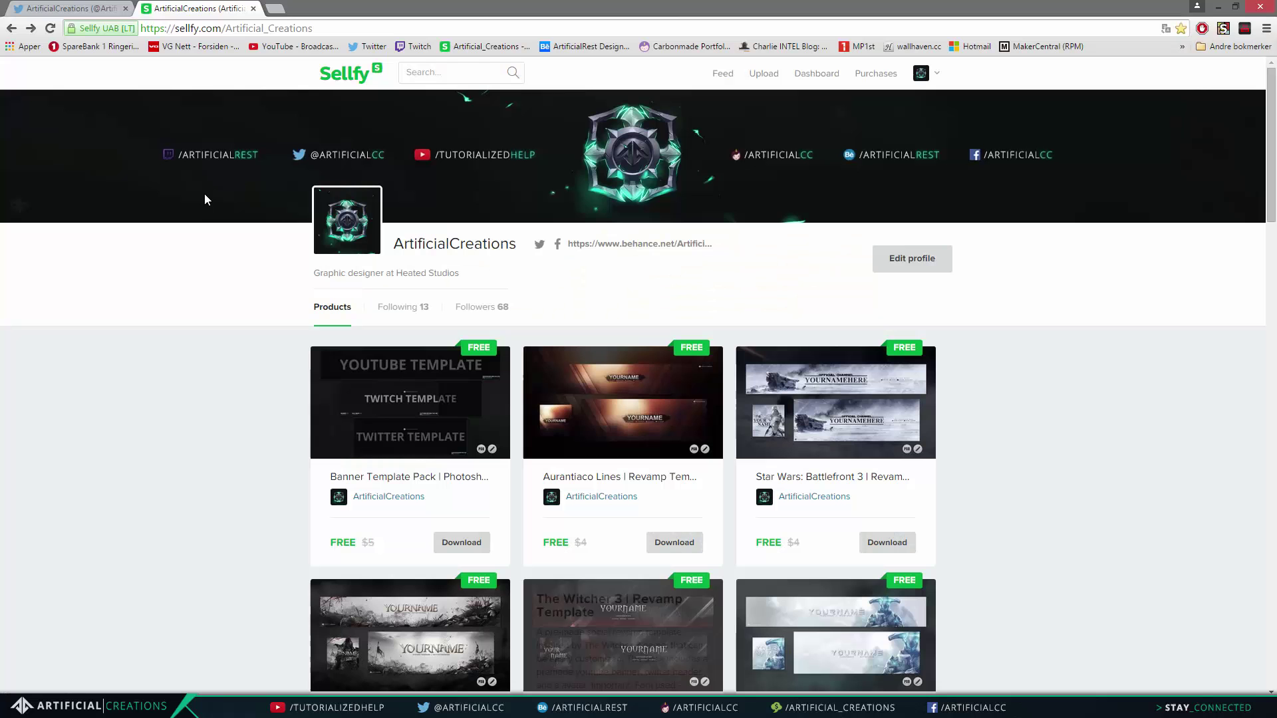
scroll(217, 286, down, 4)
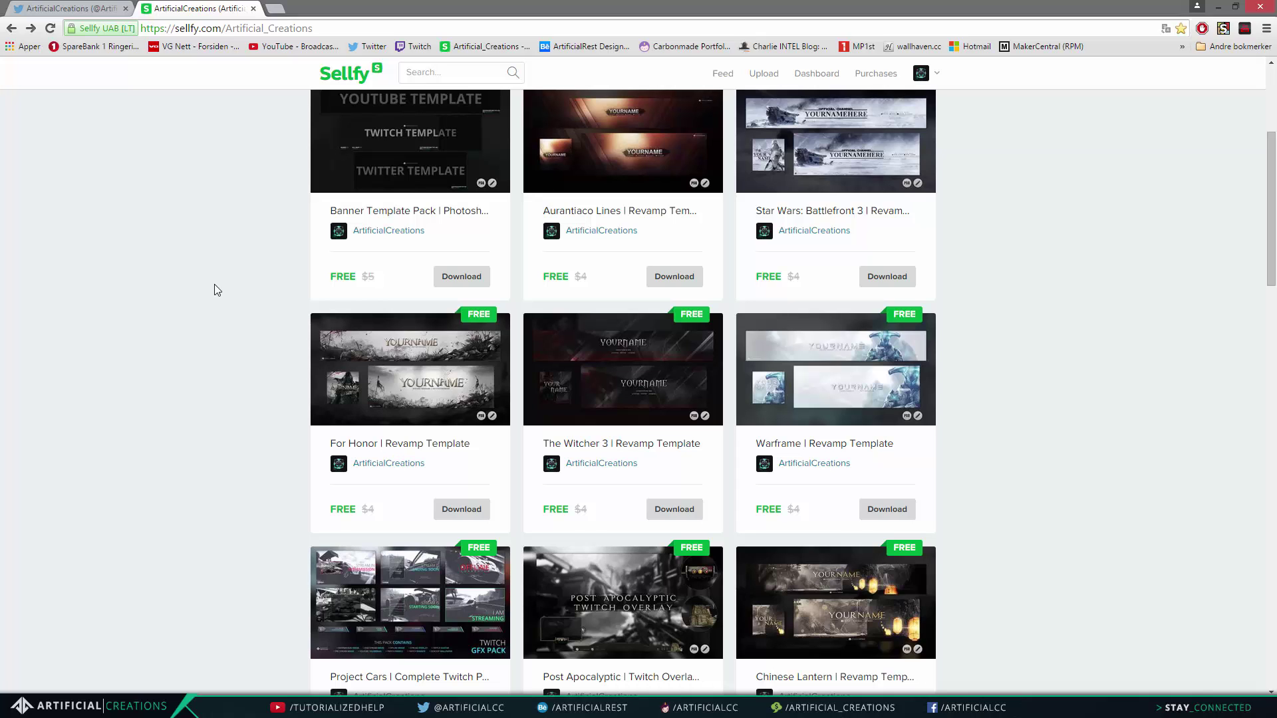
scroll(216, 291, up, 4)
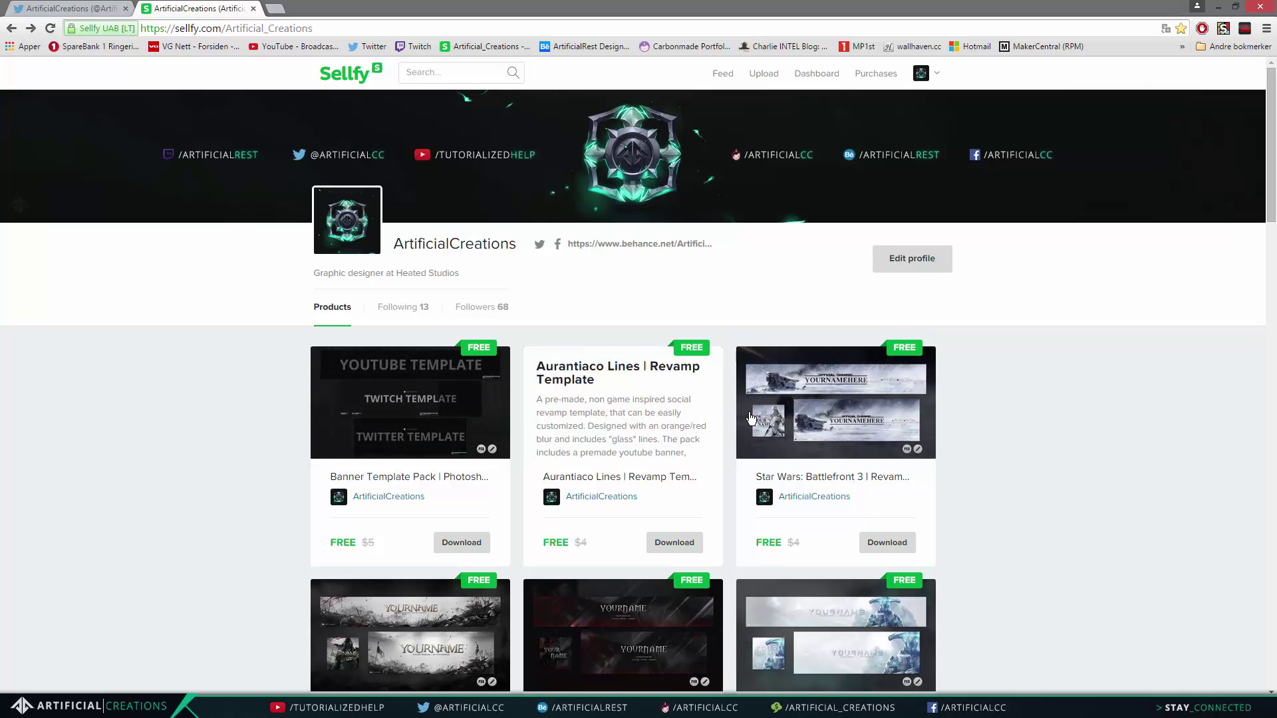
scroll(485, 313, down, 4)
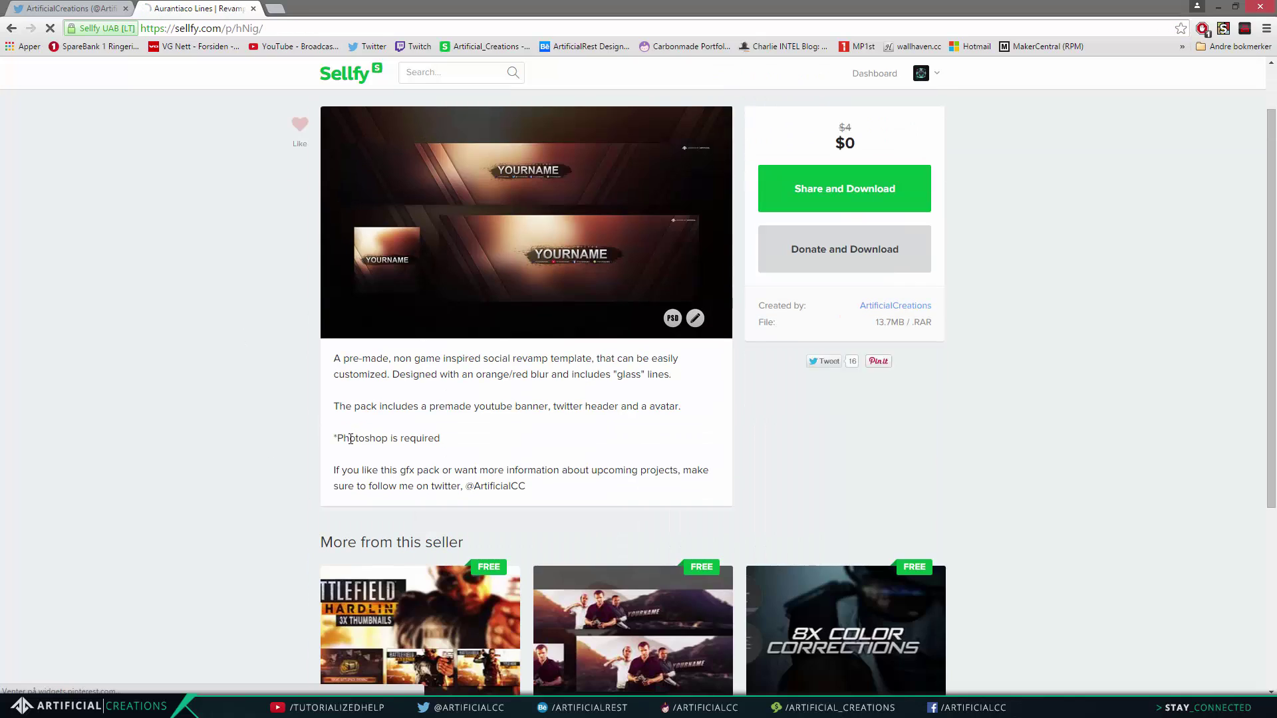
triple_click(336, 437)
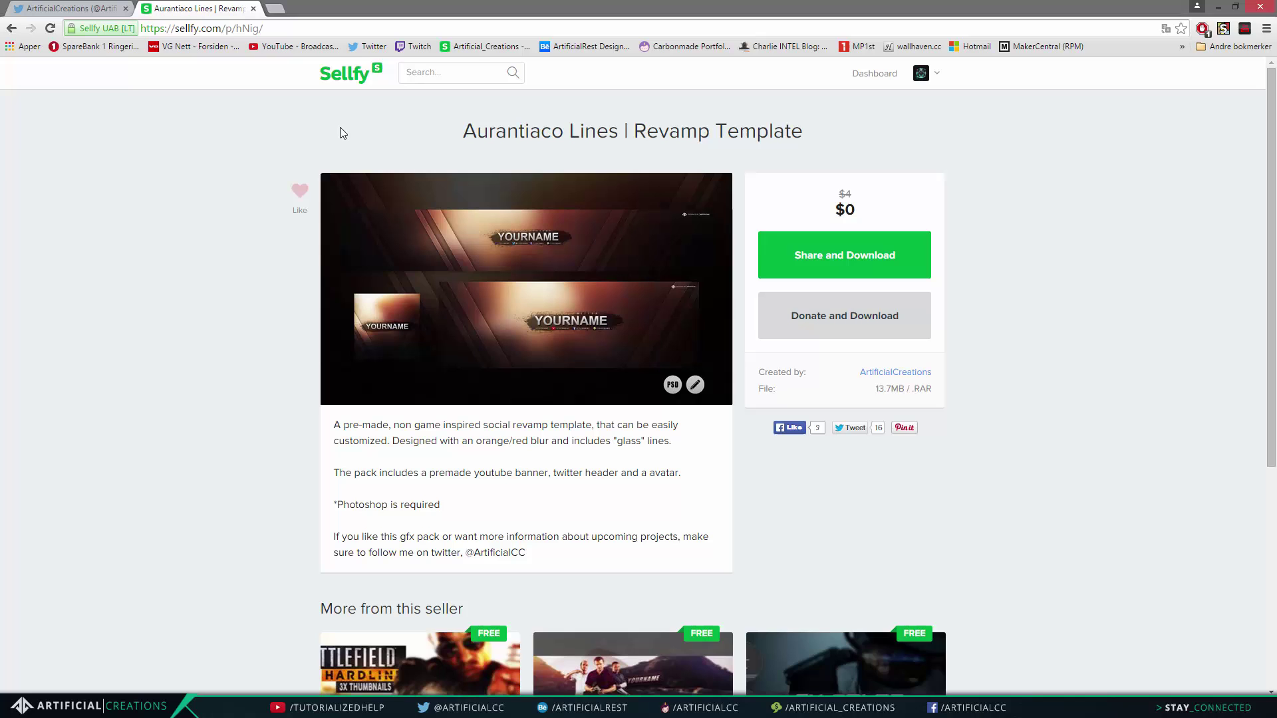
- Close the Aurantiaco Lines product tab and minimize Chrome to show the desktop
middle_click(200, 5)
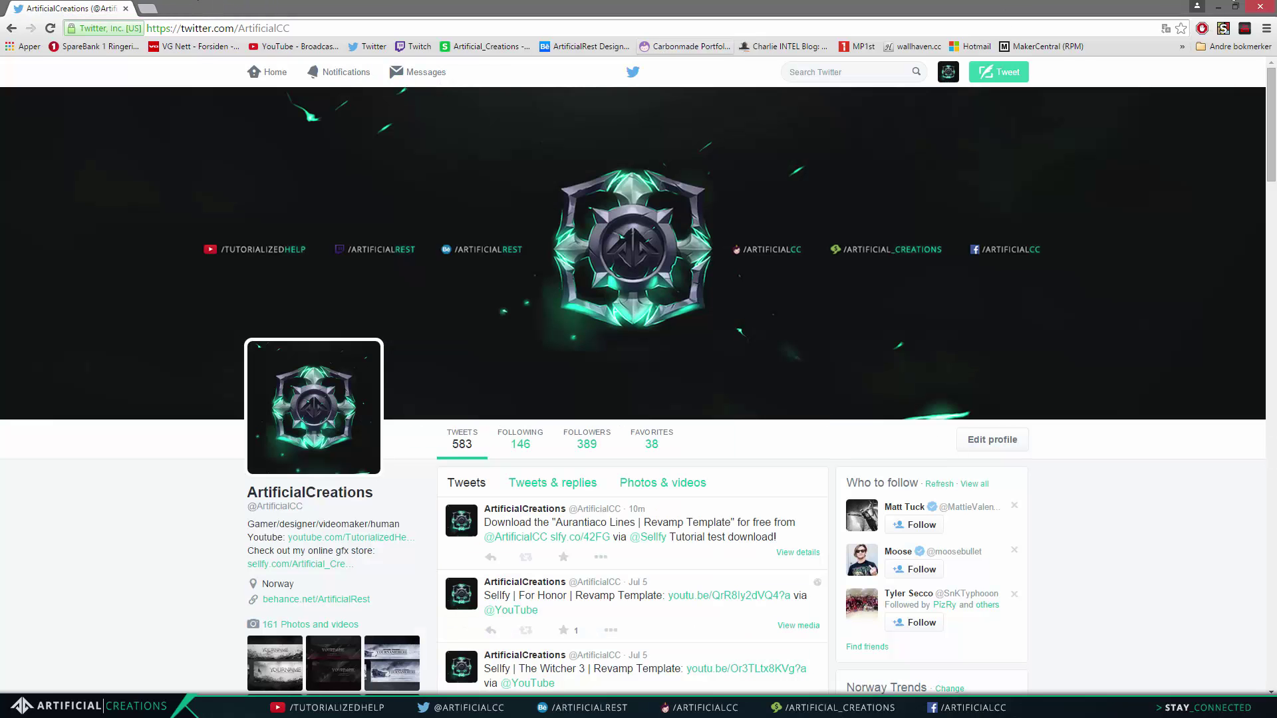
click(1219, 7)
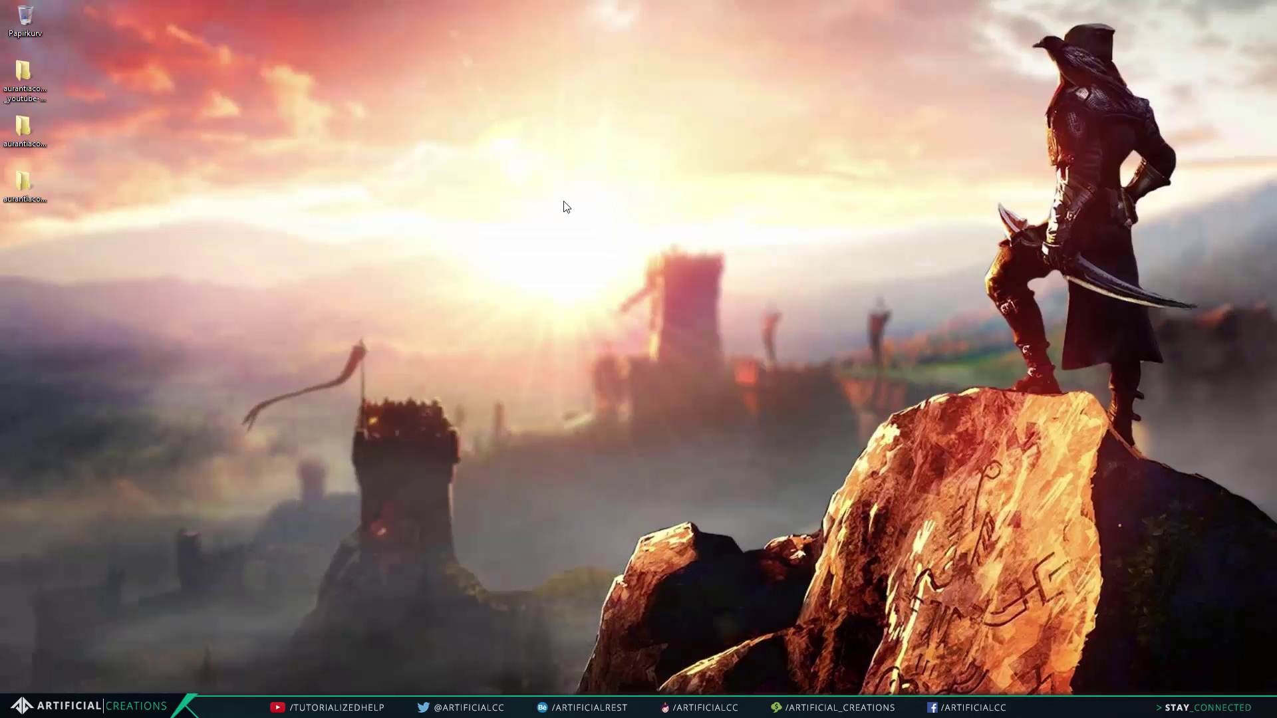